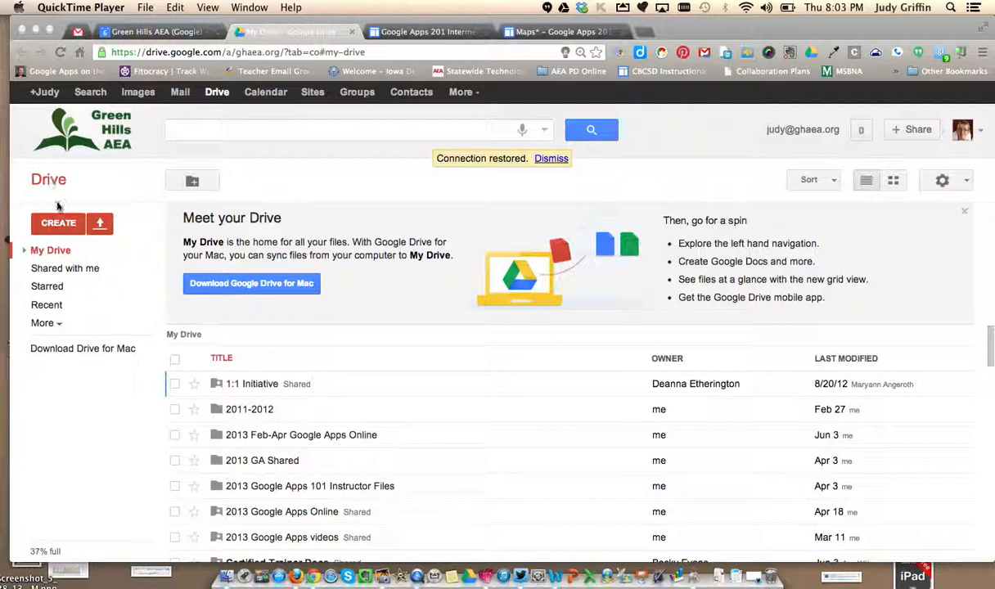
- Create a new form from Drive titled "Summer Computer Camp" with the Default theme
left_click(65, 225)
left_click(64, 225)
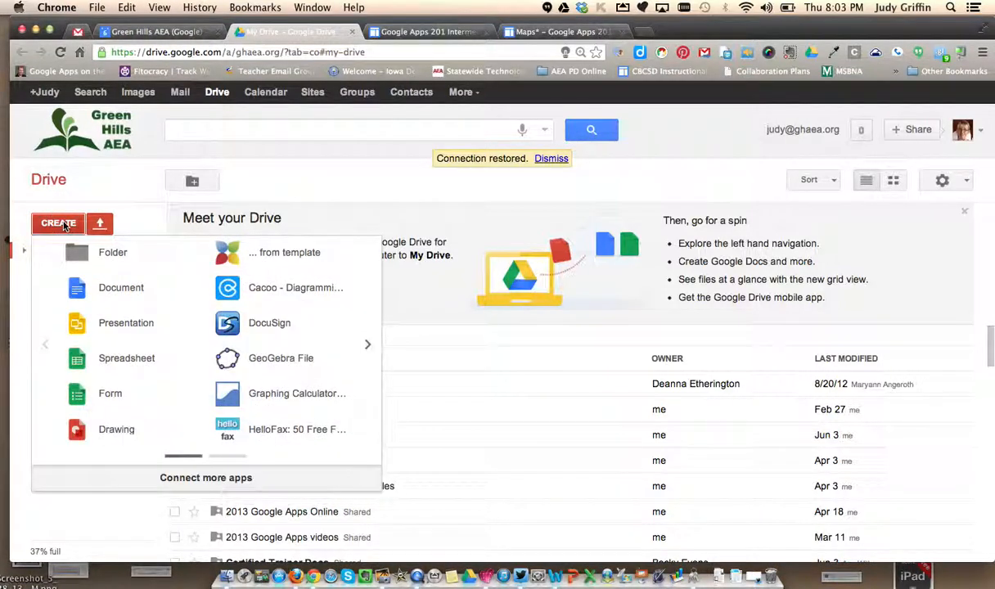
left_click(110, 394)
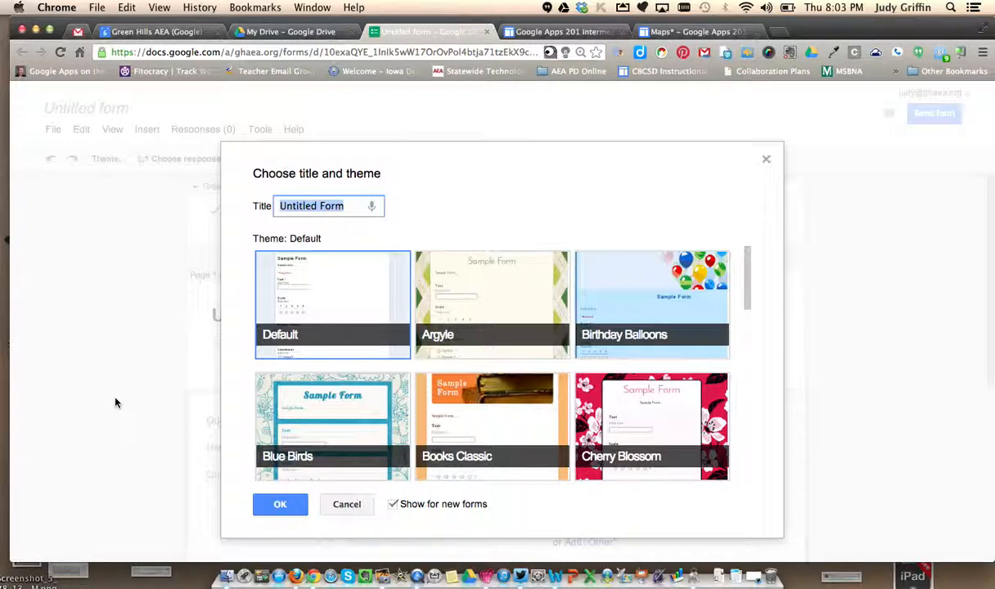
type("Summer Coompu")
key("BackSpace")
key("BackSpace")
key("BackSpace")
key("BackSpace")
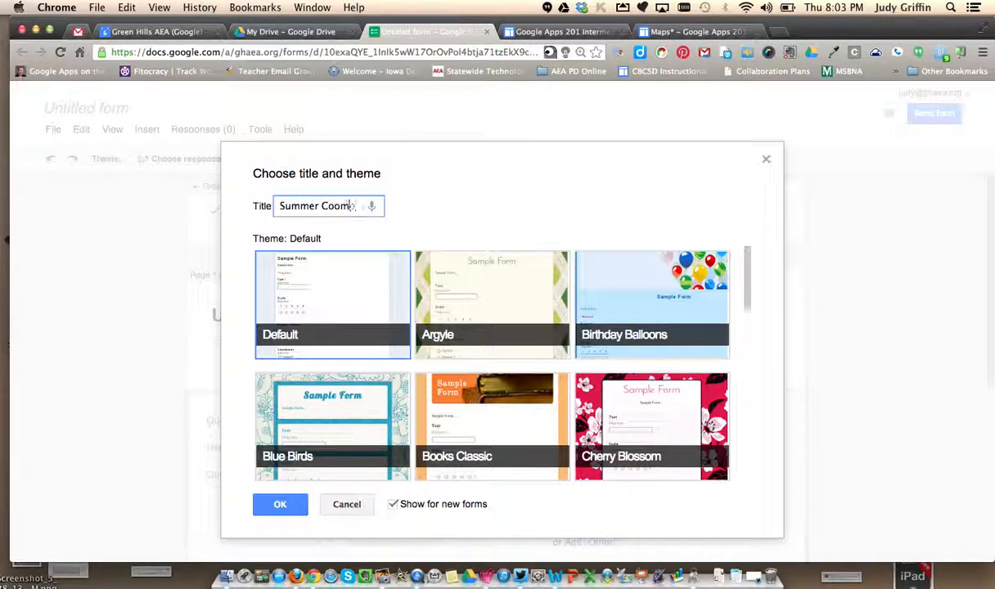
type("mputer Camp")
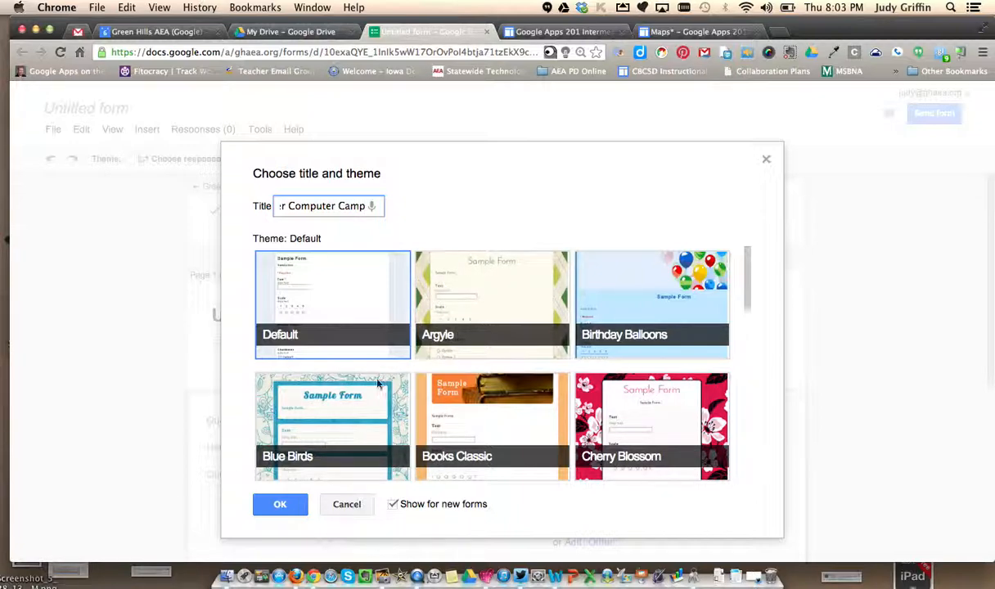
left_click(279, 508)
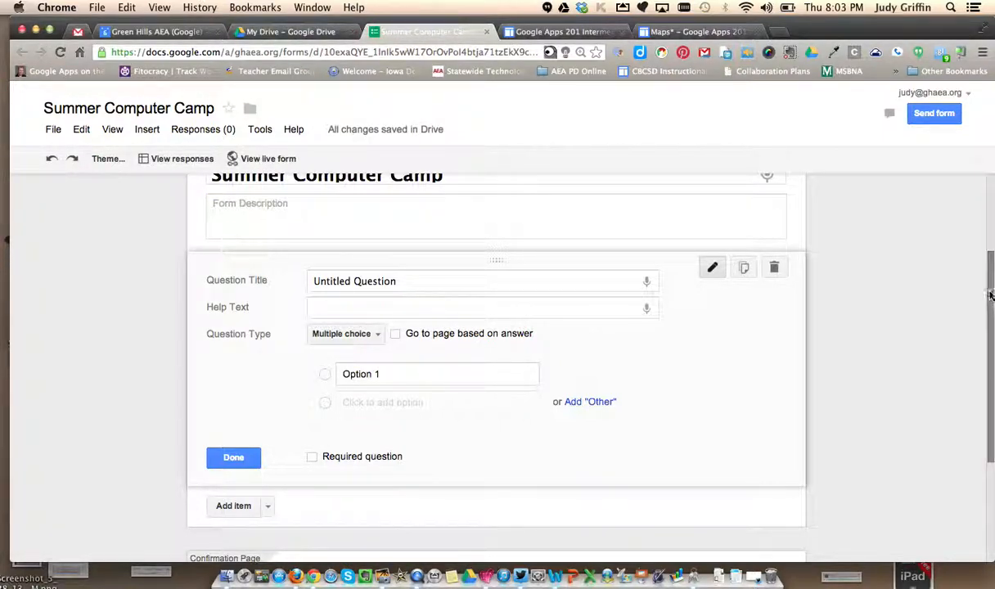
- Turn off the requirement for a Green Hills AEA (Google) login to view the form
scroll(983, 295, "up", 2)
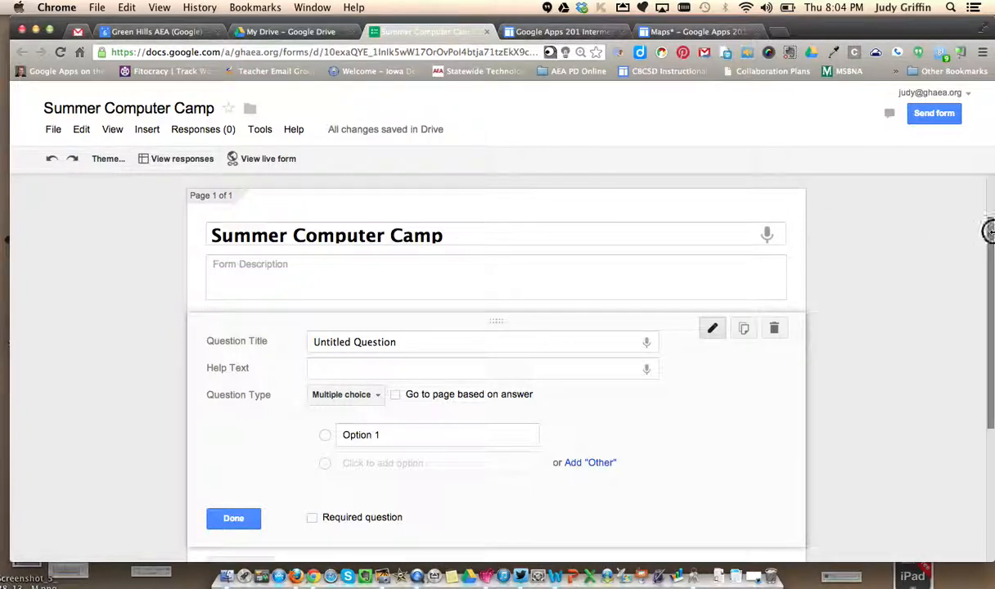
scroll(988, 231, "up", 2)
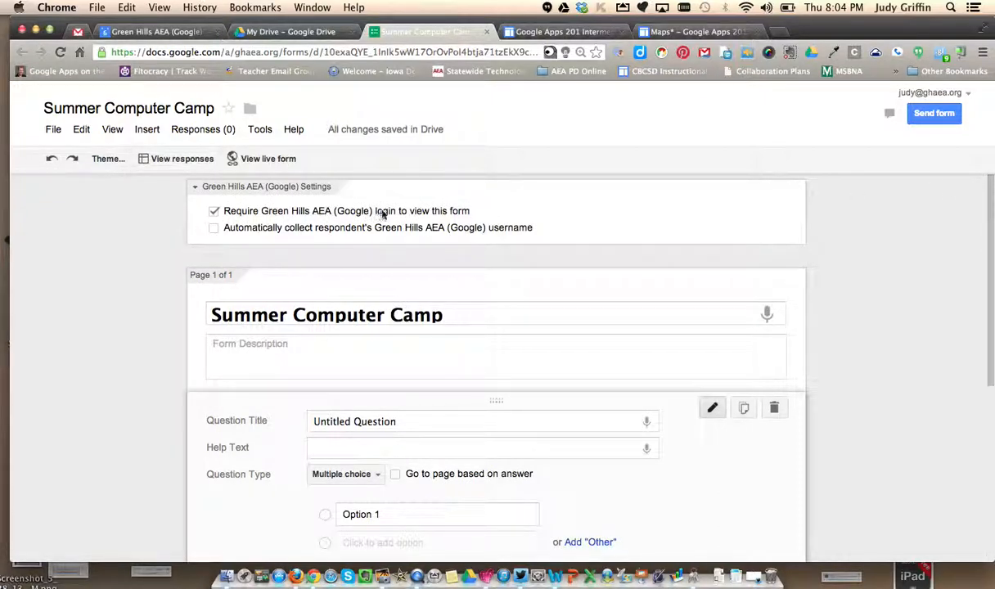
left_click(214, 211)
left_click(342, 353)
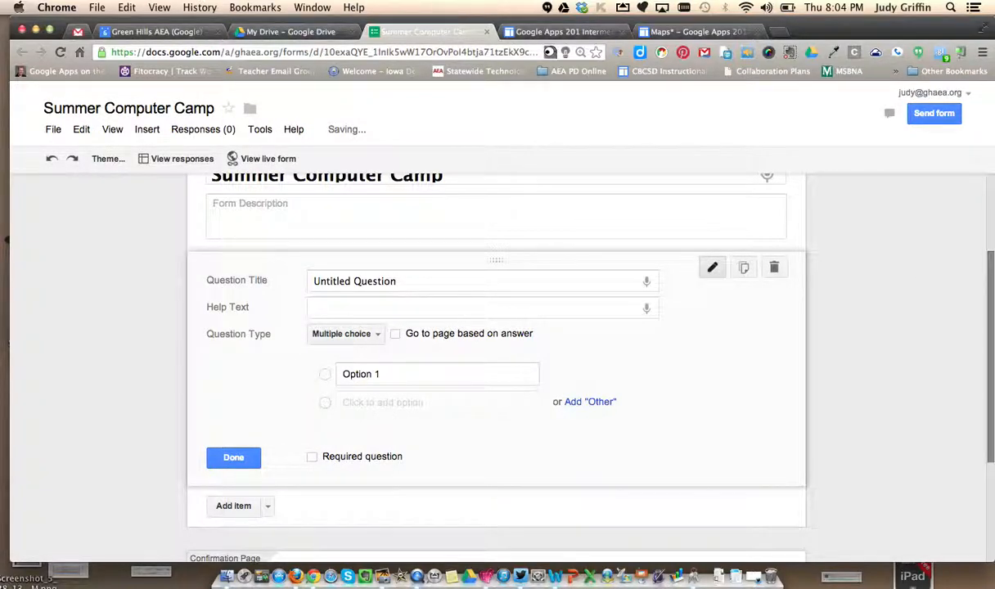
- Set up the first question as a required Text question titled "First and Last Name"
left_click_drag(440, 282, 292, 279)
type("First")
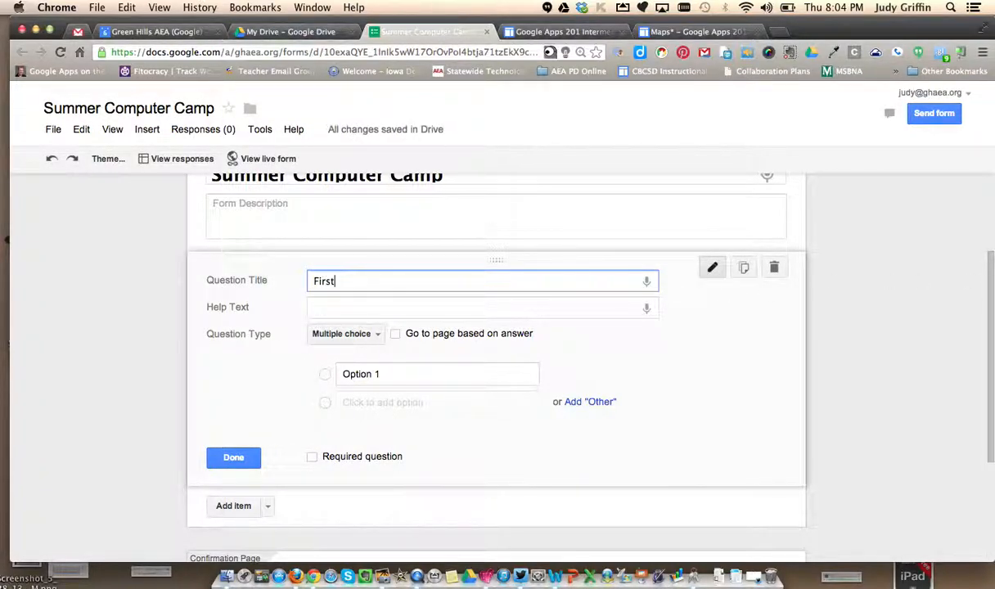
type(" and Last Name")
left_click(369, 335)
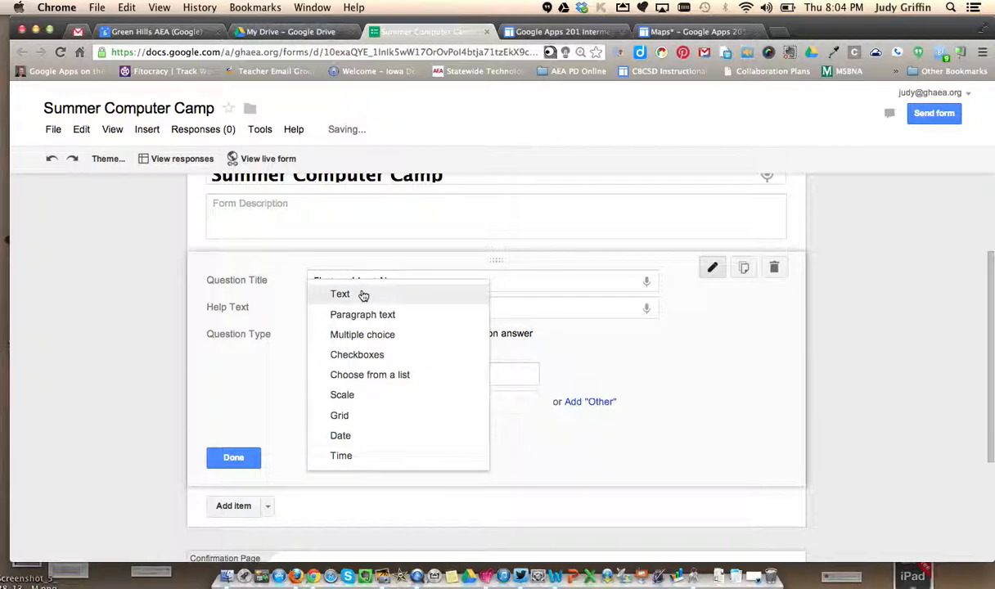
left_click(362, 296)
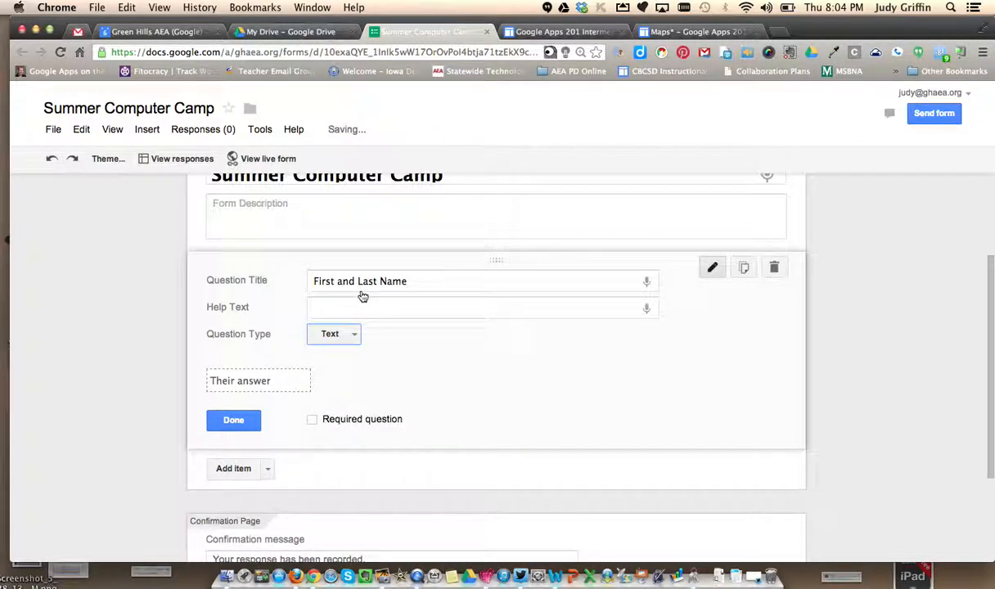
left_click(313, 420)
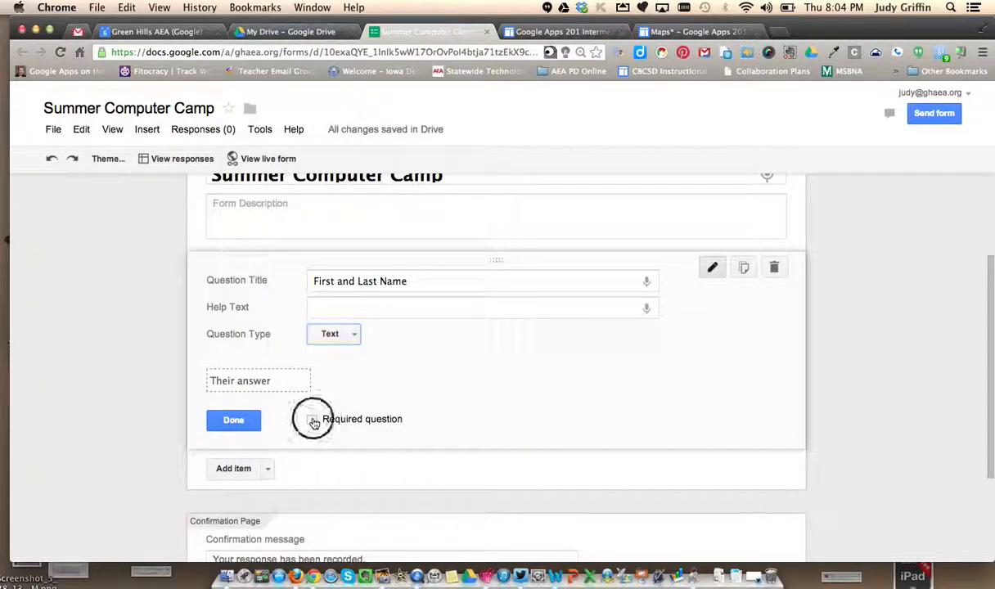
left_click(235, 420)
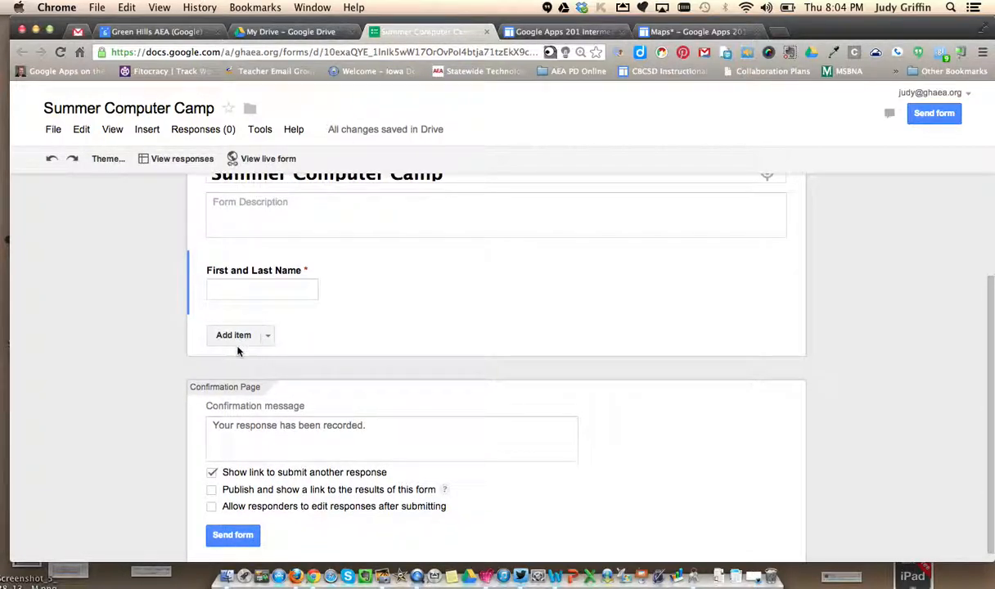
- Add a multiple choice question titled "What grade are you in?" below the name question
left_click(267, 335)
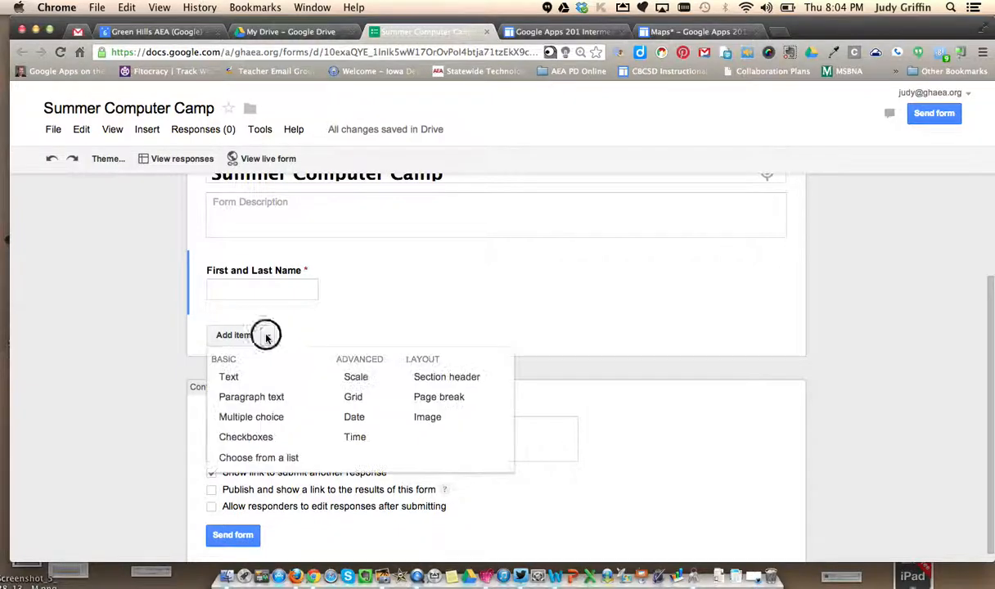
left_click(253, 416)
type("What g")
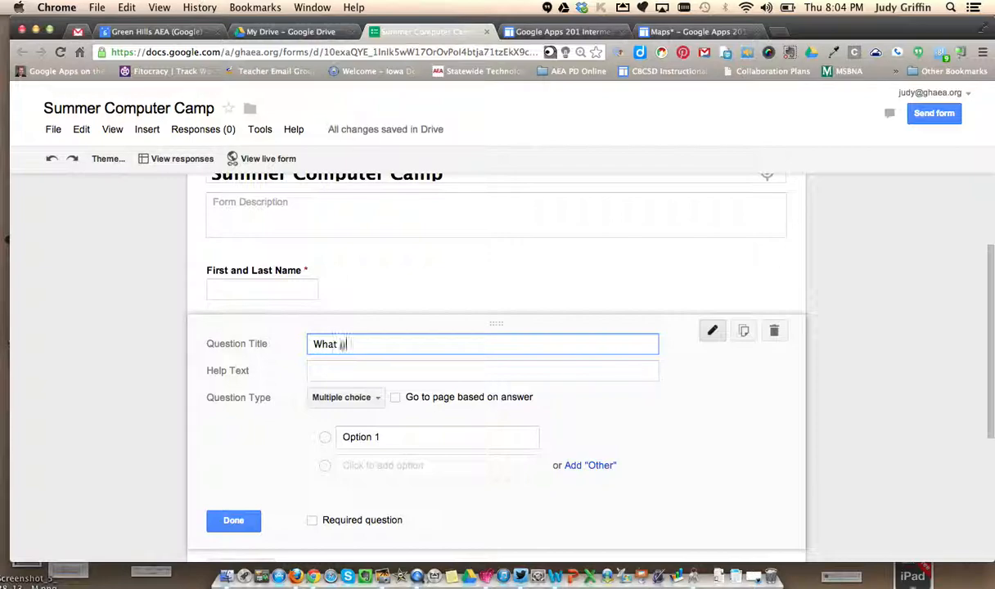
type("rade are you in?")
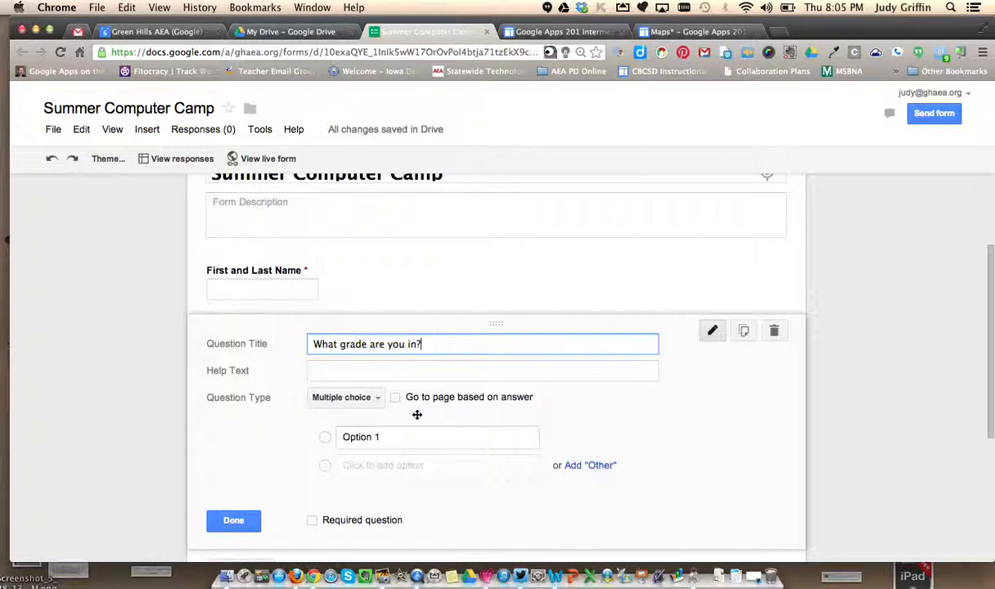
- Give the grade question the options 3-5, 6-8 and 9-12, and make it required
left_click(395, 435)
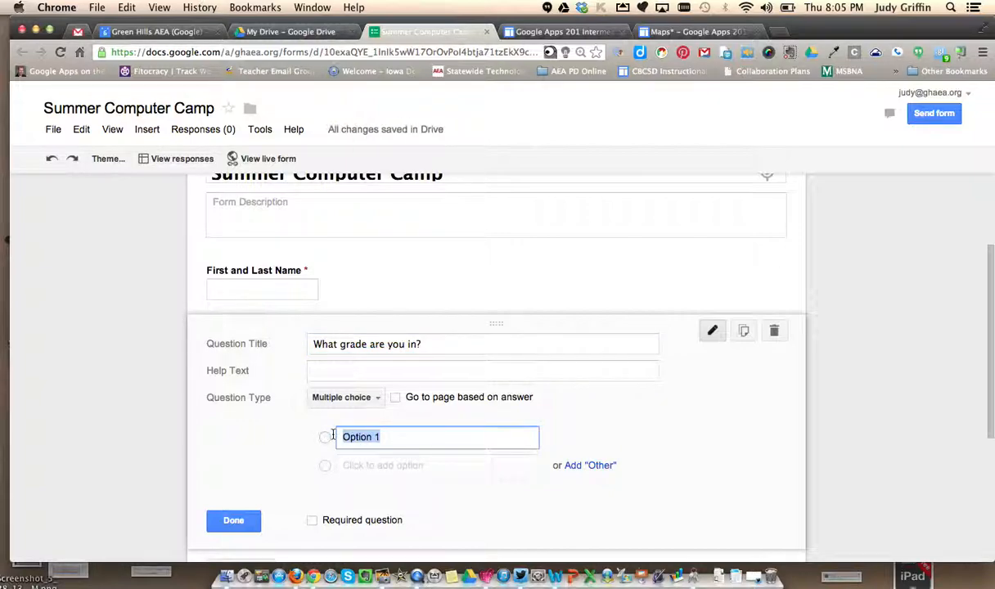
type("3-5")
left_click(375, 467)
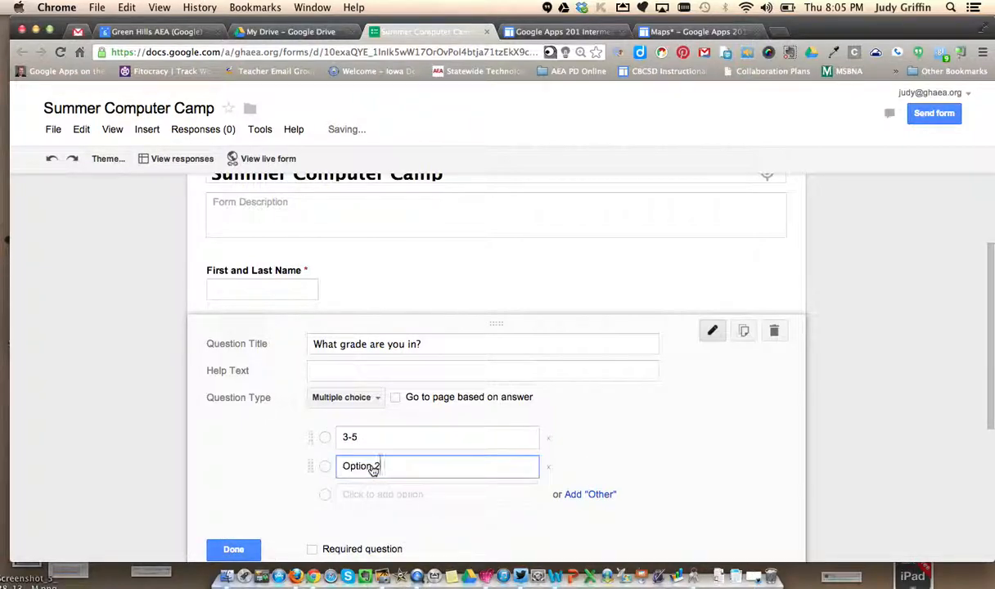
left_click_drag(381, 465, 335, 468)
type("6-8")
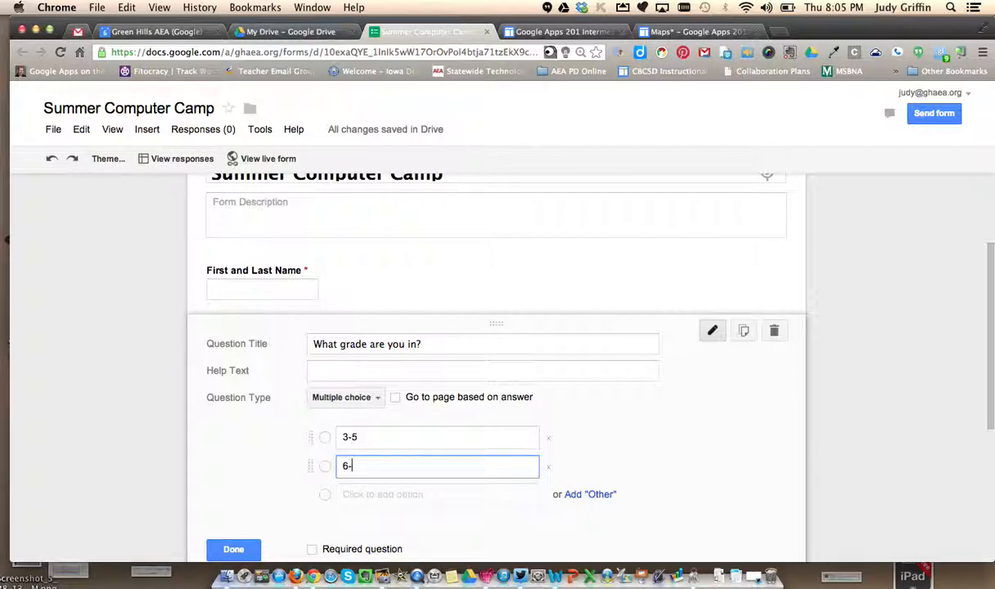
key("Tab")
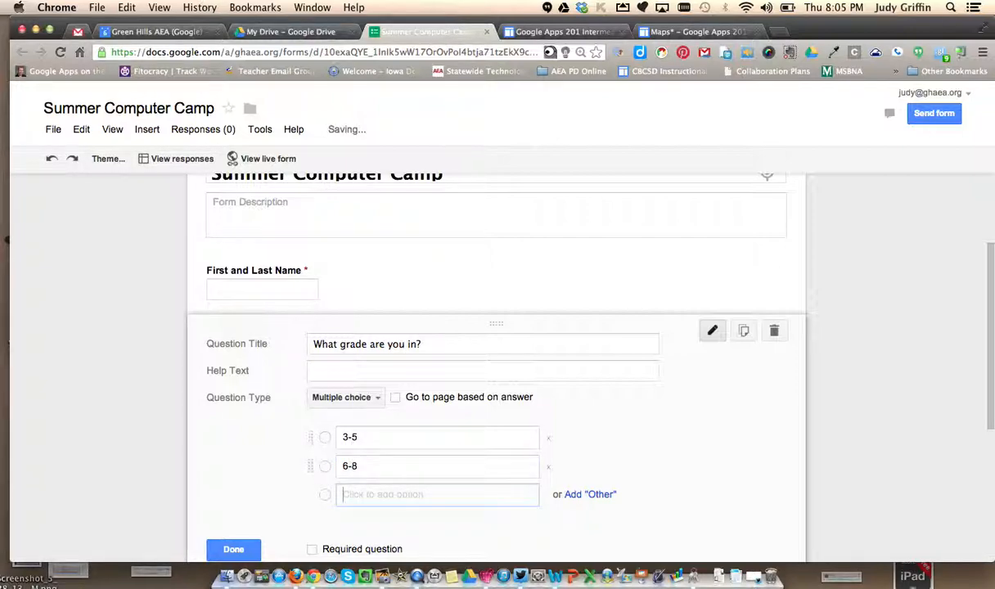
type("9-12")
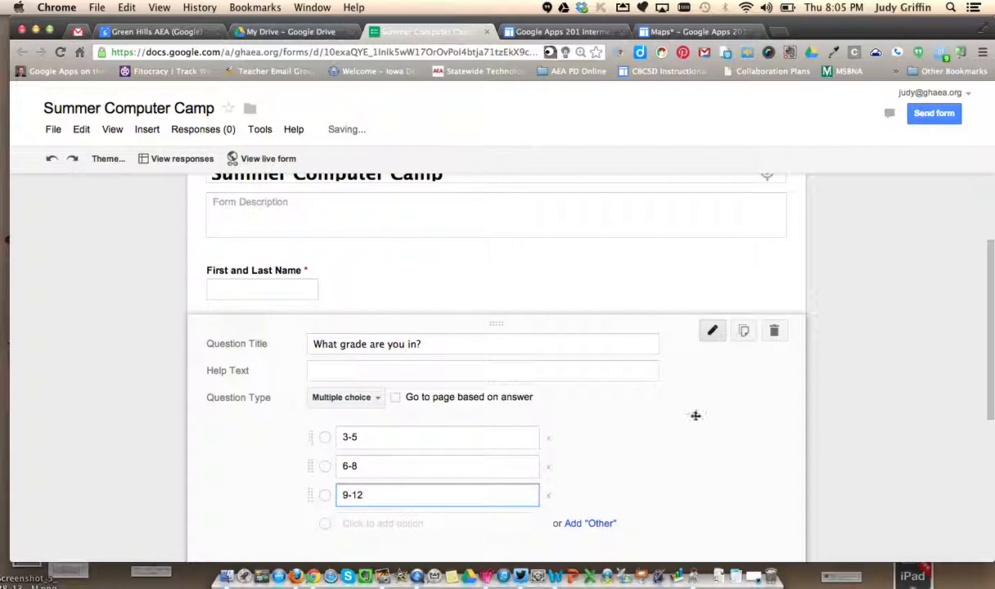
scroll(559, 384, "down", 3)
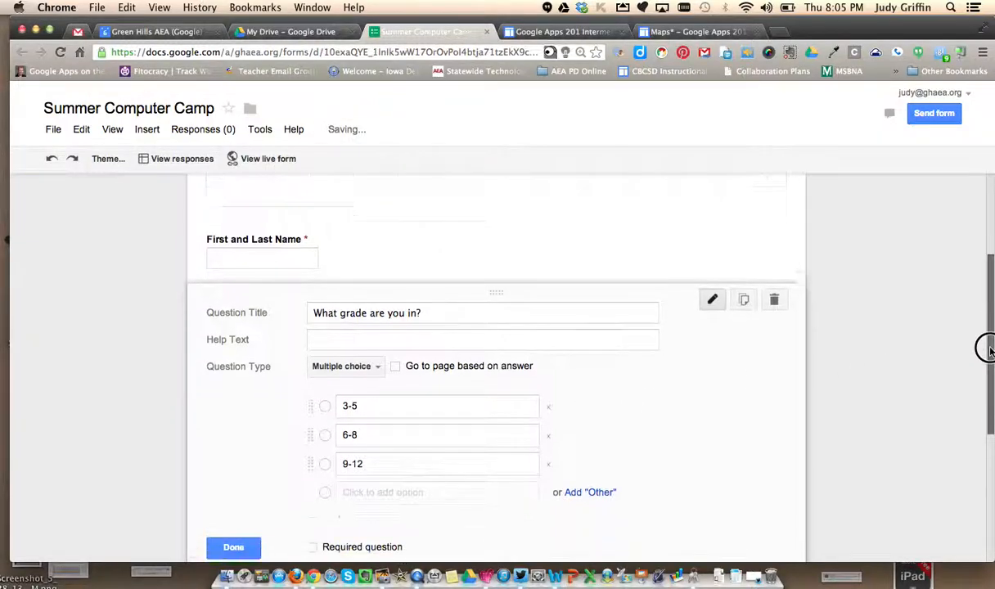
left_click(312, 463)
left_click(222, 467)
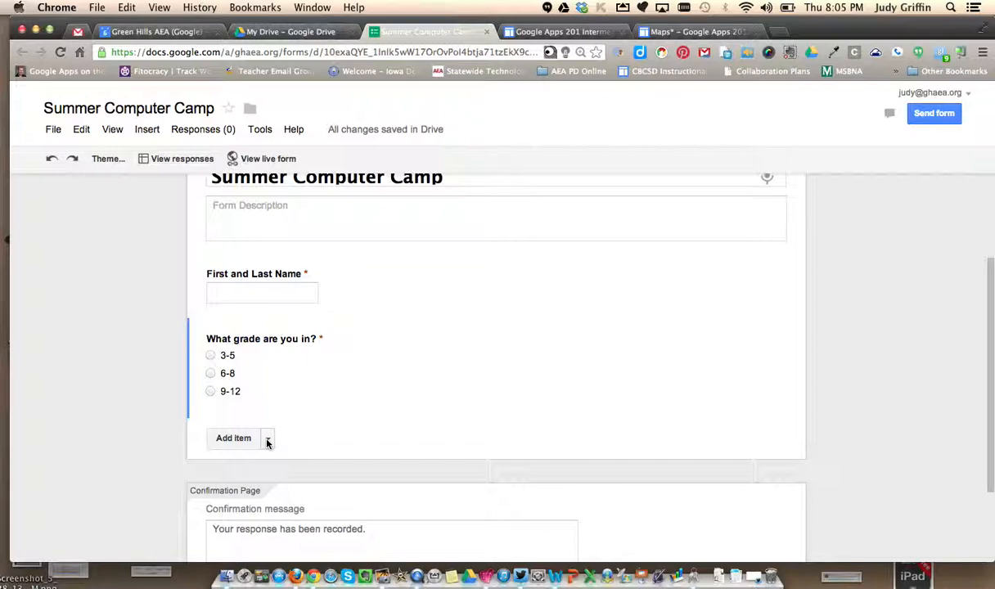
- Add a multiple choice question titled "Do you want to come to Computer Camp this summer?" below the grade question
left_click(267, 440)
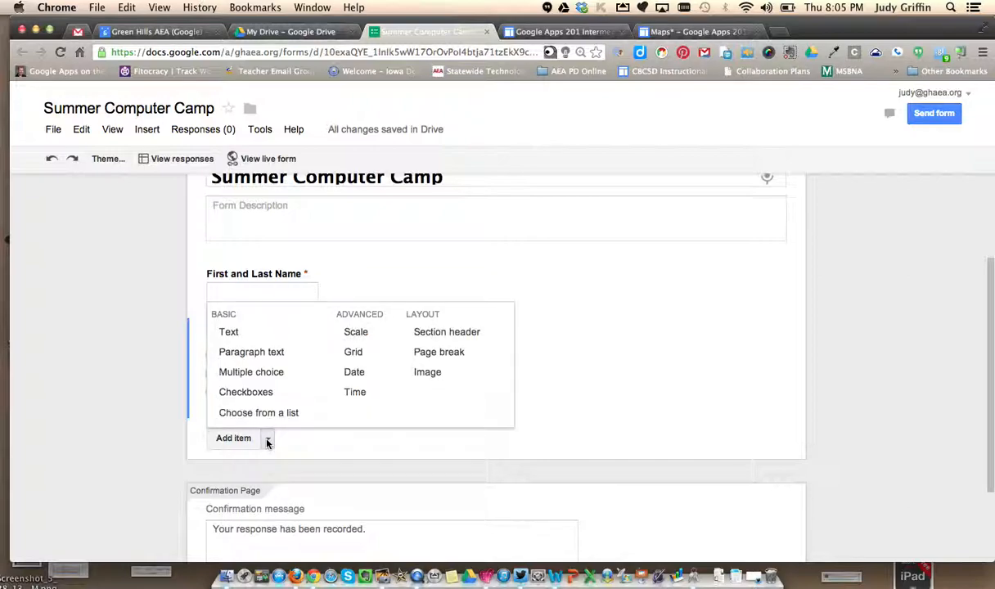
left_click(252, 372)
type("Do you want")
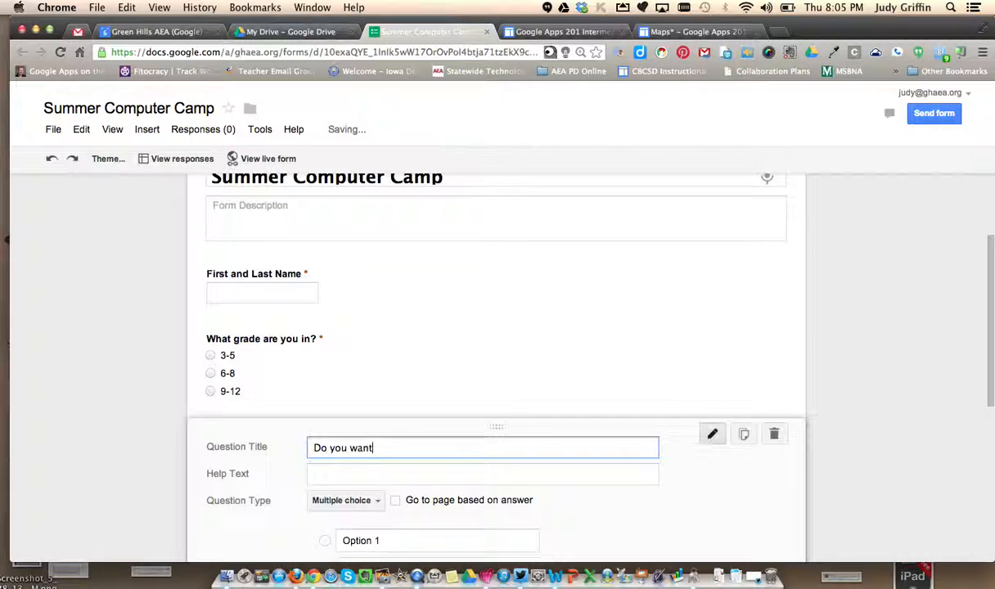
type(" to come to Computer Cam")
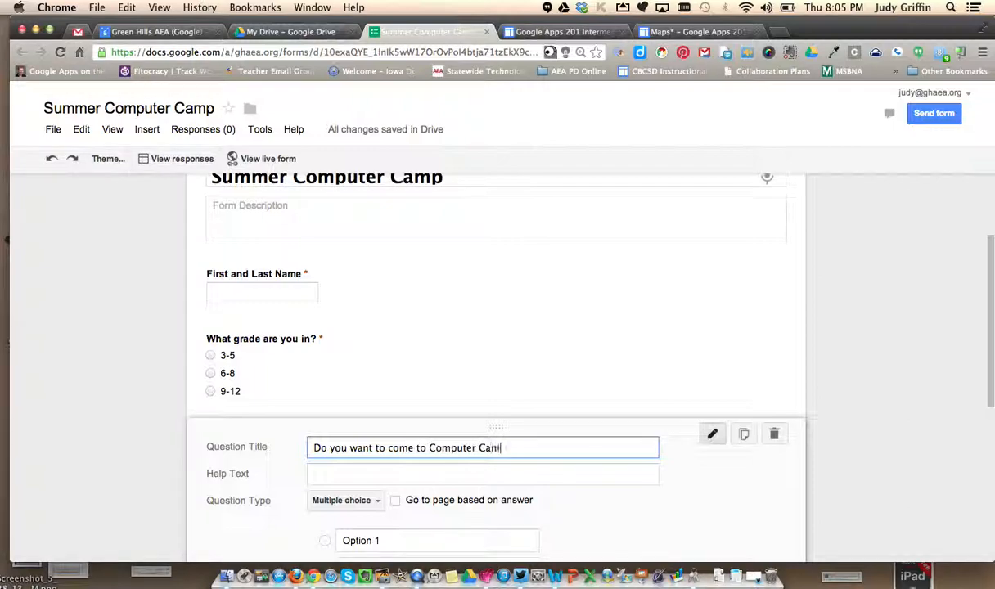
type("p this summer?")
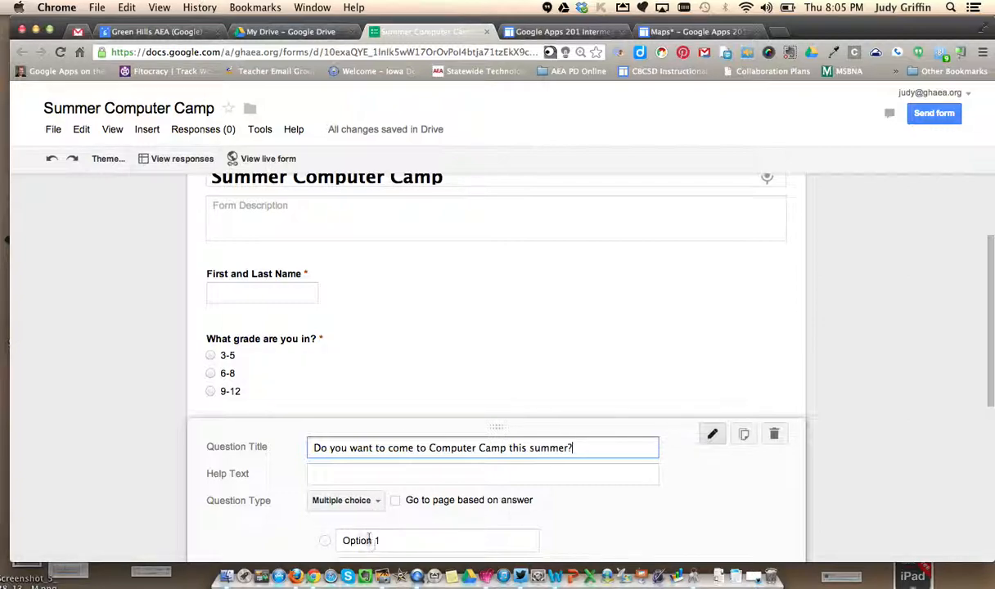
- Give the Computer Camp question the options yes and no, and make it required
left_click_drag(391, 541, 353, 541)
type("yes")
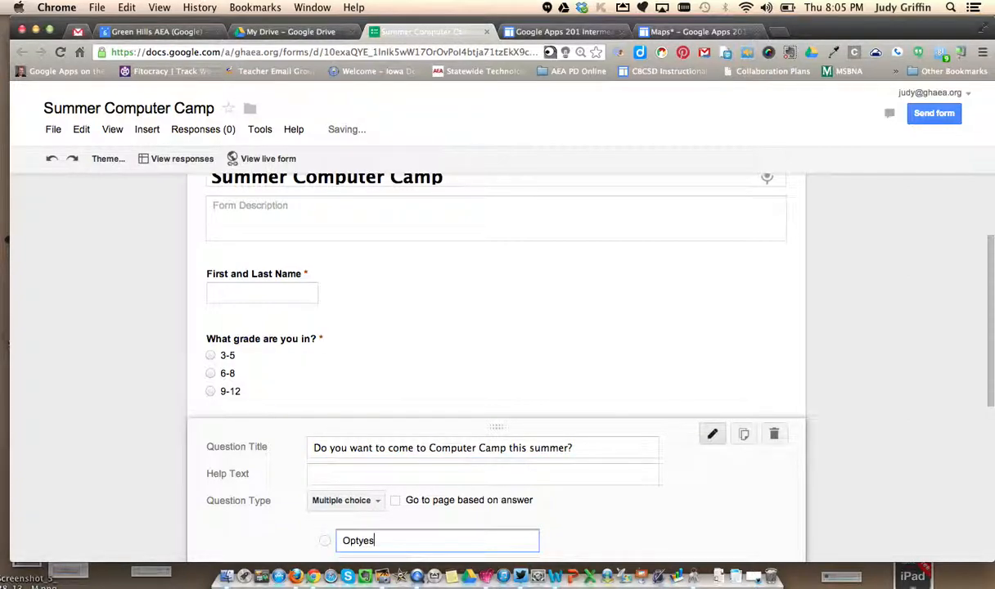
key("Return")
left_click_drag(382, 524, 337, 517)
type("yes")
key("Return")
type("no")
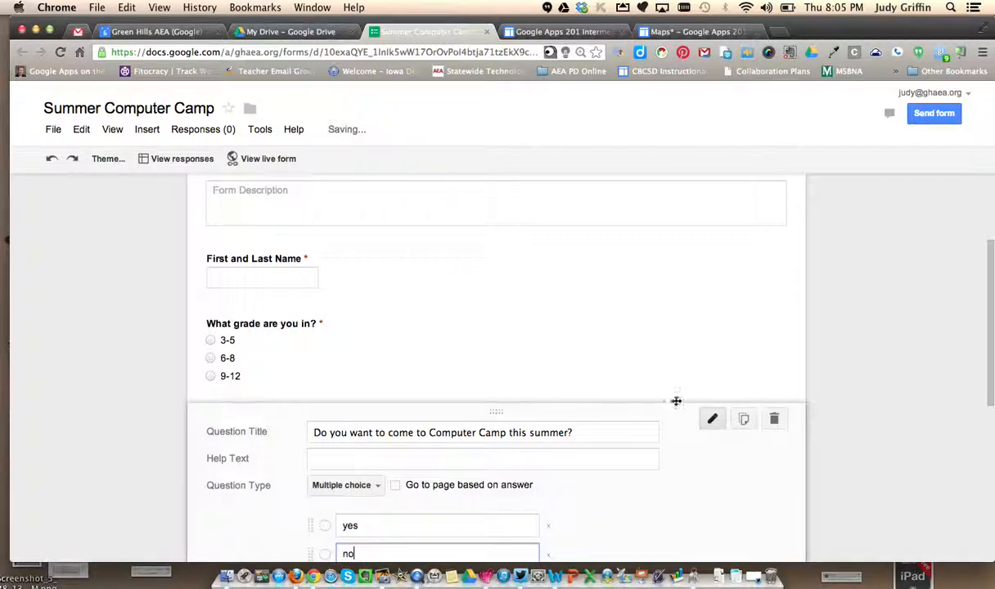
left_click_drag(990, 337, 990, 416)
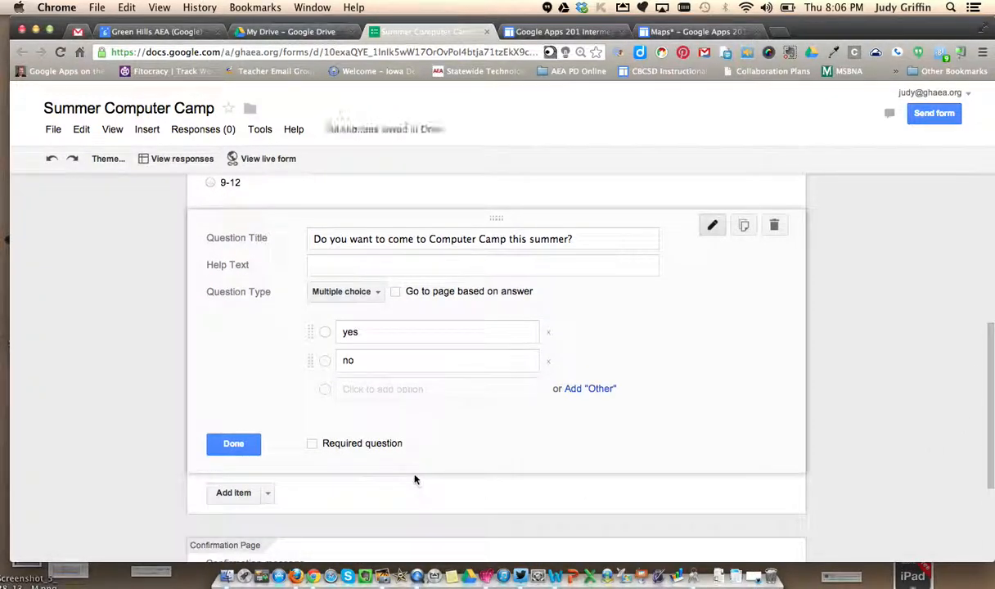
left_click(312, 445)
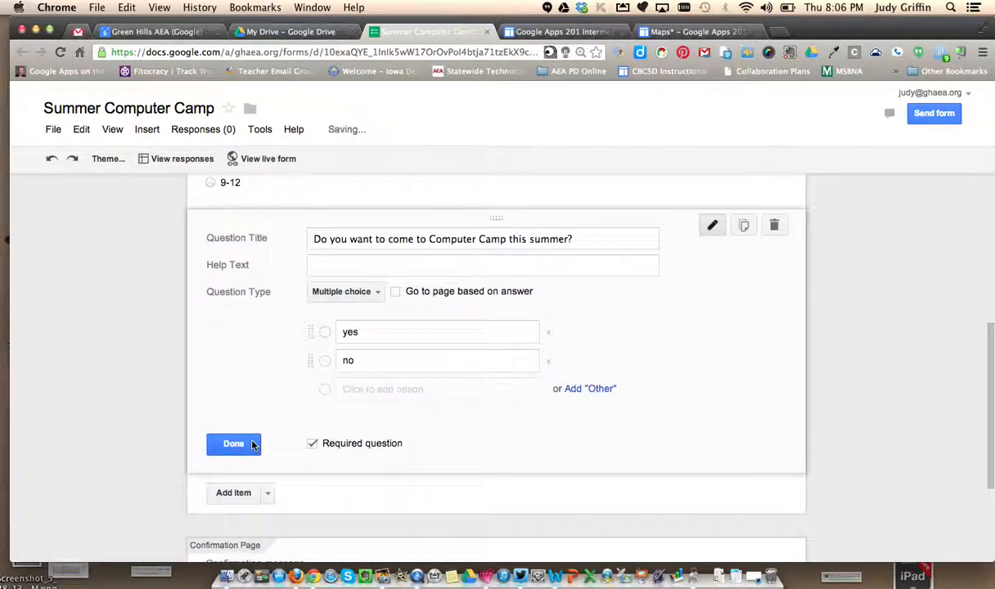
left_click(250, 445)
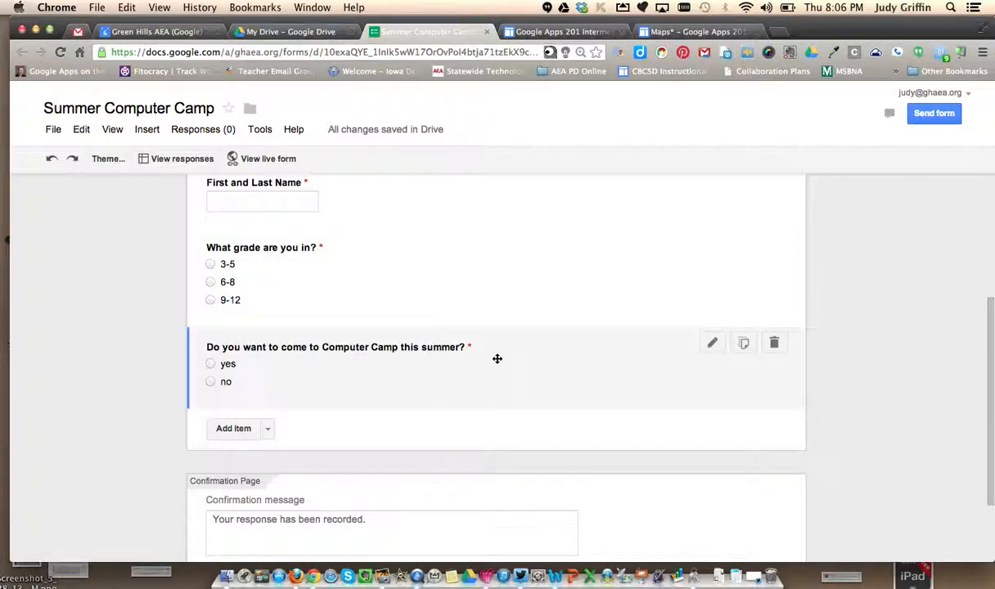
- Move the Computer Camp question above the grade question
left_click_drag(496, 358, 500, 273)
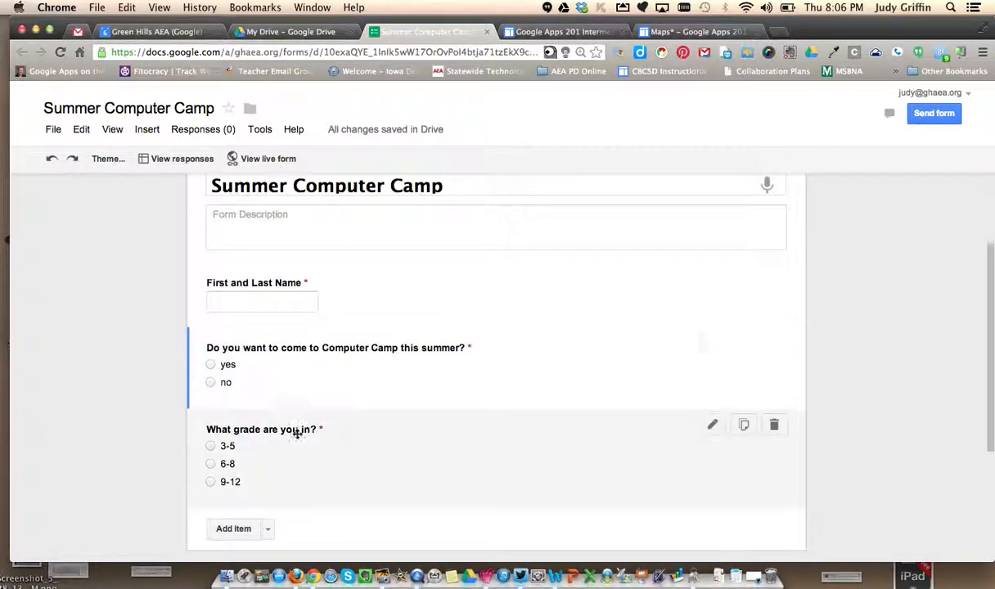
- Add a page break after the grade question and title the new page "3-5 Graders"
left_click_drag(989, 253, 988, 327)
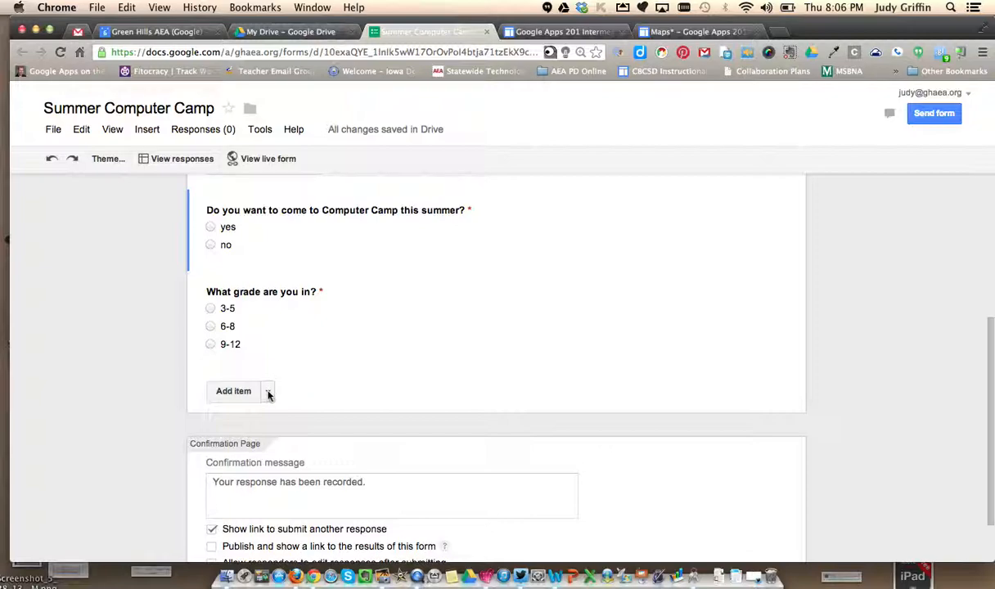
left_click(268, 392)
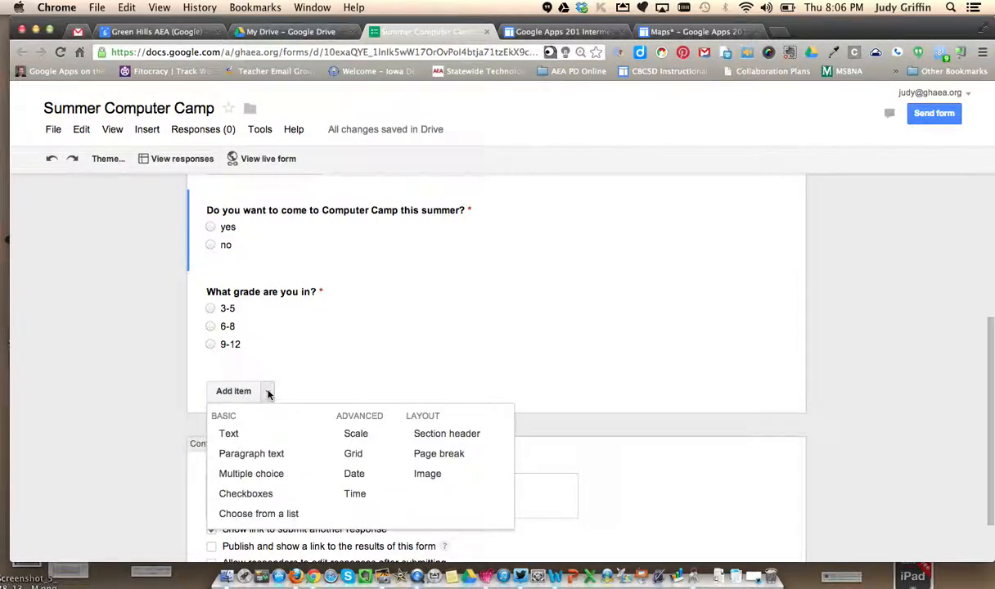
left_click(434, 455)
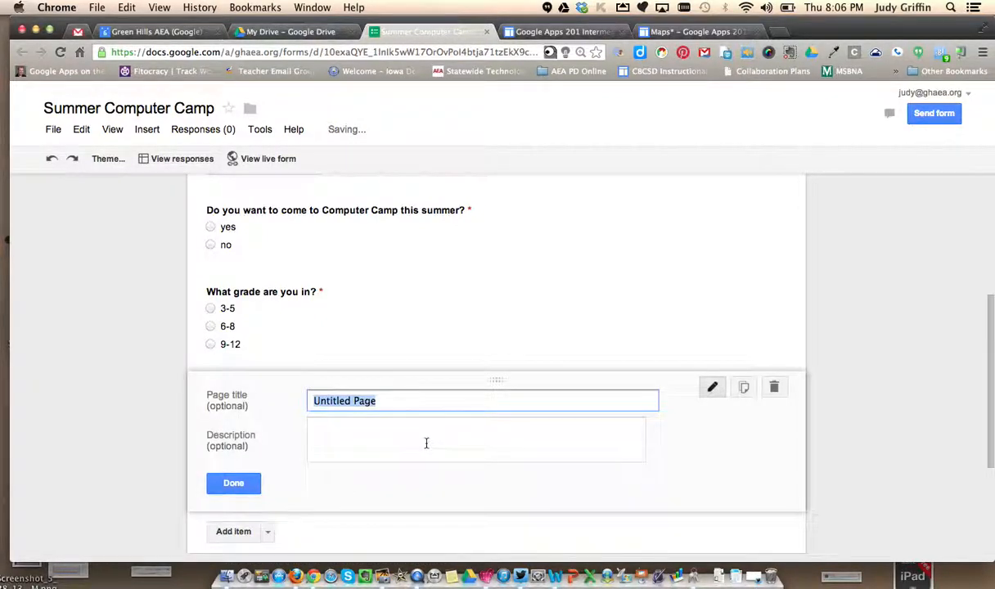
type("3-5 Graders")
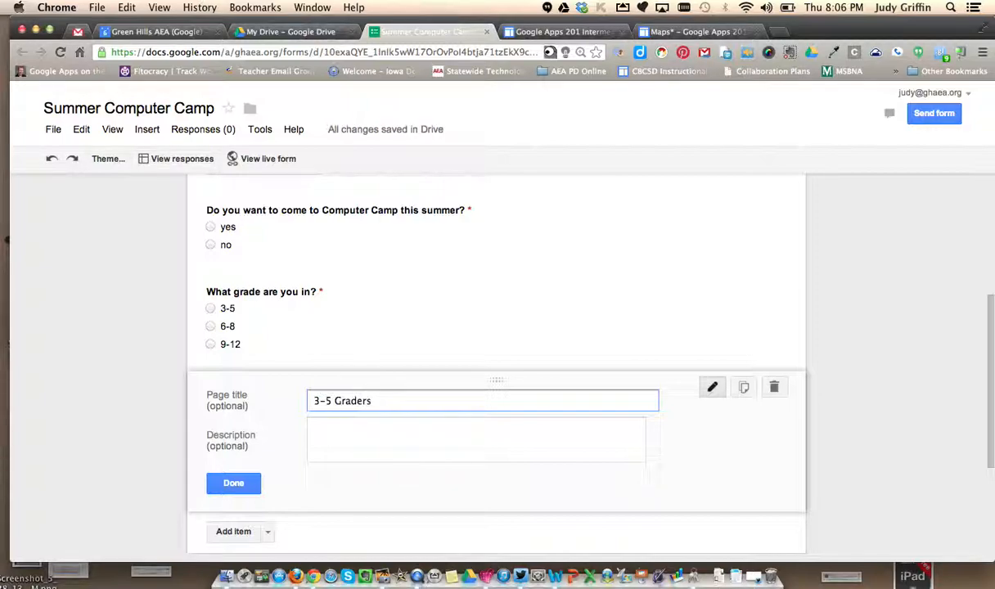
left_click(232, 484)
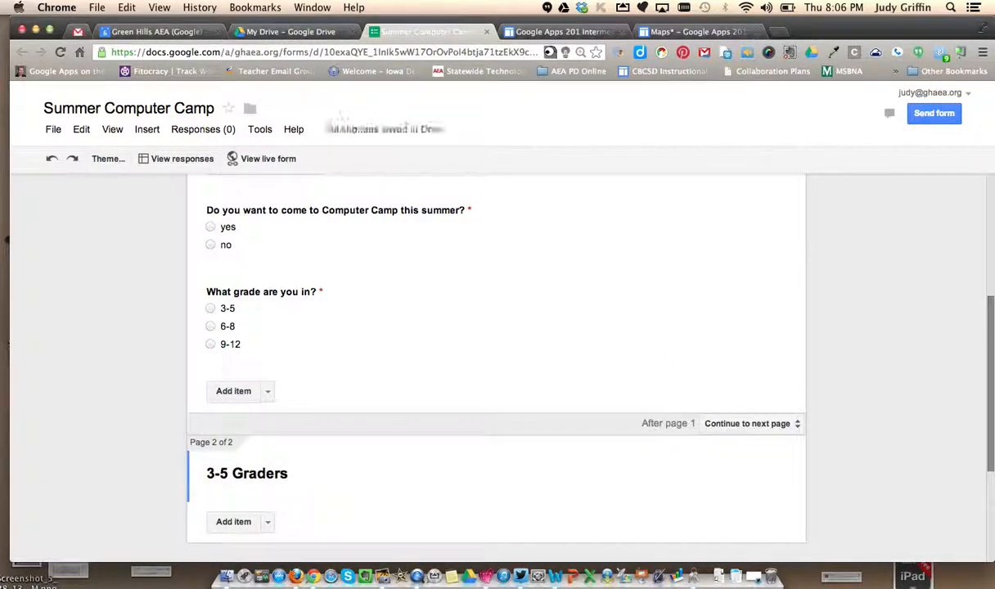
- Add a checkboxes question titled "What sessions are you interested in?" to the 3-5 Graders page
left_click_drag(991, 317, 989, 376)
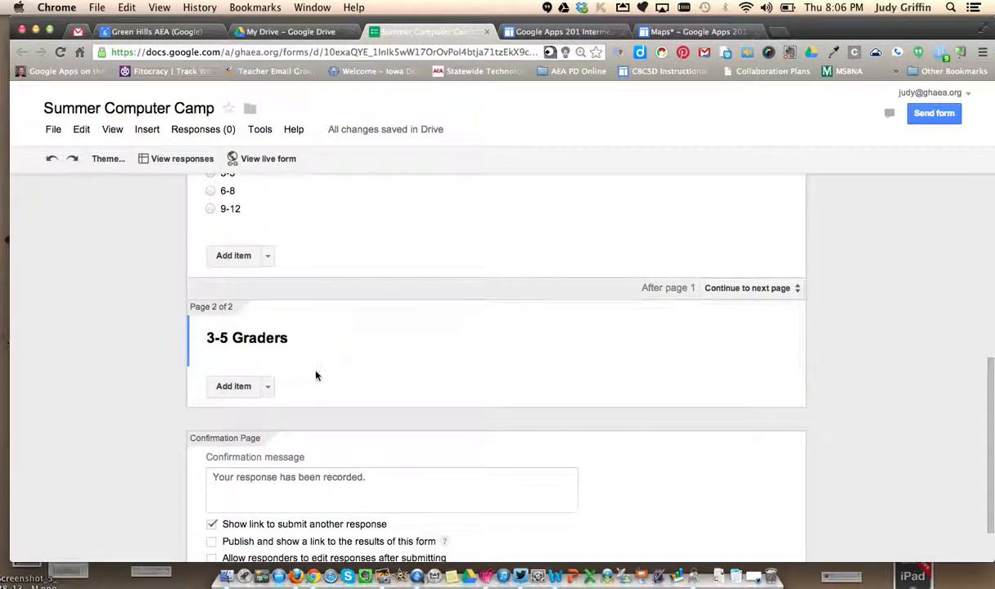
left_click(266, 386)
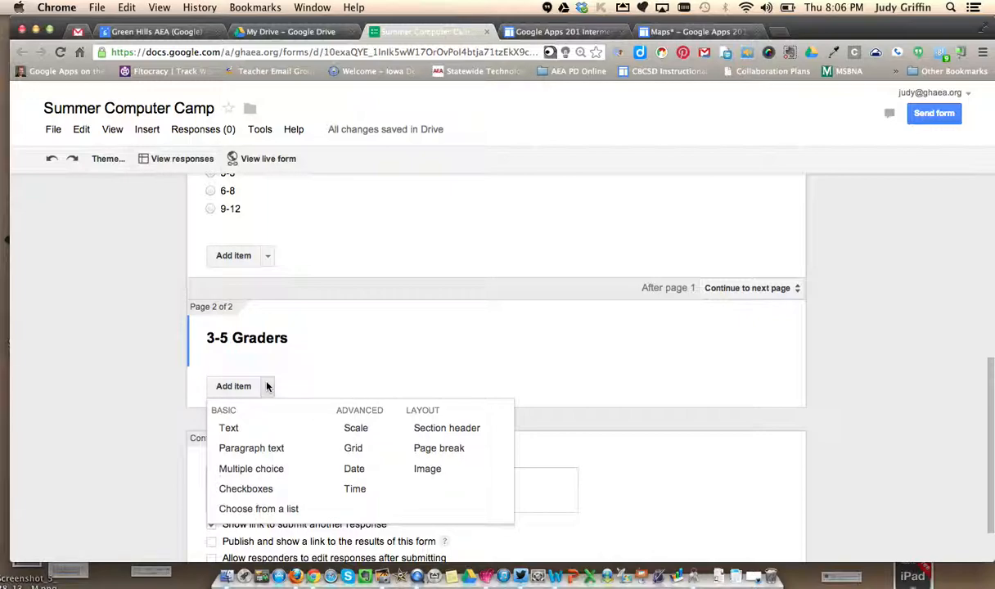
left_click(266, 489)
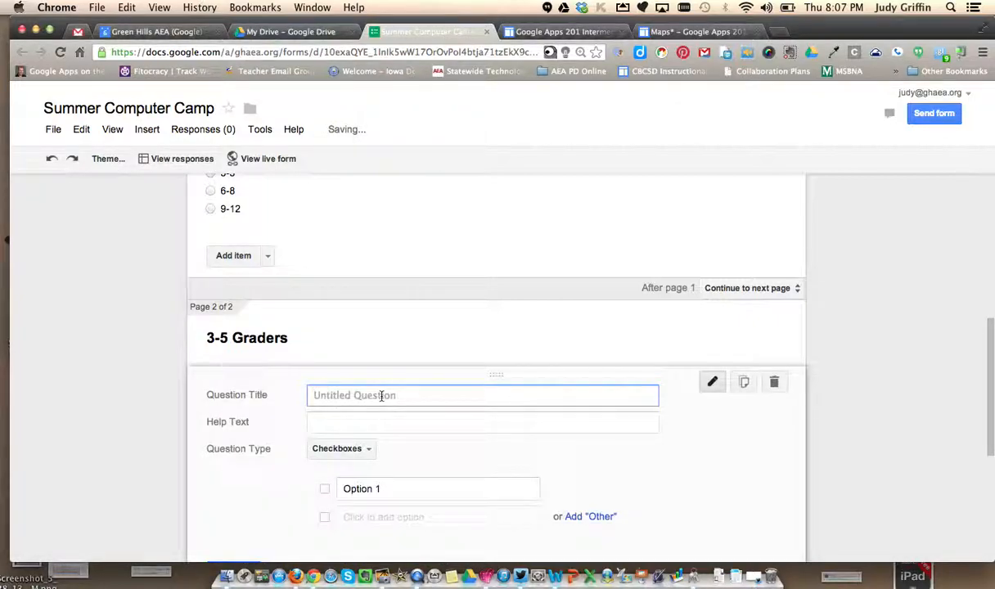
type("What")
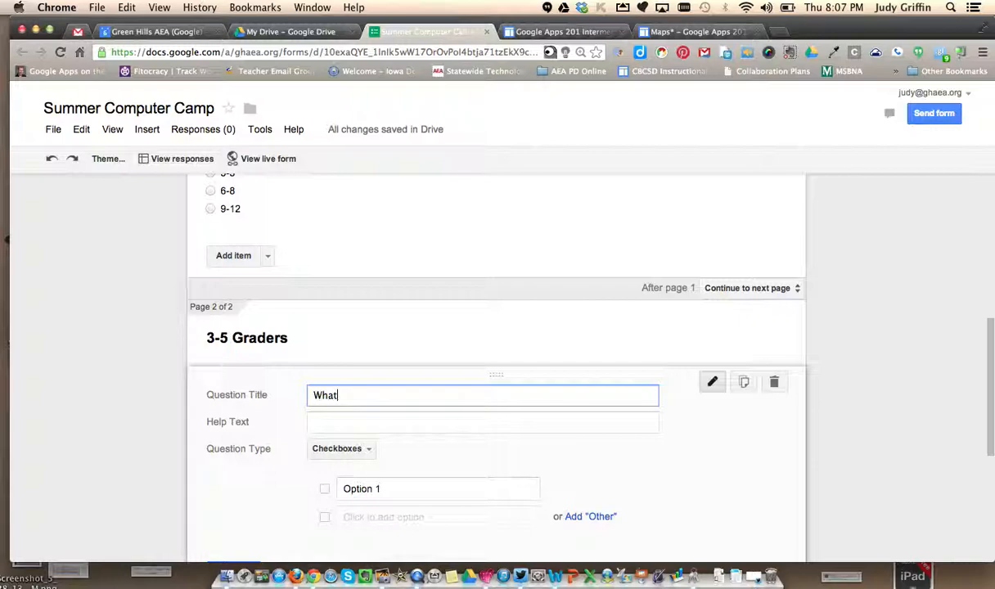
type(" sessions are you interested in?")
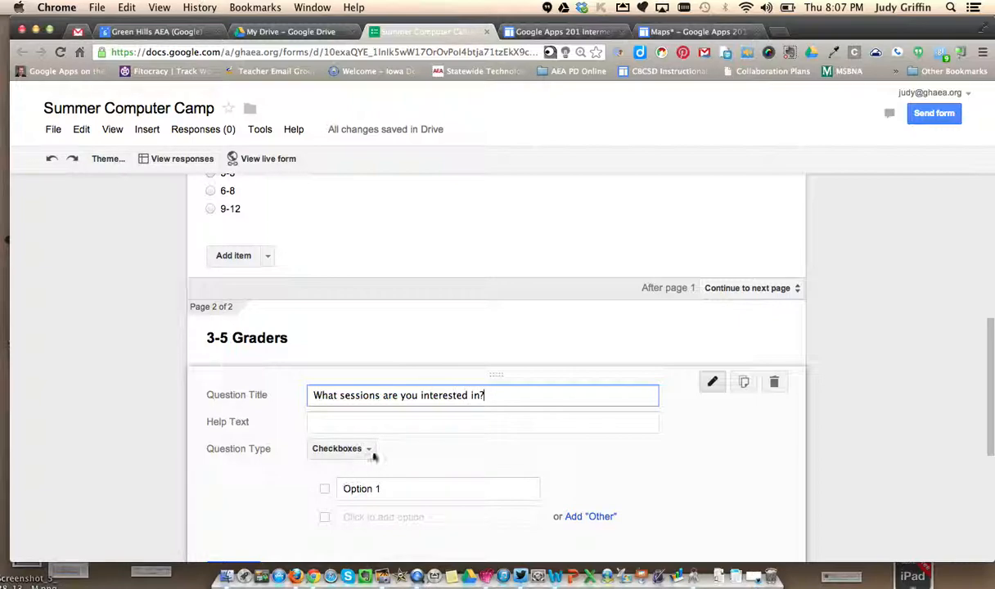
- Give the 3-5 Graders sessions question the options Digital Photography, Learning about coding and Fun with iPads, and make it required
left_click_drag(378, 488, 329, 488)
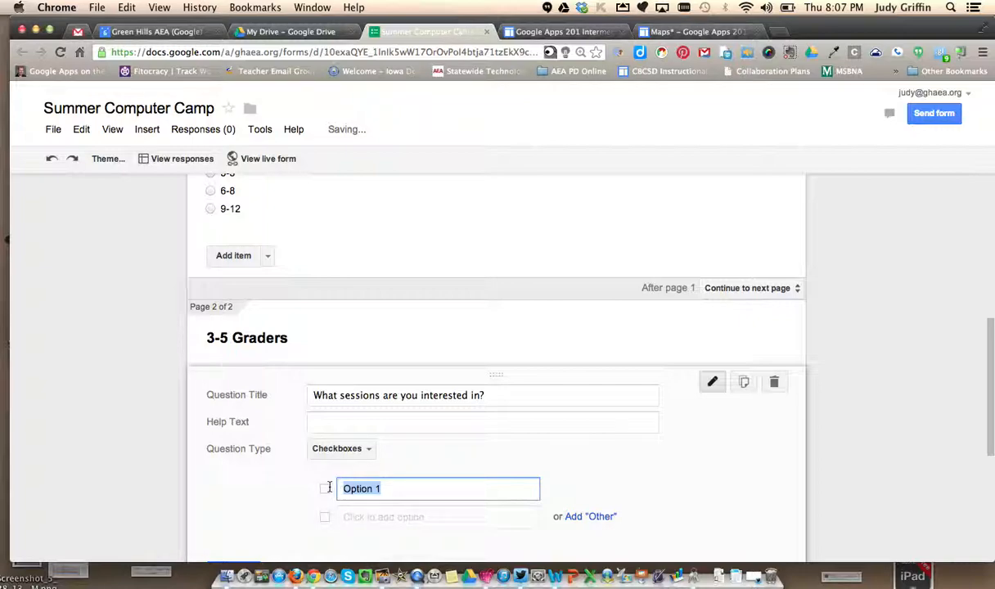
type("Dig")
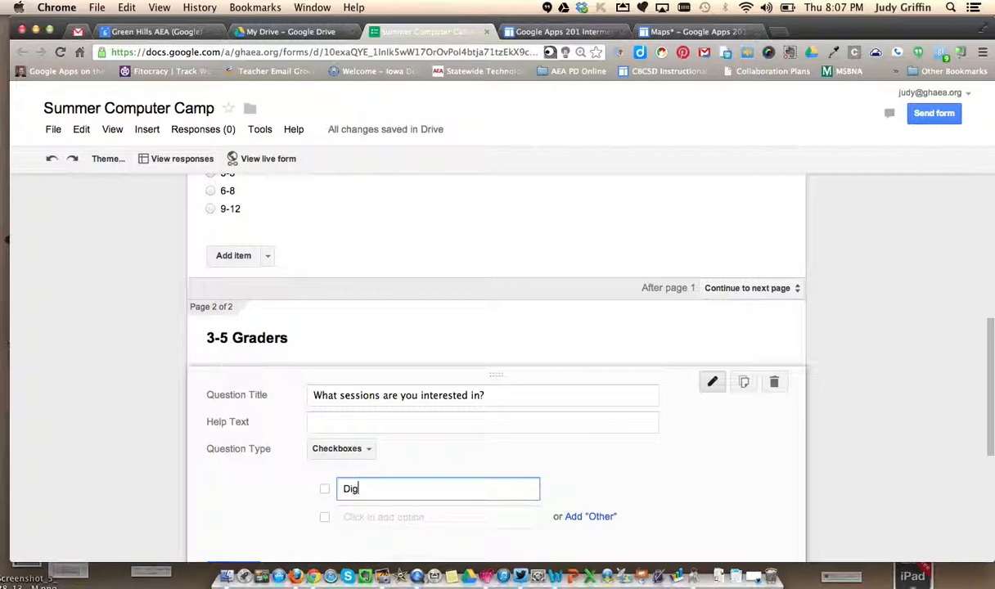
type("ital Photography")
key("Return")
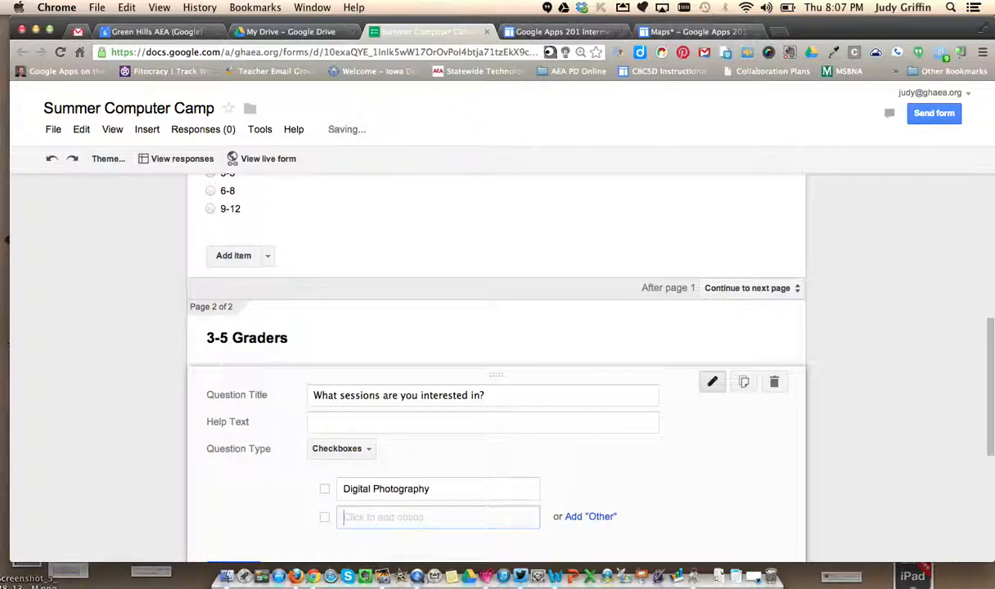
type("Liarning about")
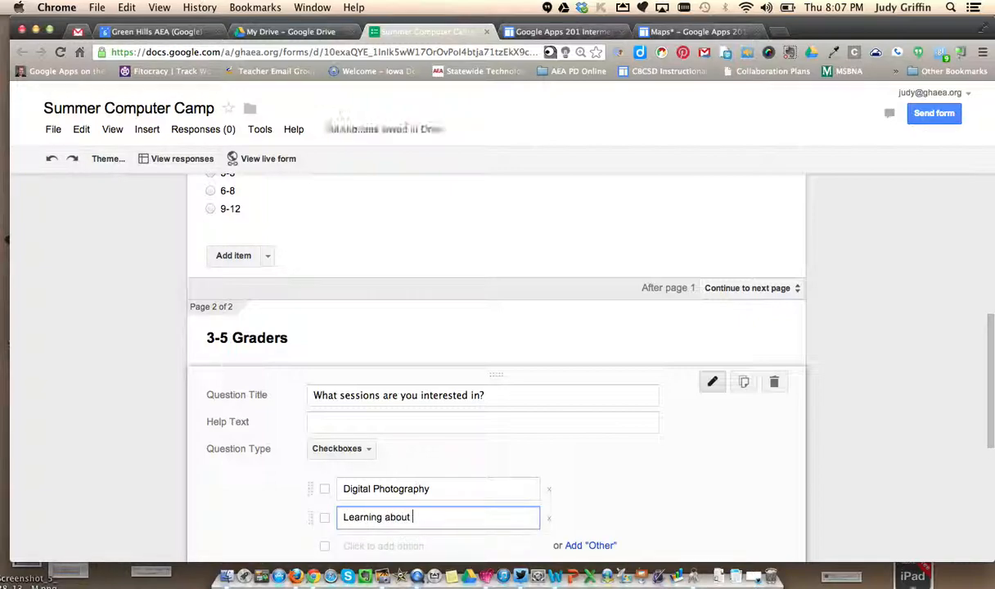
type(" cod")
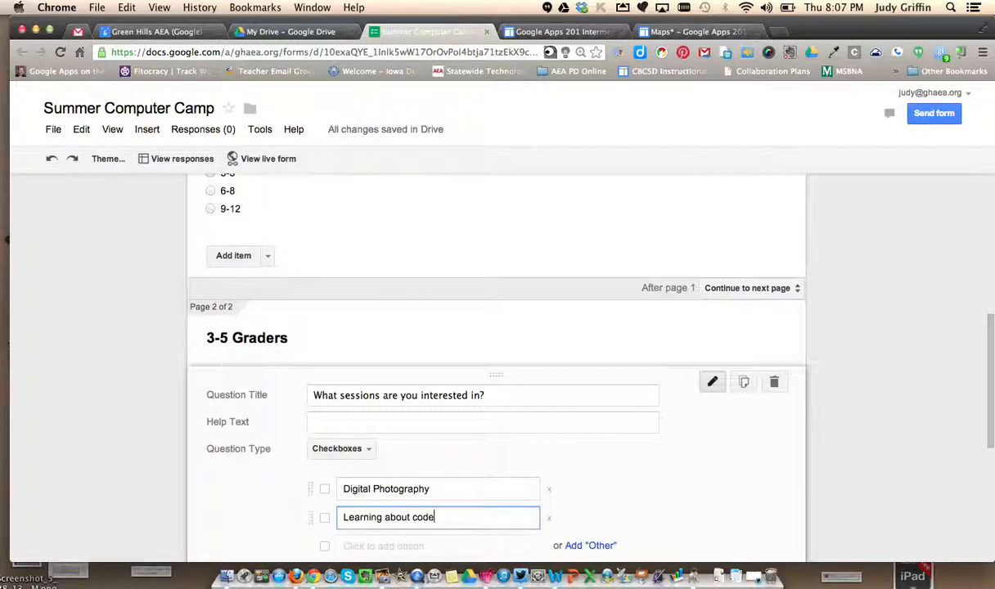
type("ing")
key("Return")
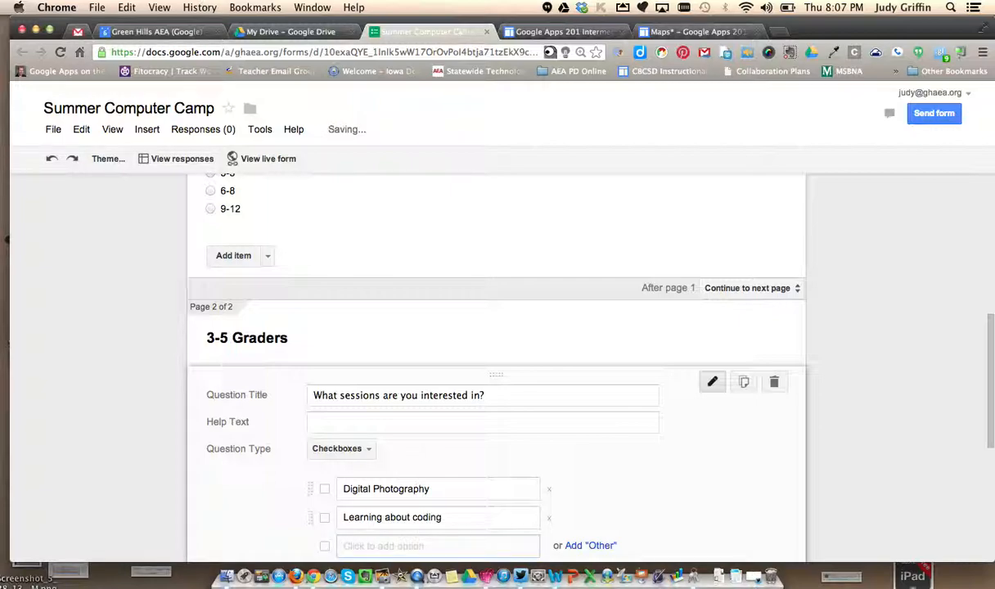
type("Fun with iPaa")
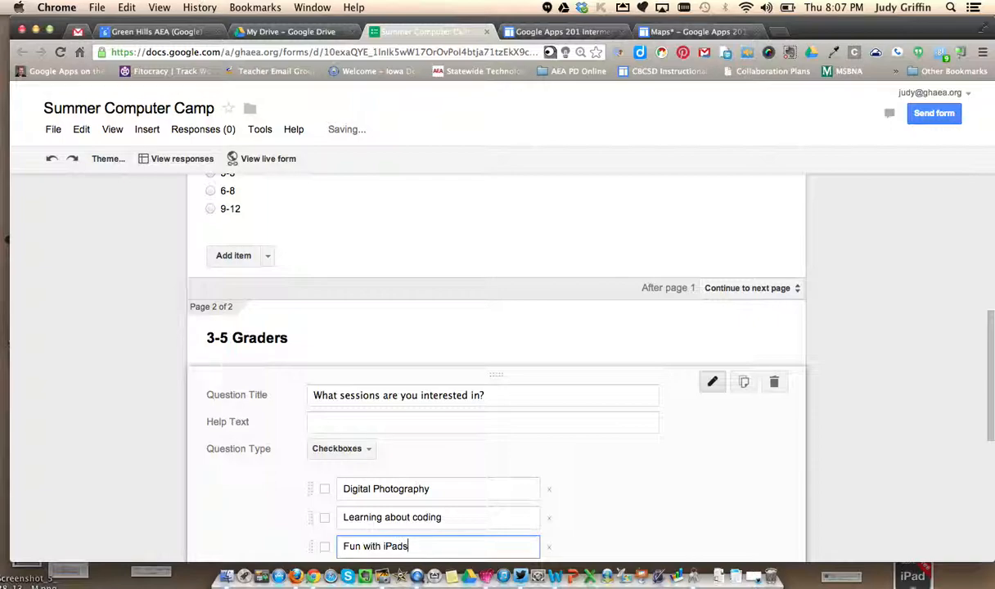
left_click_drag(984, 351, 984, 446)
left_click(312, 379)
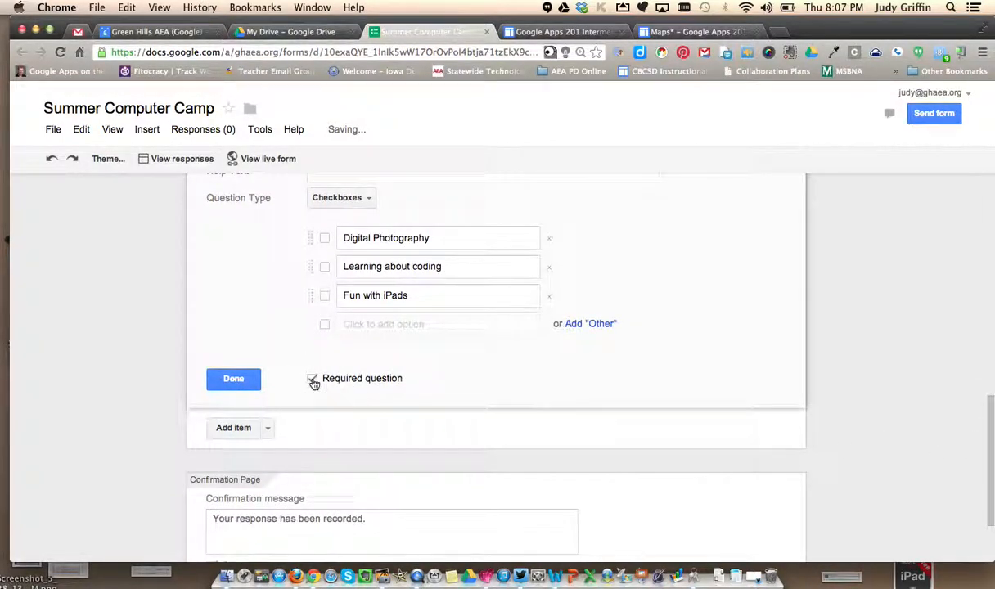
left_click(238, 378)
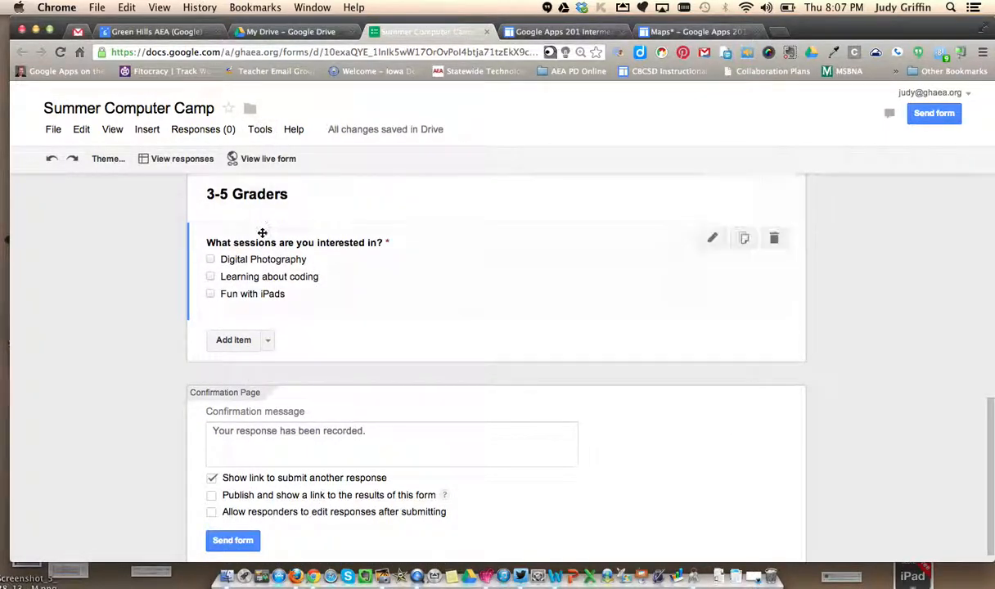
- Add a page break after the 3-5 Graders sessions question and title the new page "6-8 Graders"
left_click(268, 342)
left_click(430, 404)
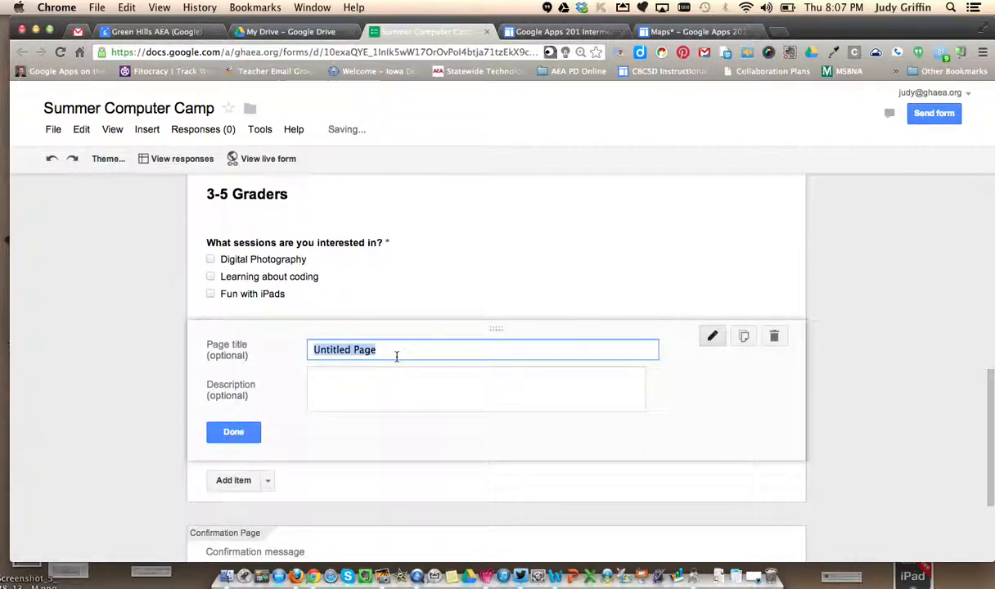
type("6-")
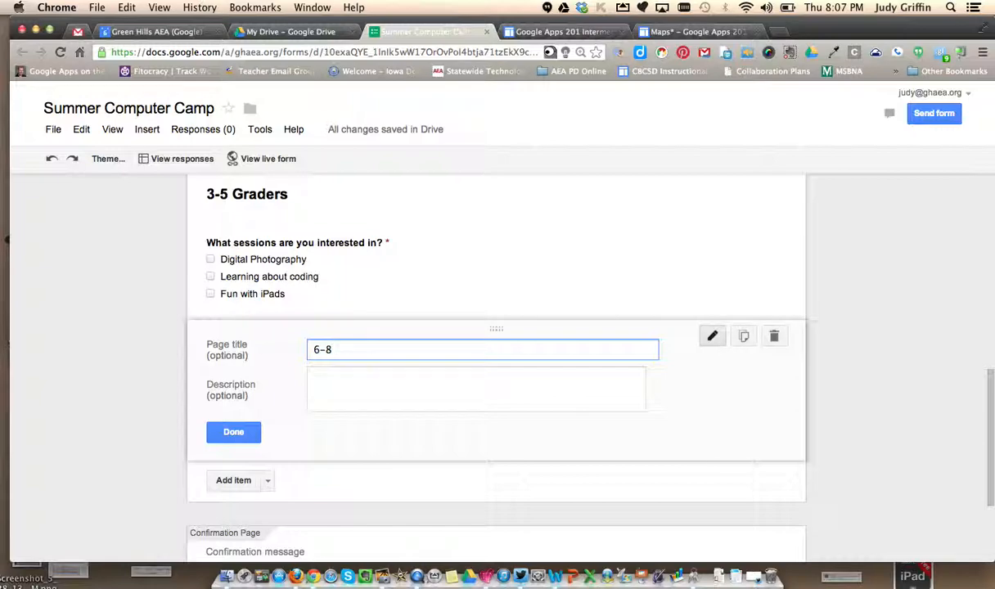
type("8 Craders")
left_click(251, 432)
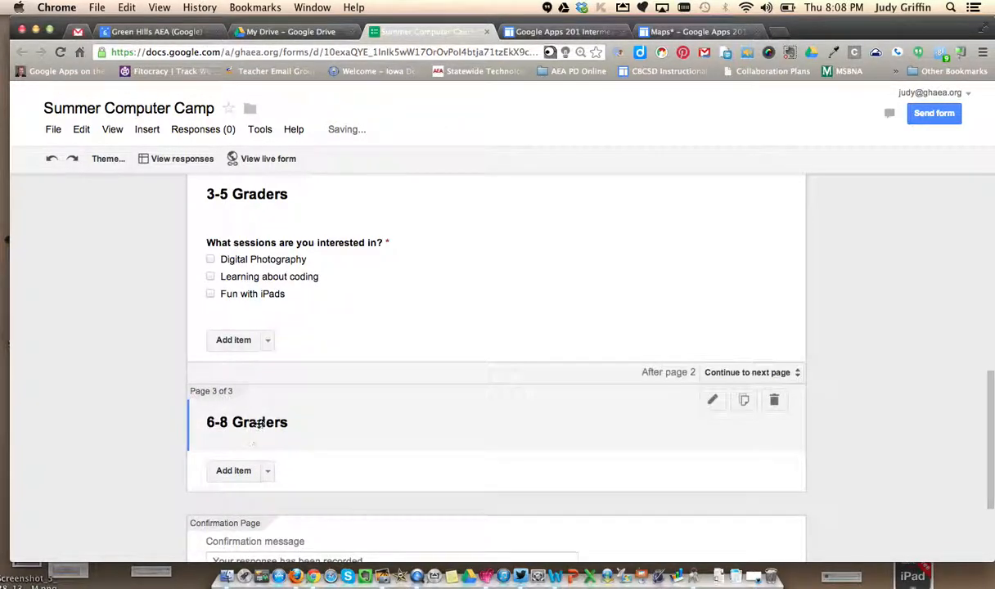
- Add a checkboxes question titled "What sessions do you want to participate in?" to the 6-8 Graders page
left_click(266, 471)
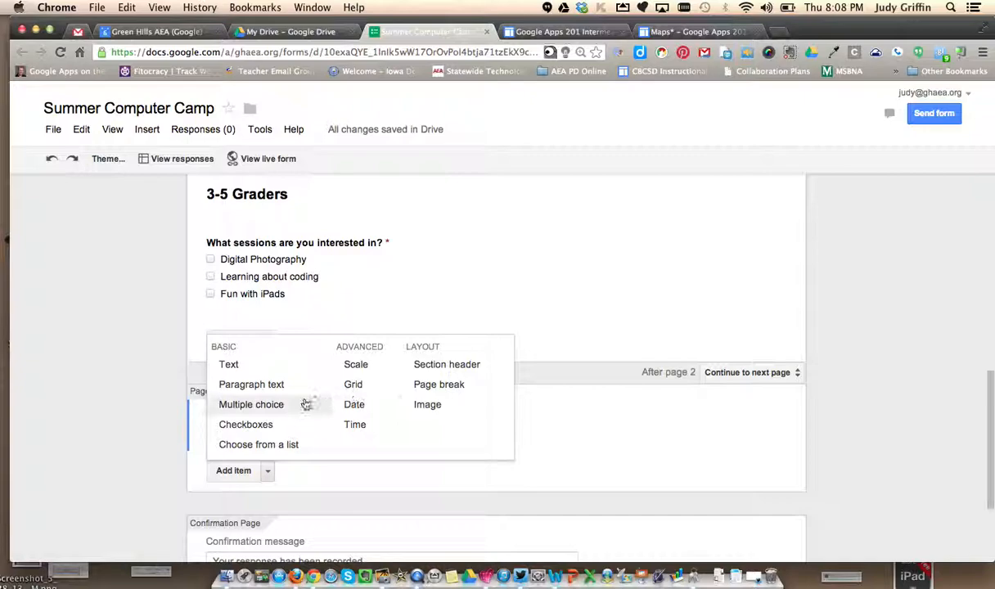
left_click(245, 424)
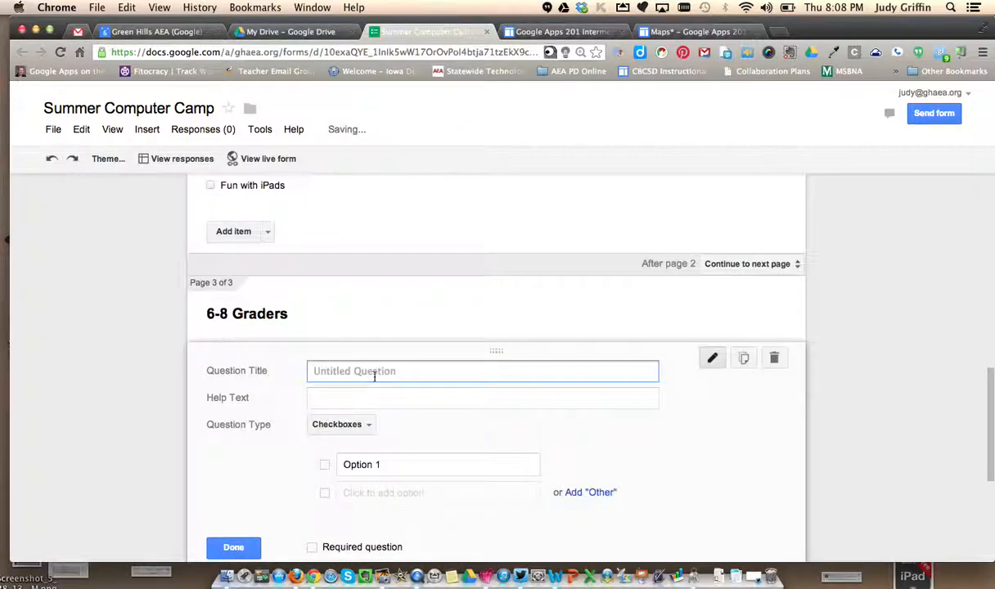
type("What sess")
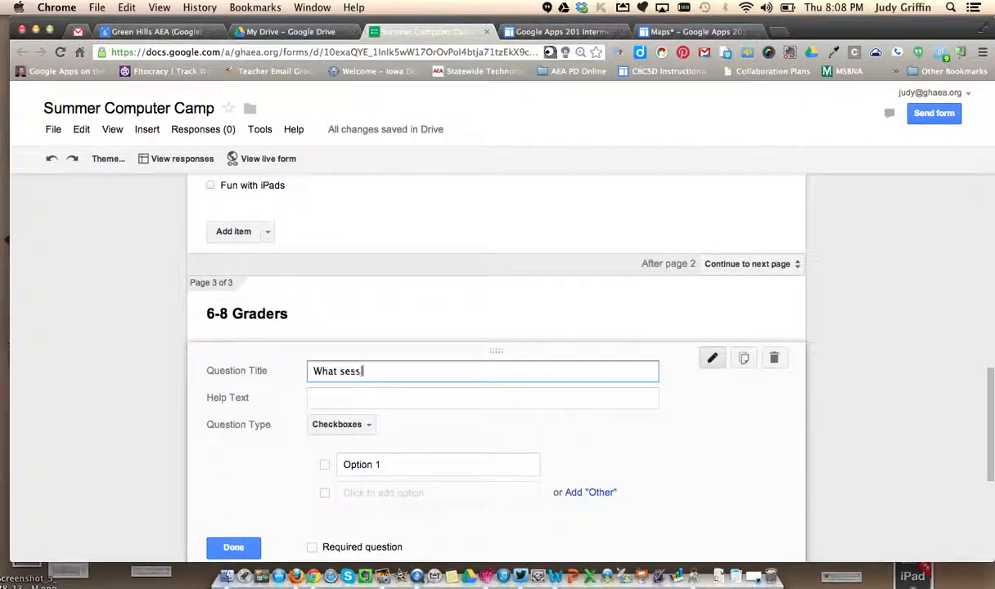
type("ions do you want ")
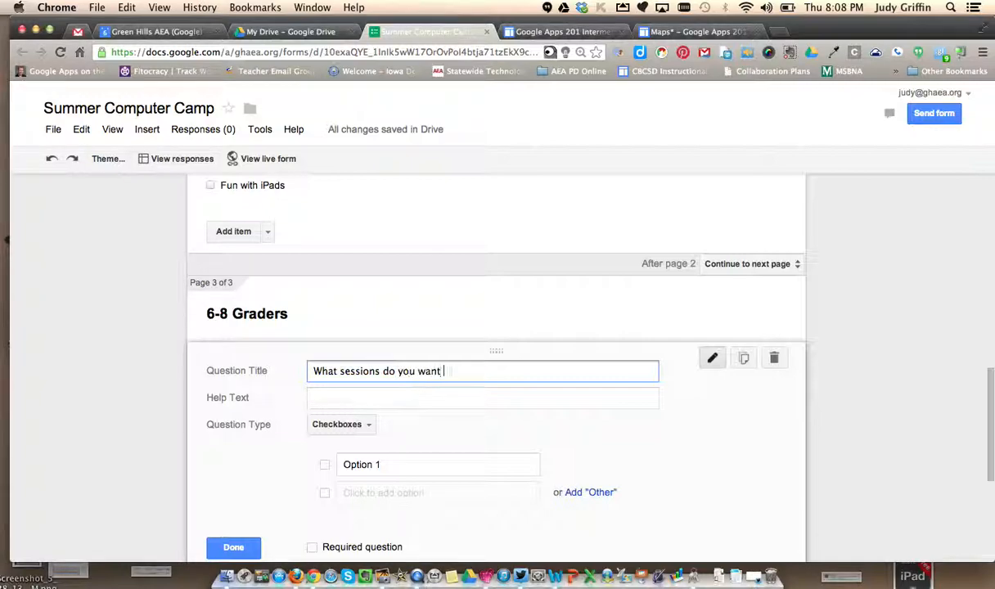
type("to participat")
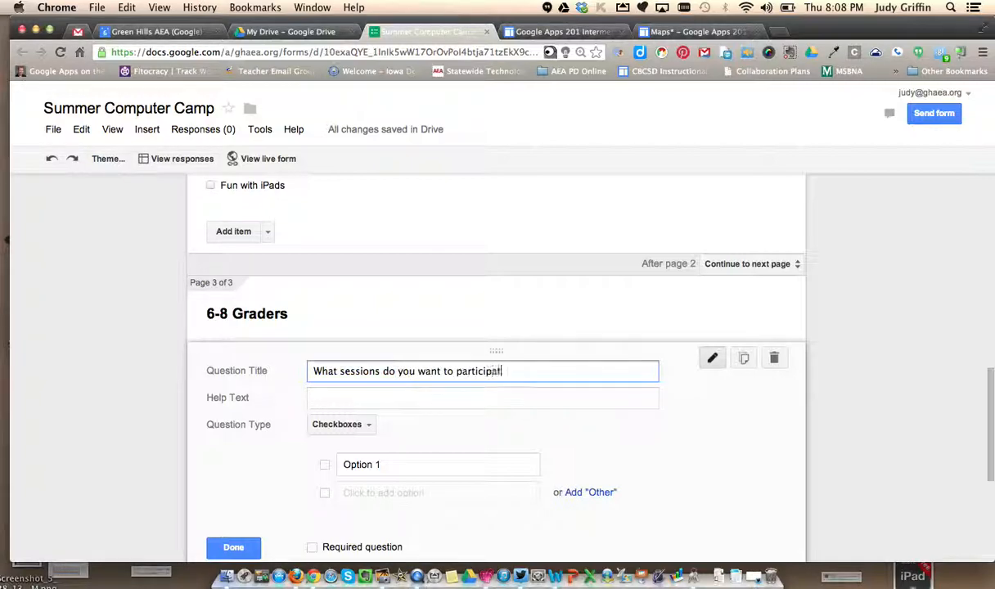
type("e in?")
- Give the 6-8 Graders sessions question the options digital photography, Coding, Creating games and iMovie on the iPad, and finish editing it
left_click(380, 463)
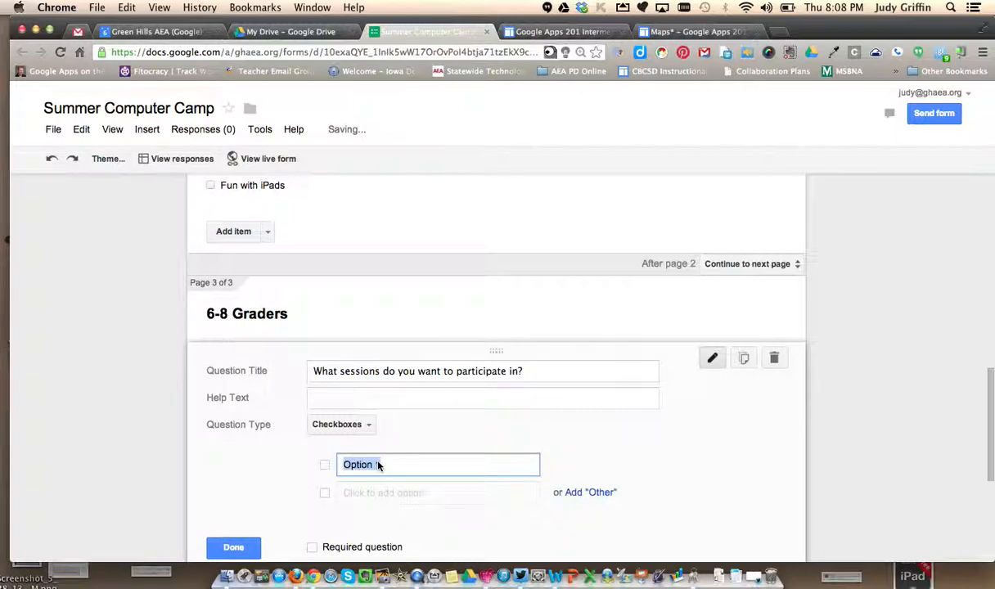
type("digital photography")
key("Return")
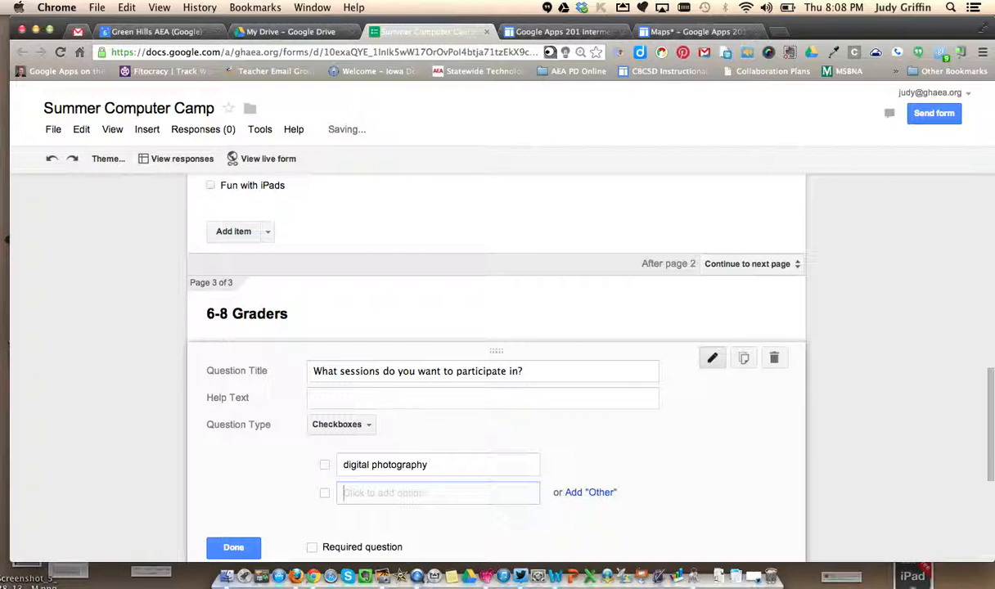
type("Coding")
key("Return")
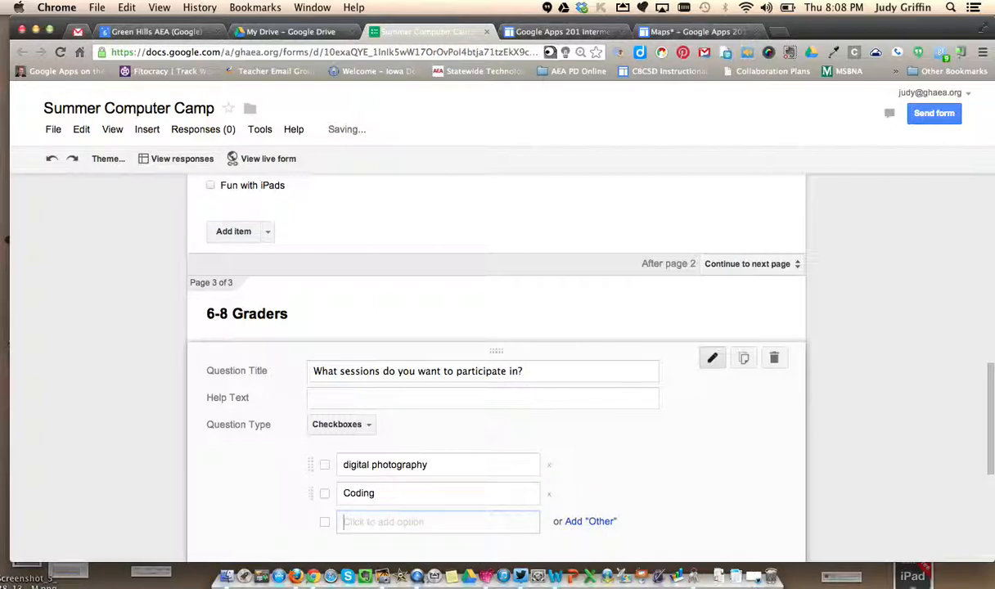
type("Creating games")
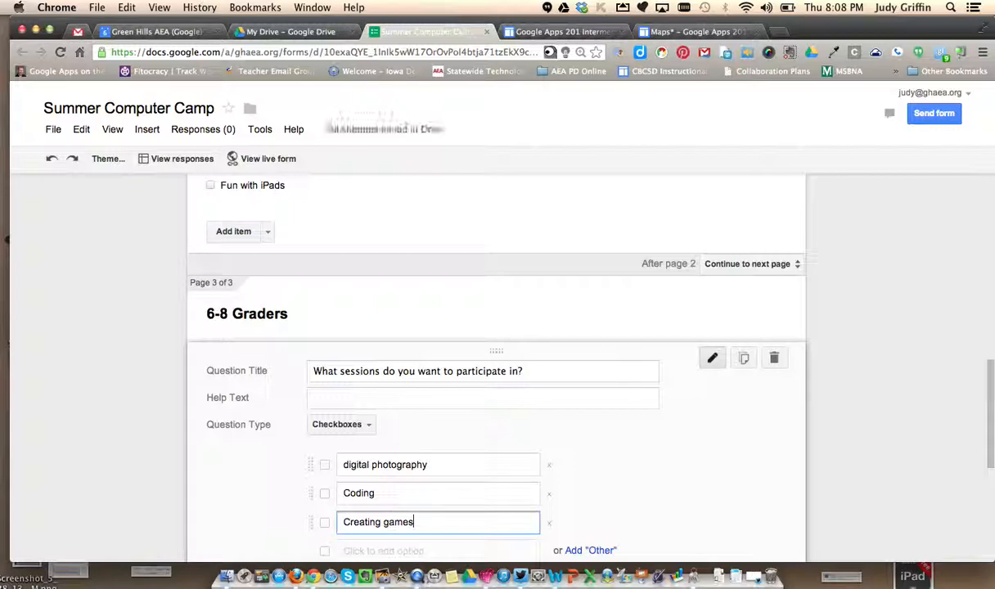
key("Return")
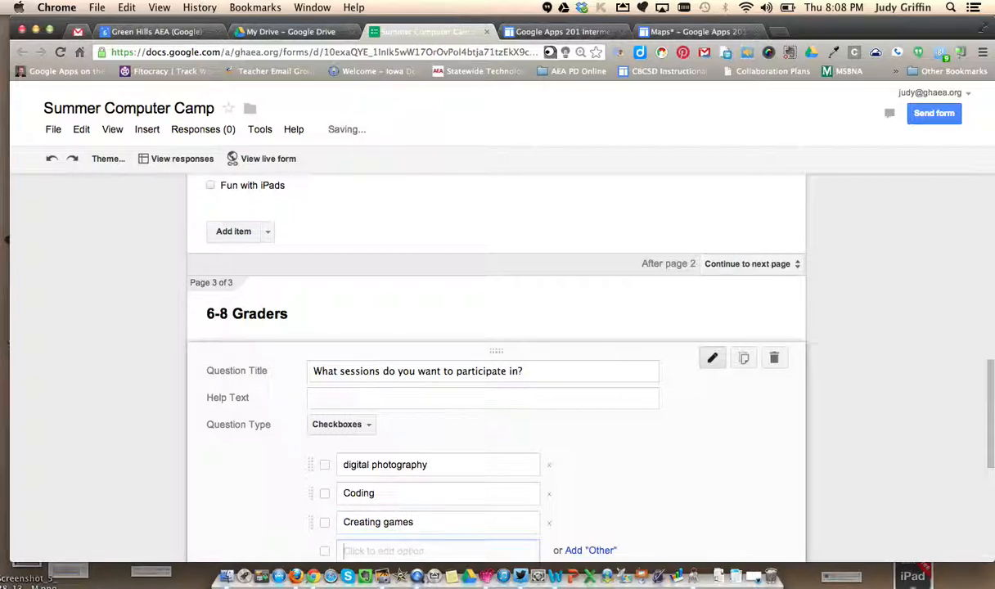
type("iMo")
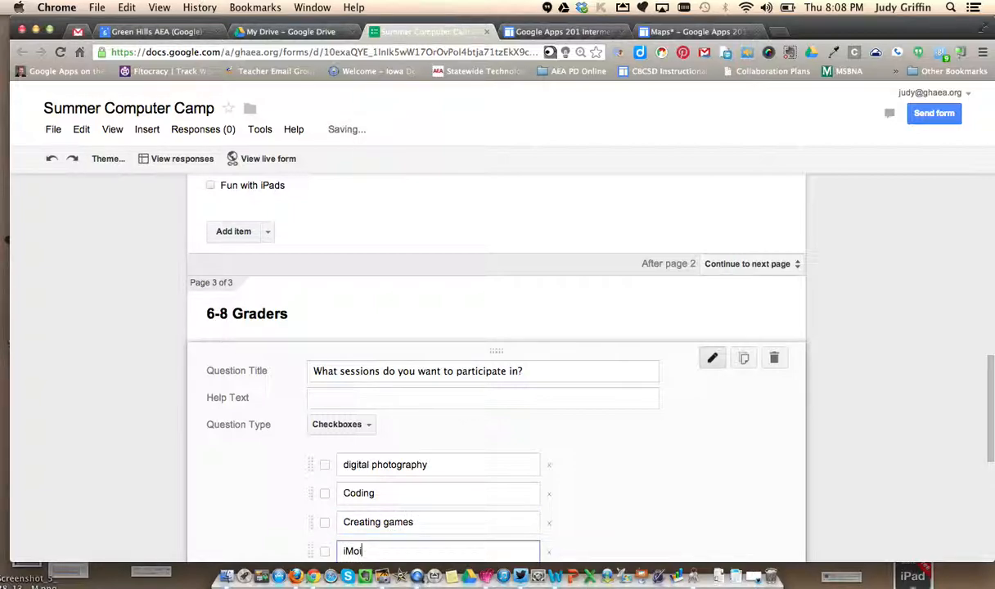
type("vie on")
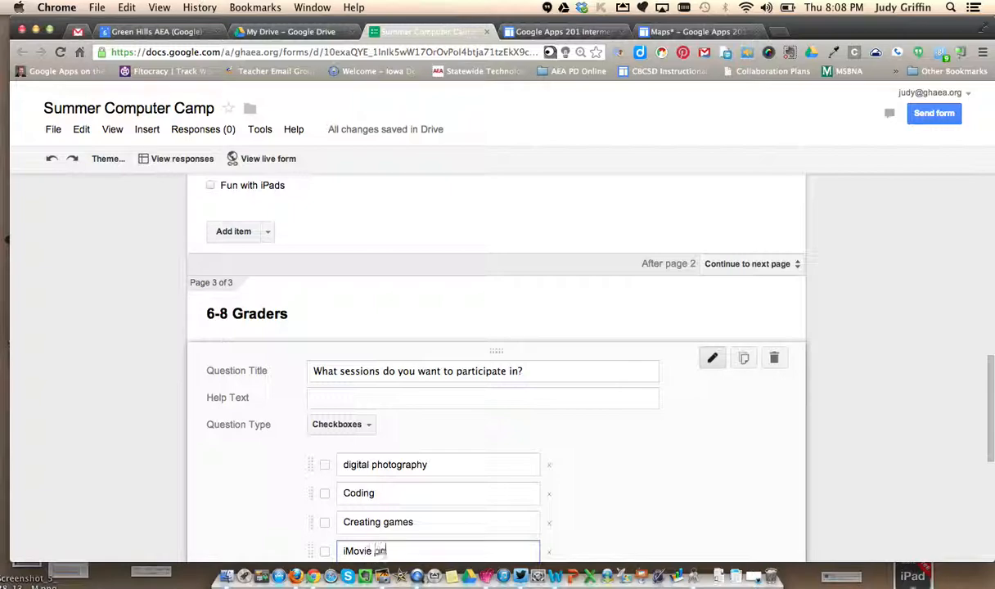
type(" the iPad")
left_click_drag(990, 382, 987, 456)
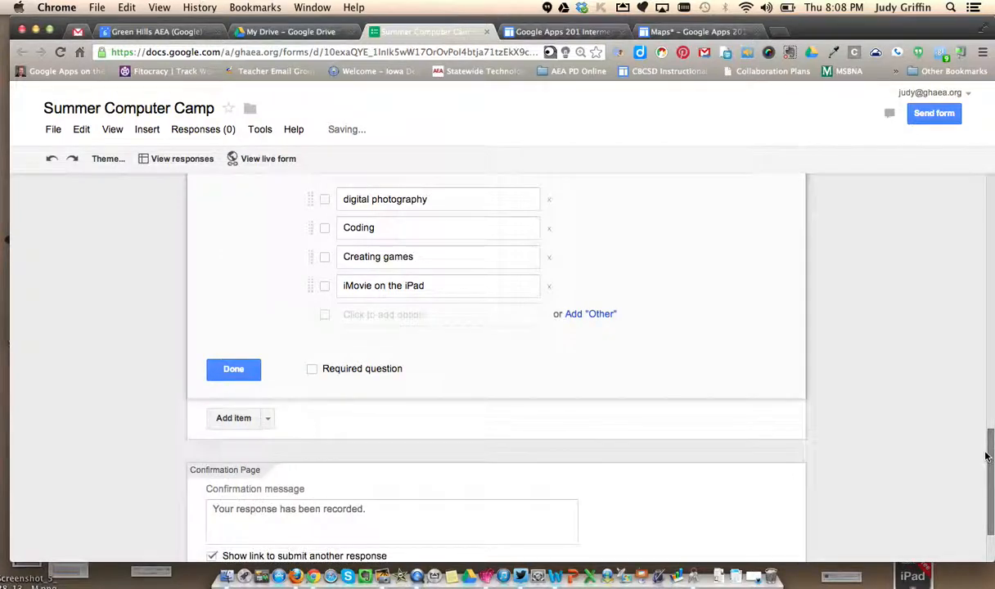
left_click(233, 368)
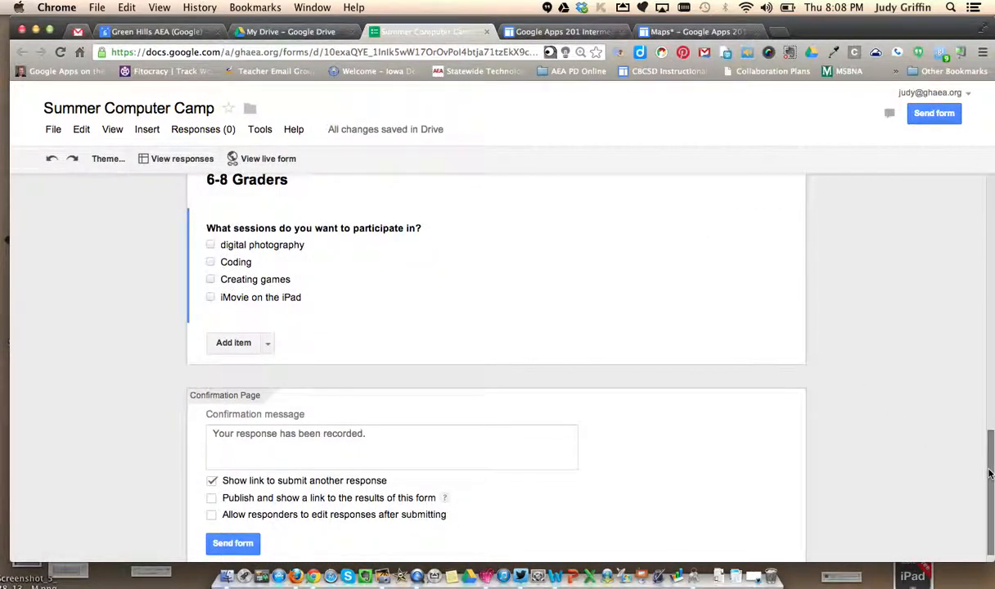
- Make the sessions question on the 3-5 Graders page no longer required
left_click_drag(989, 472, 981, 372)
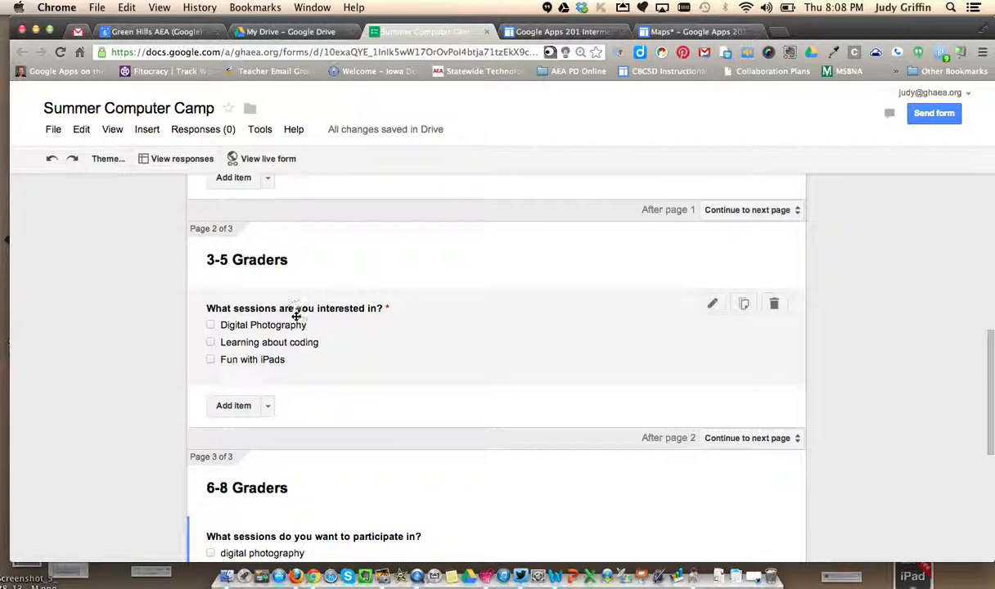
left_click(470, 332)
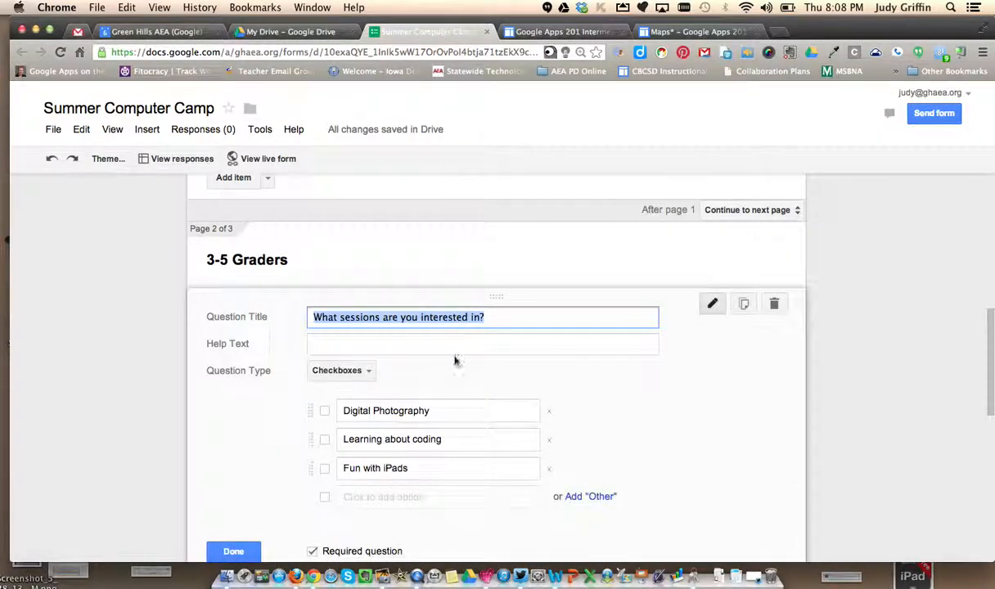
left_click(311, 550)
left_click(235, 549)
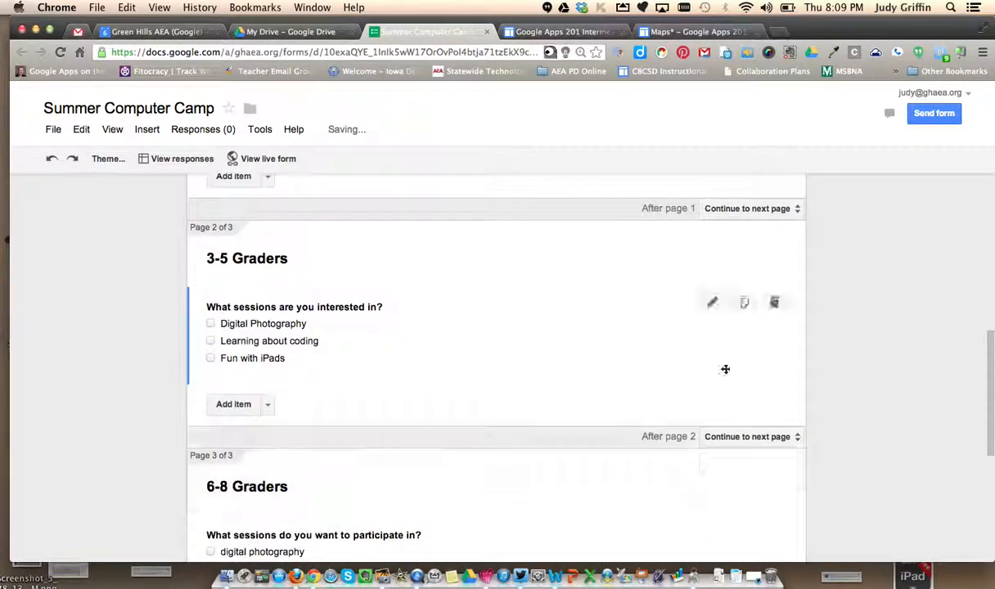
- Add a page break after the 6-8 Graders sessions question and title the new page "9-12 Graders"
left_click_drag(990, 354, 988, 467)
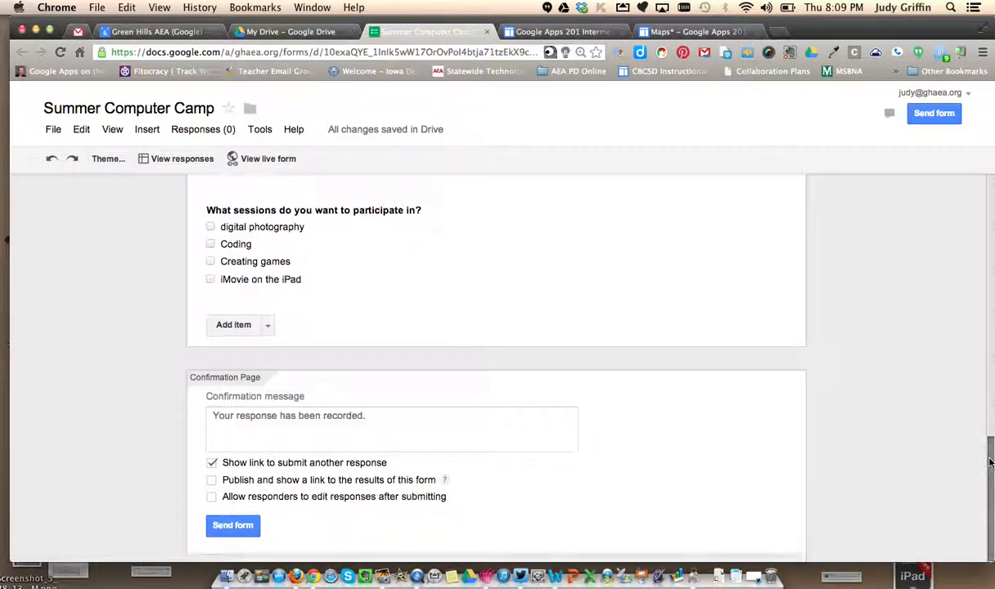
left_click(266, 327)
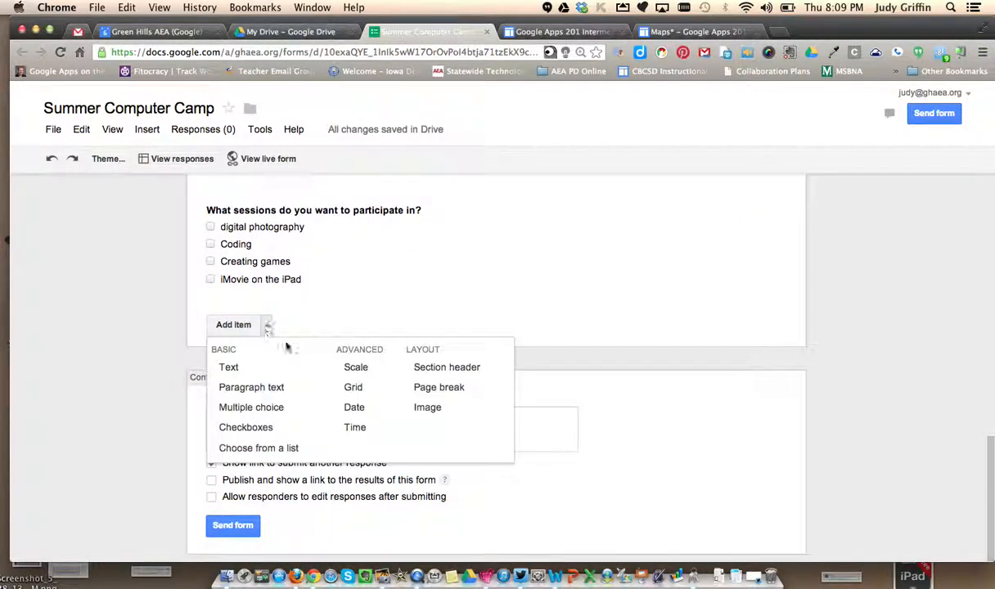
left_click(441, 387)
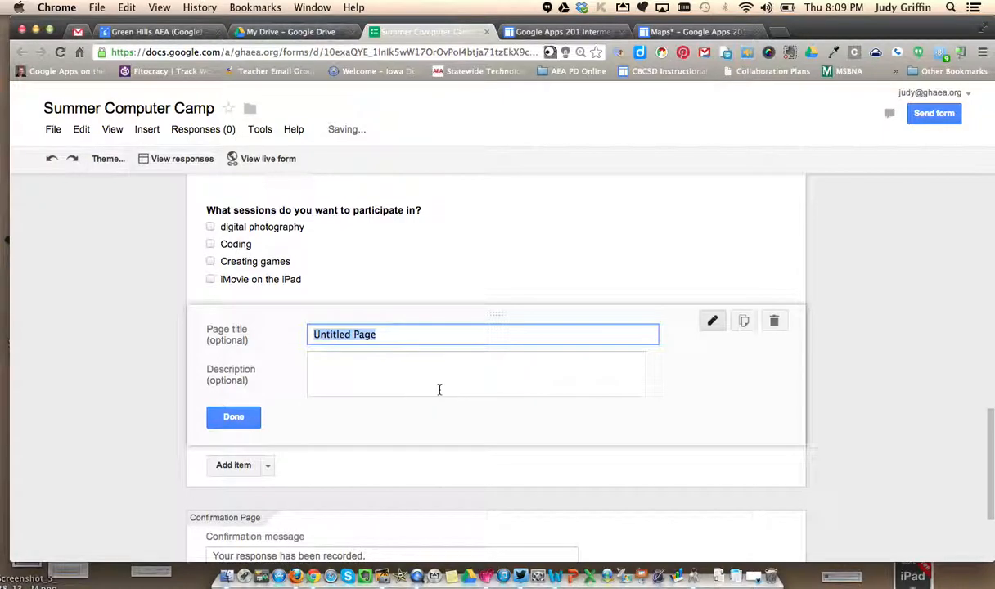
type("9-12")
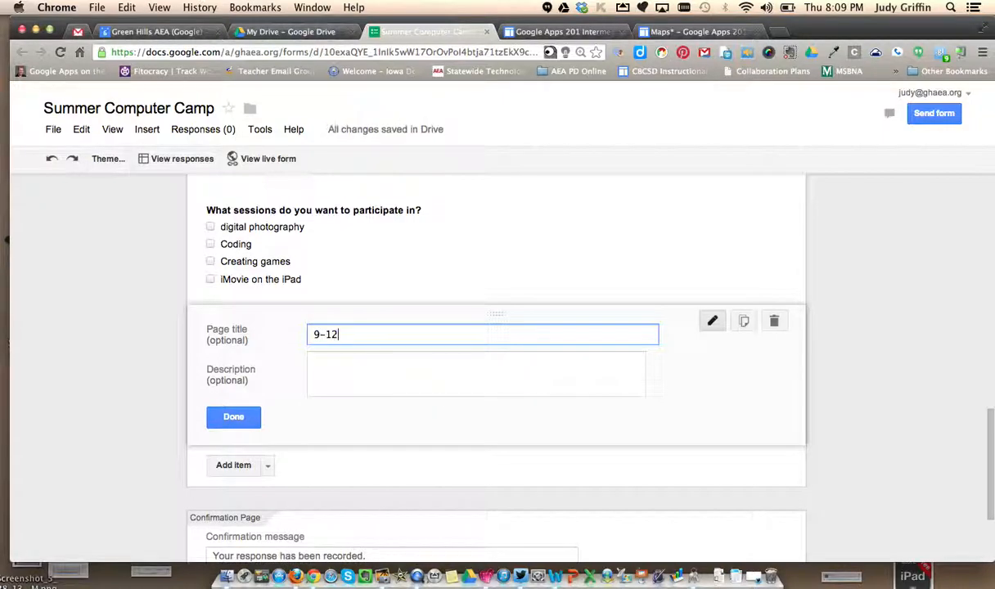
type(" Graders")
left_click(233, 416)
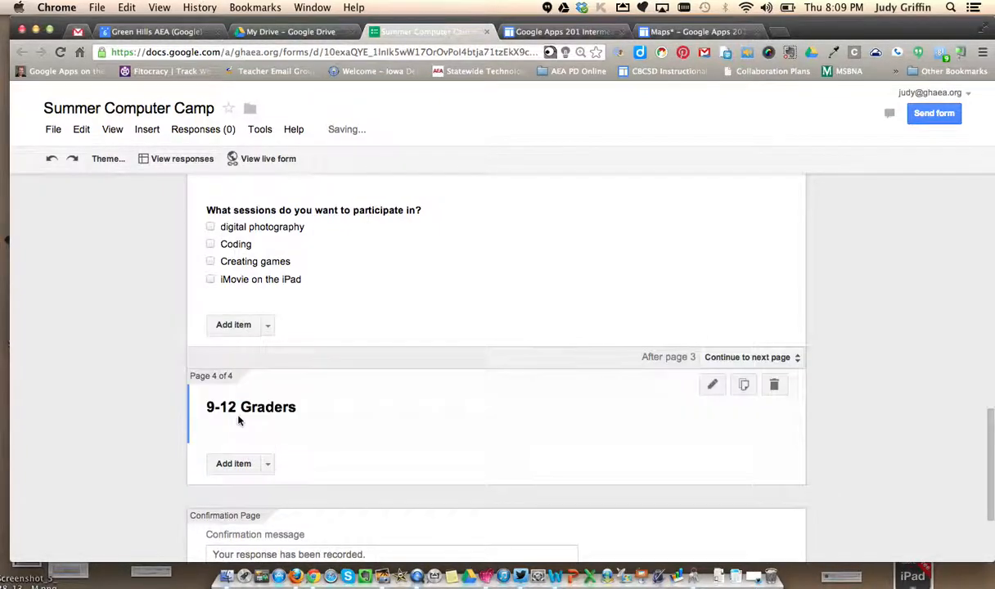
- Add a checkboxes question titled "What sessions would you like to participate in?" to the 9-12 Graders page
left_click(267, 456)
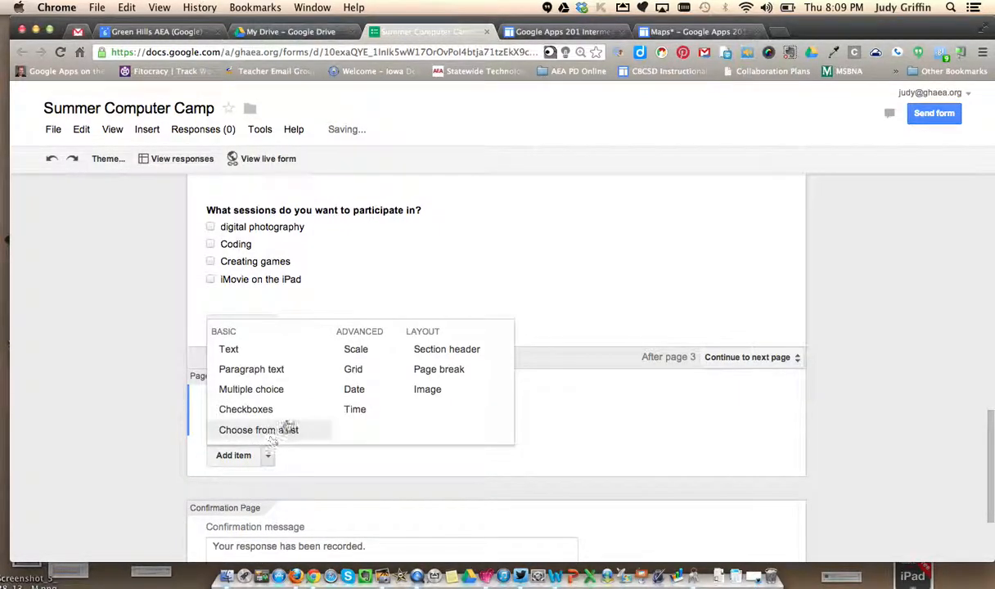
left_click(245, 409)
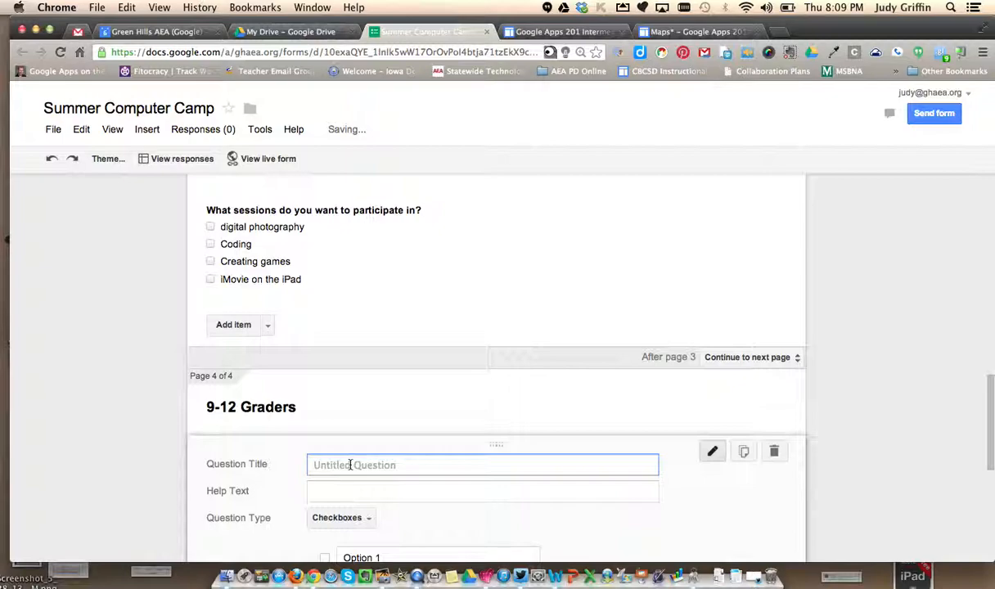
type("What sessions ")
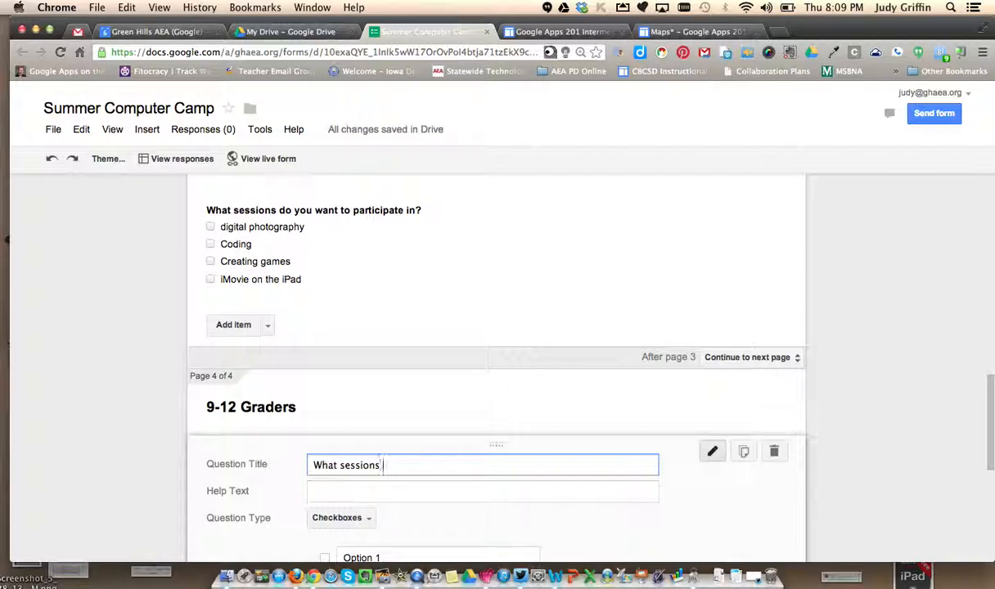
type("would you like")
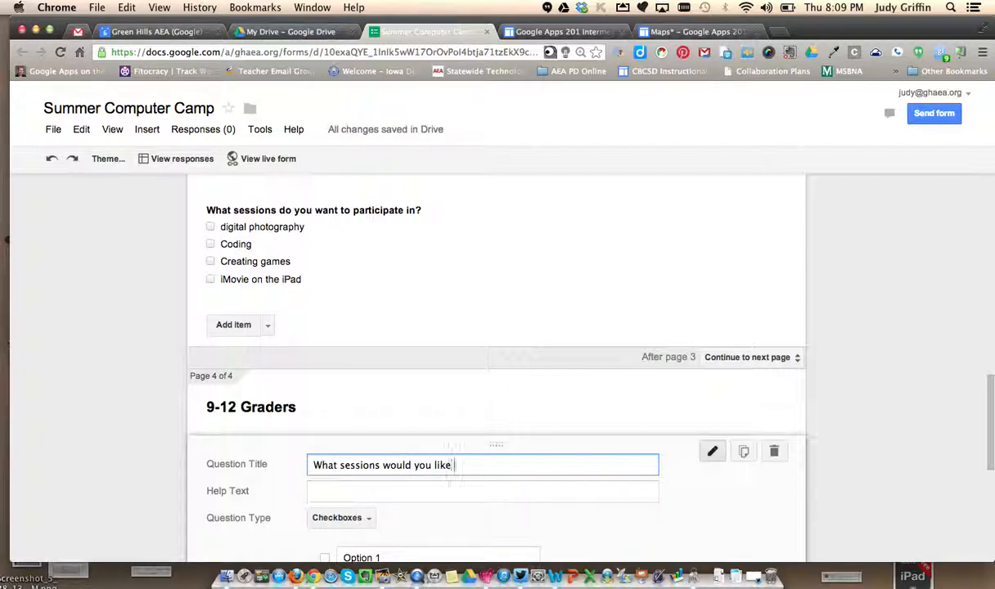
type(" to participate in?")
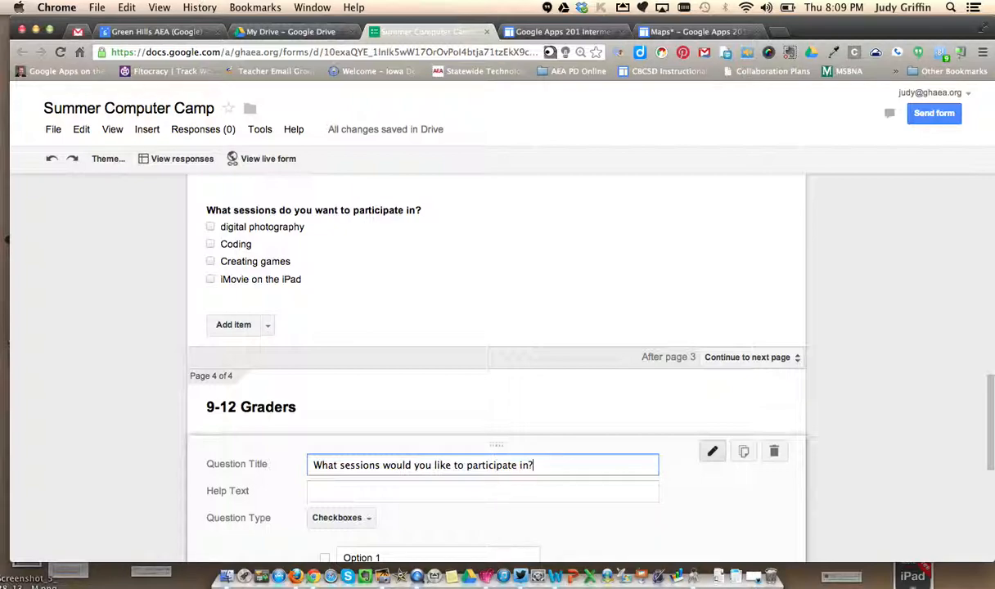
- Enter Gaming, Scripting and Coding as the first three options of the 9-12 Graders sessions question
left_click_drag(990, 402, 989, 436)
left_click(410, 413)
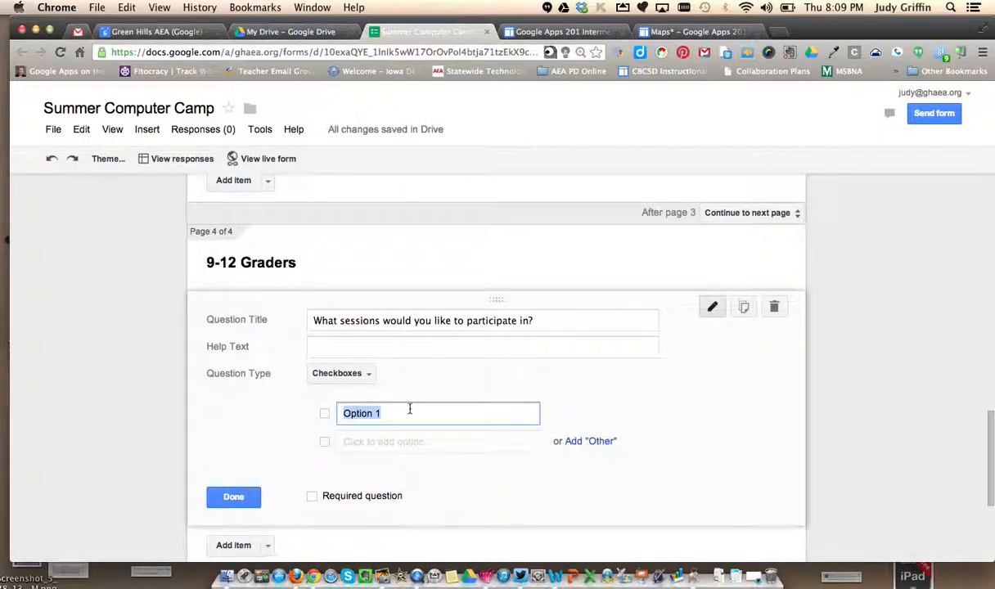
type("Gam")
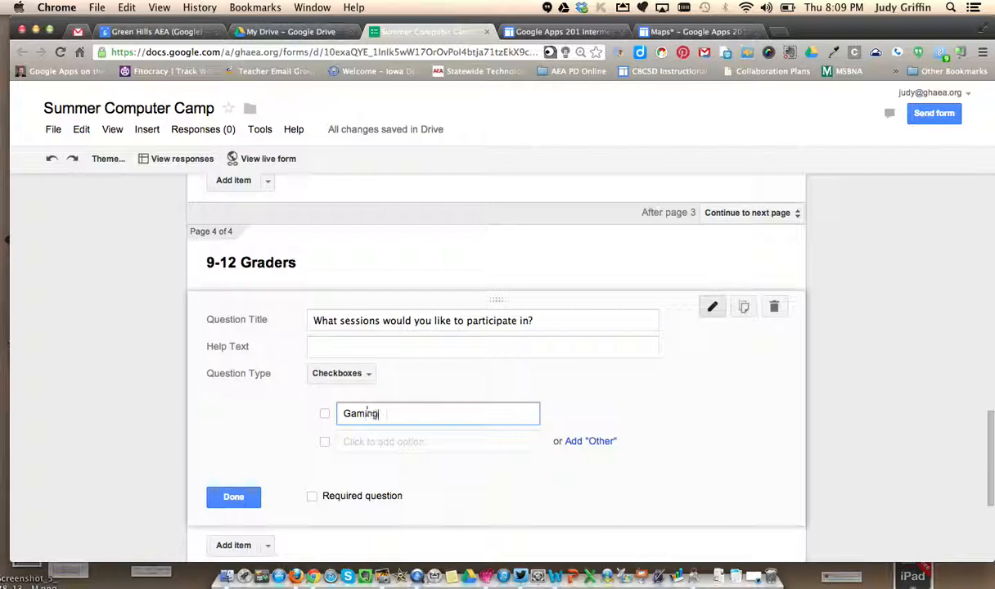
type("ing")
key("Return")
type("Scripting")
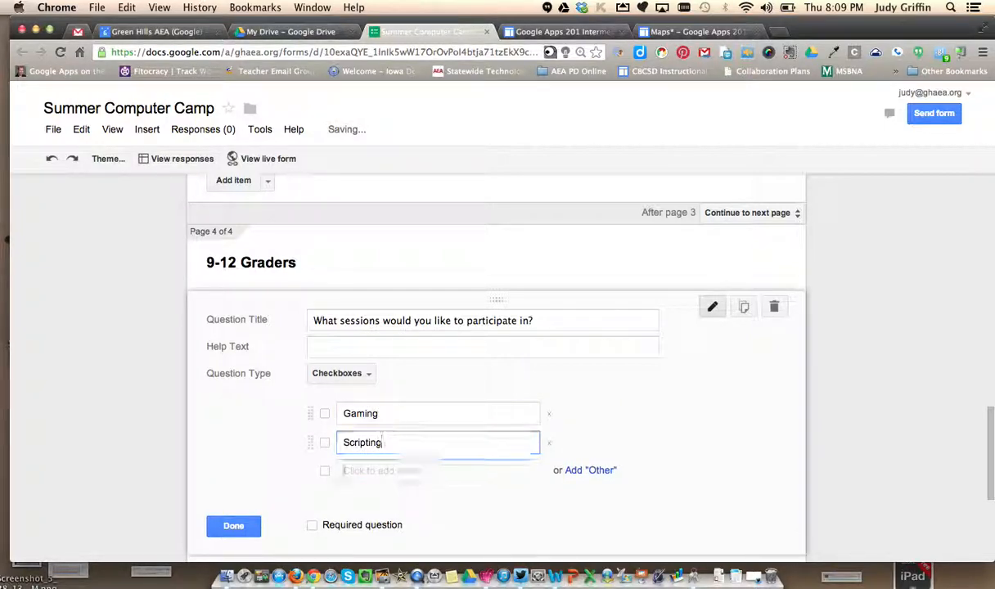
key("Return")
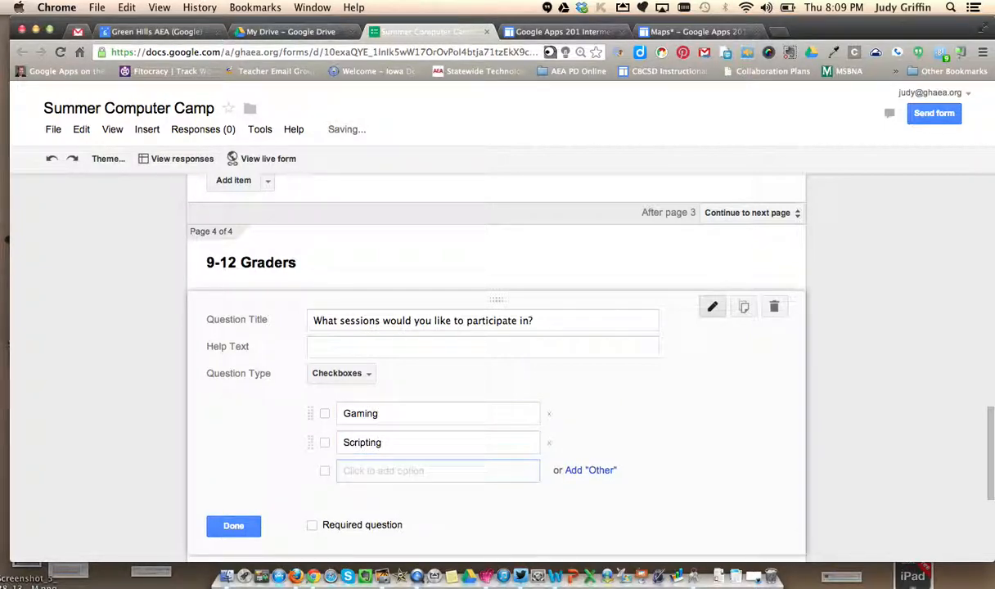
type("Coding")
key("Return")
- Add the options Screencasting and Video Production to the 9-12 Graders sessions question and finish editing it
type("Scraenc")
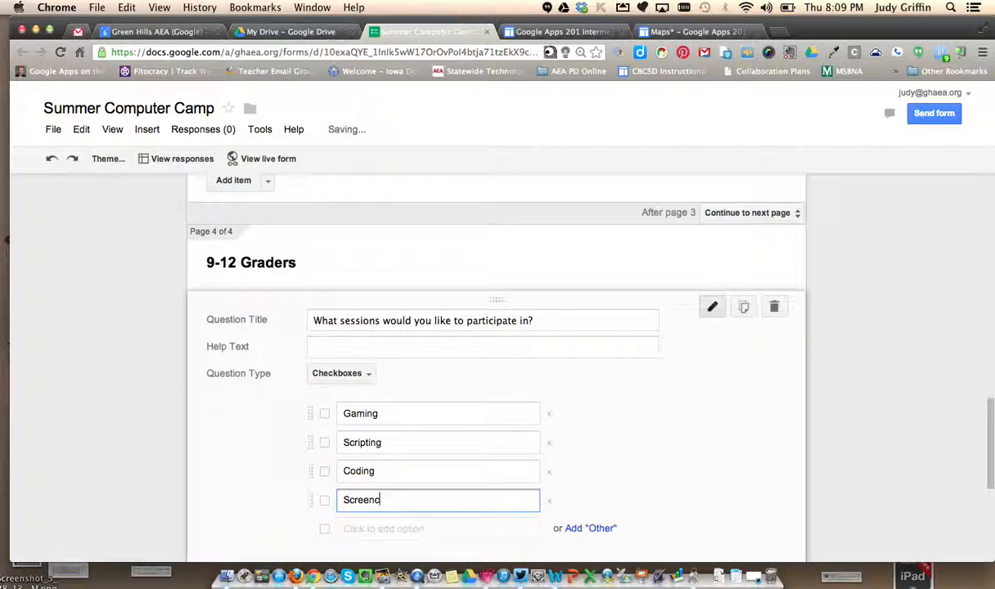
type("astsing")
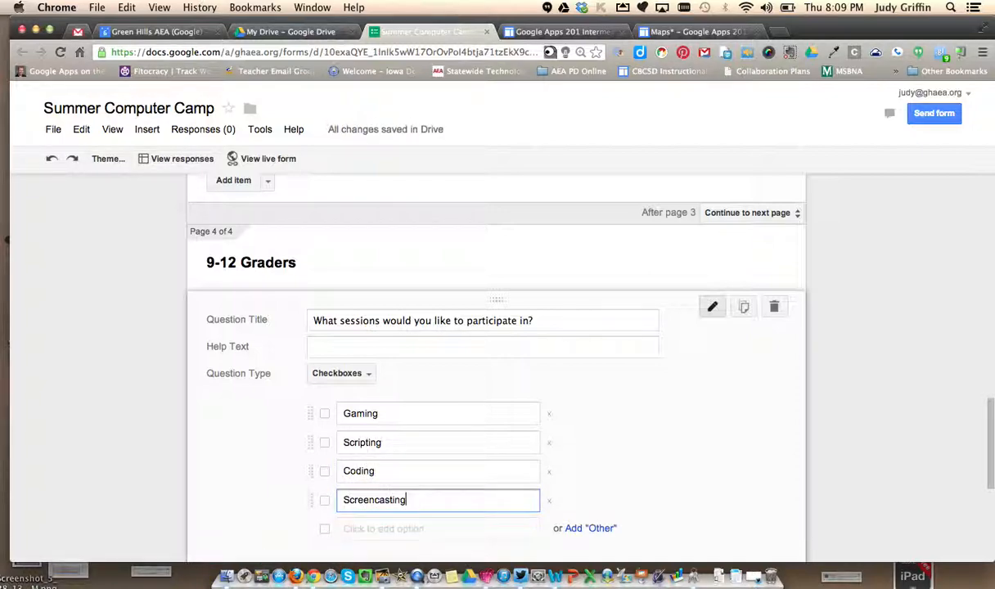
key("Return")
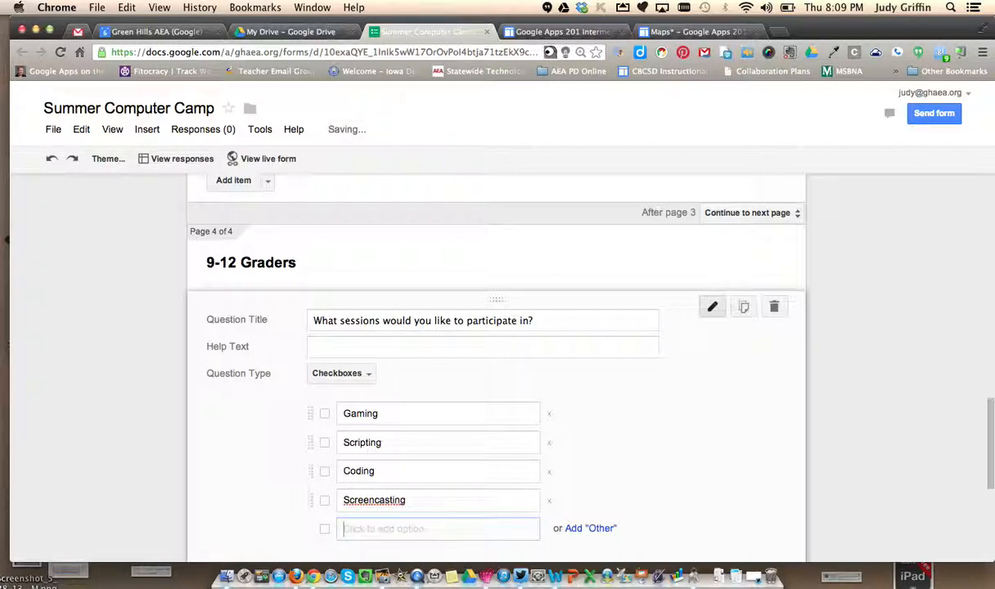
type("Video Pro")
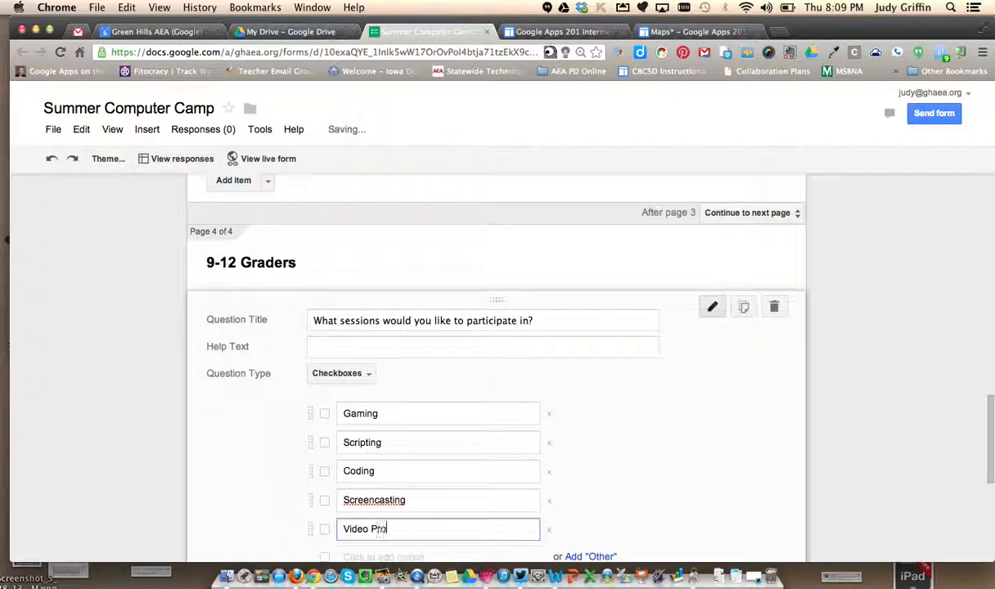
type("duction")
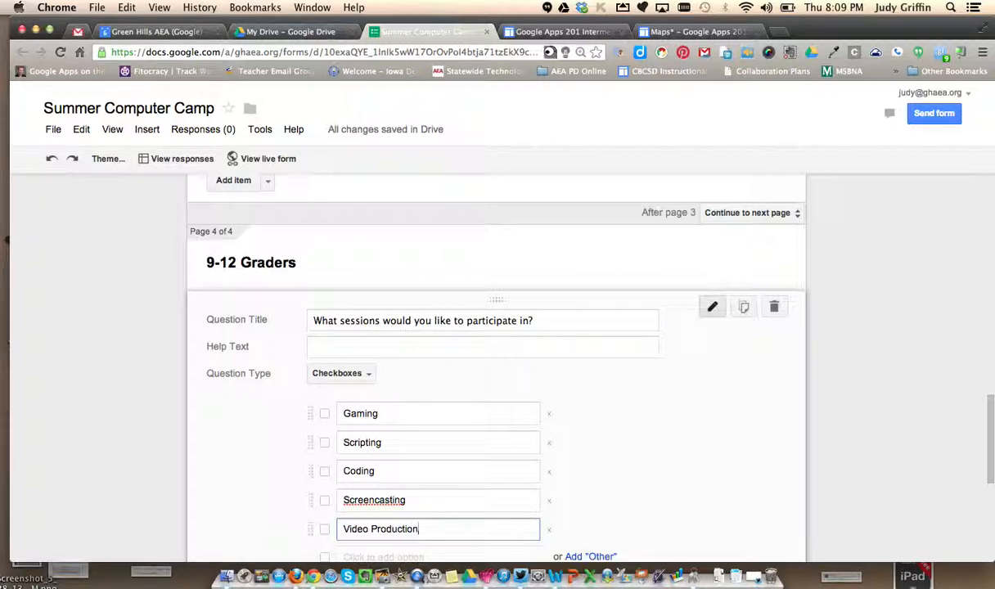
left_click_drag(990, 406, 988, 455)
left_click(216, 396)
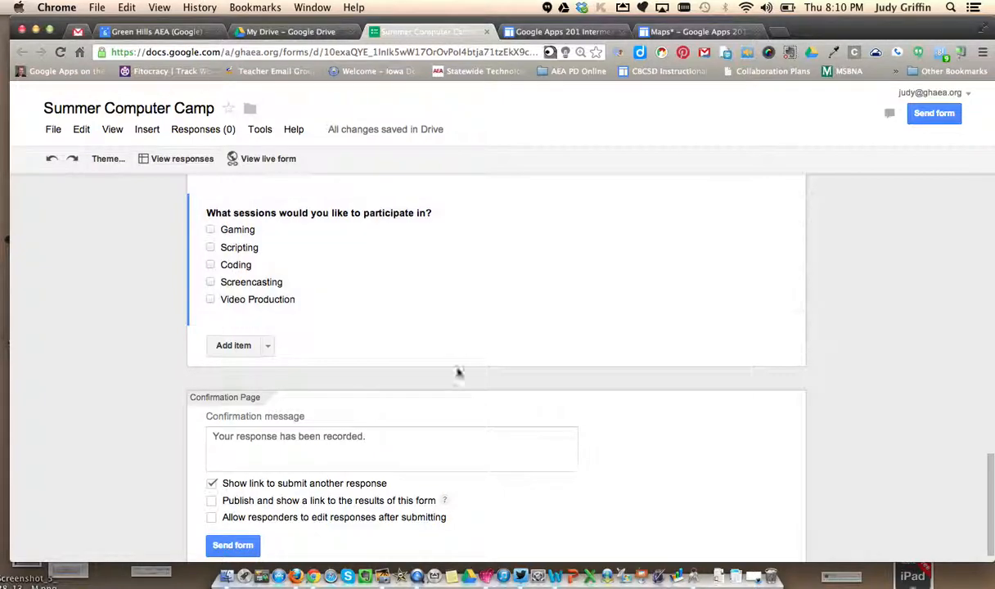
- Replace the confirmation message with "Thanks! If you have signed up for camp, you will be getting more information soon." and disable the link to submit another response
left_click(383, 436)
left_click_drag(383, 435, 202, 438)
type("T")
type("han")
type("Gre")
type("Thanks! If you")
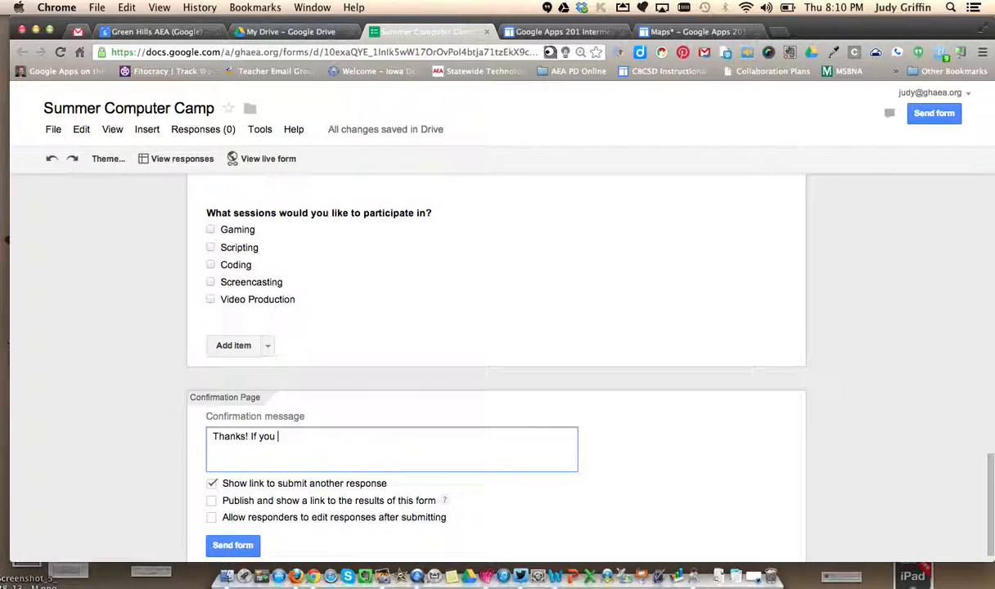
type(" have signed up for camp,")
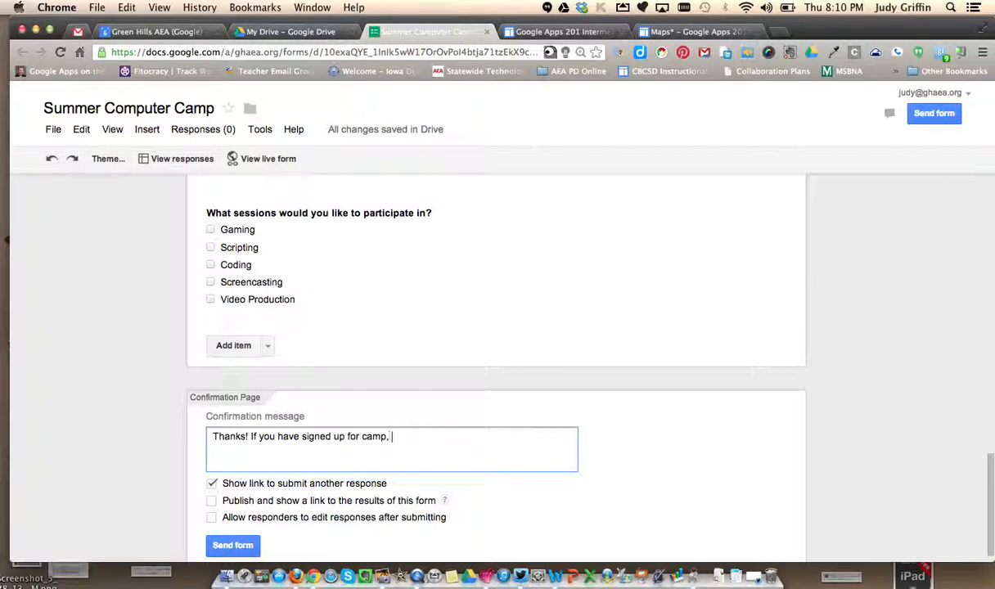
type(" you will be getting")
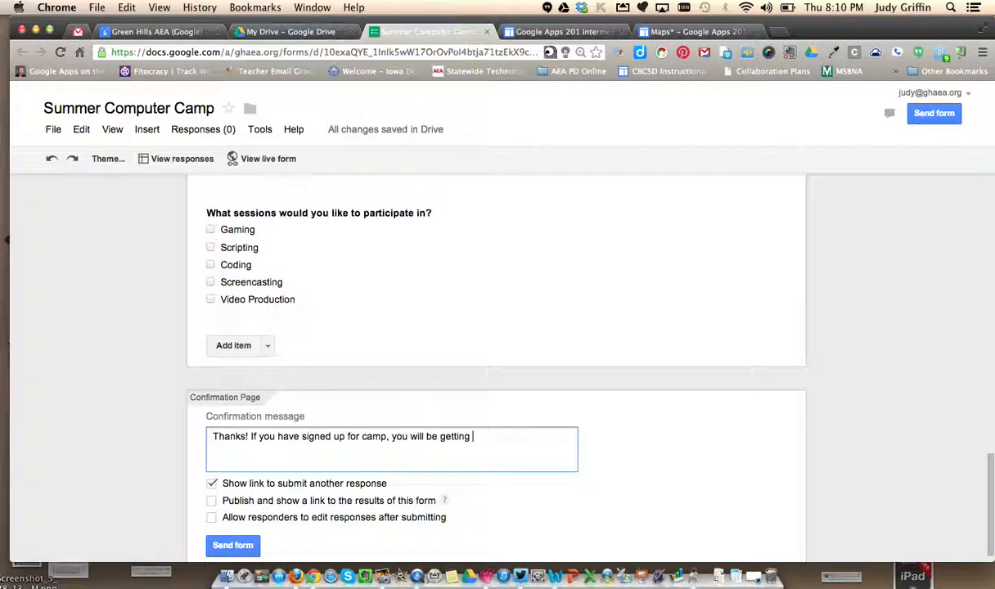
type(" more information s")
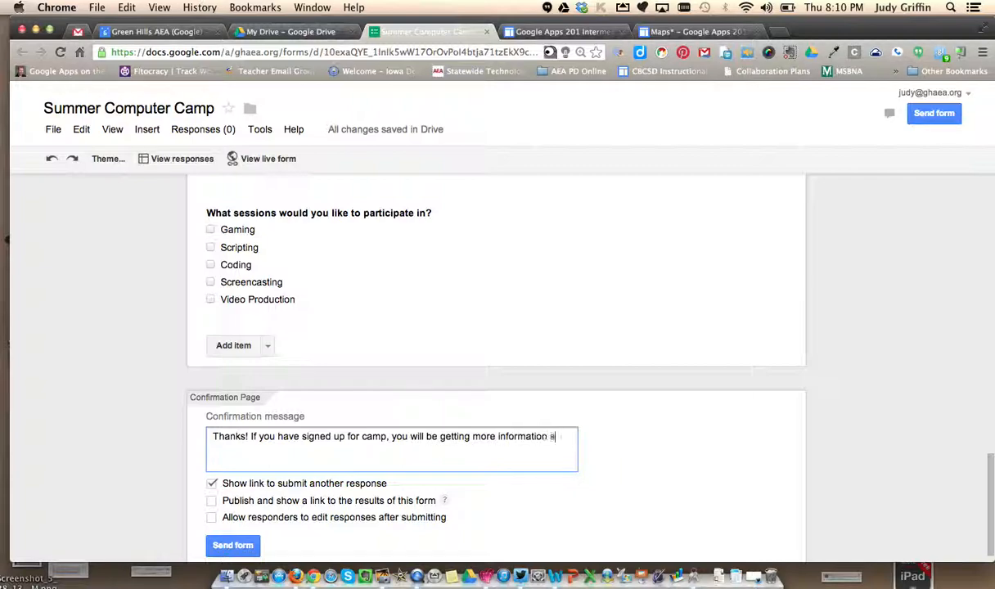
type("oon.")
left_click(211, 484)
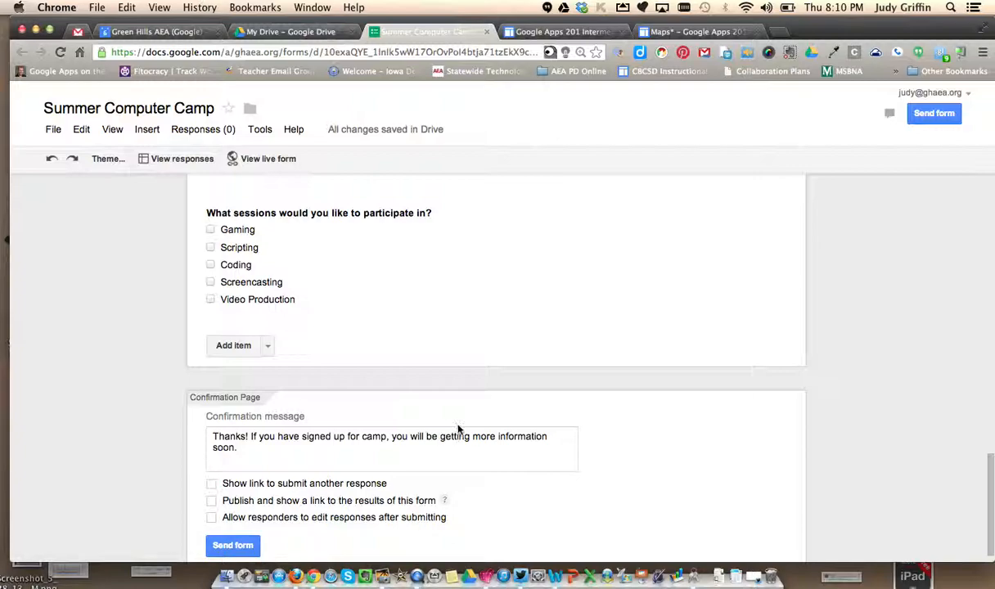
- Add a page break titled "Yes!" after the attendance and grade questions and place the grade question on that new page
left_click_drag(988, 481, 988, 396)
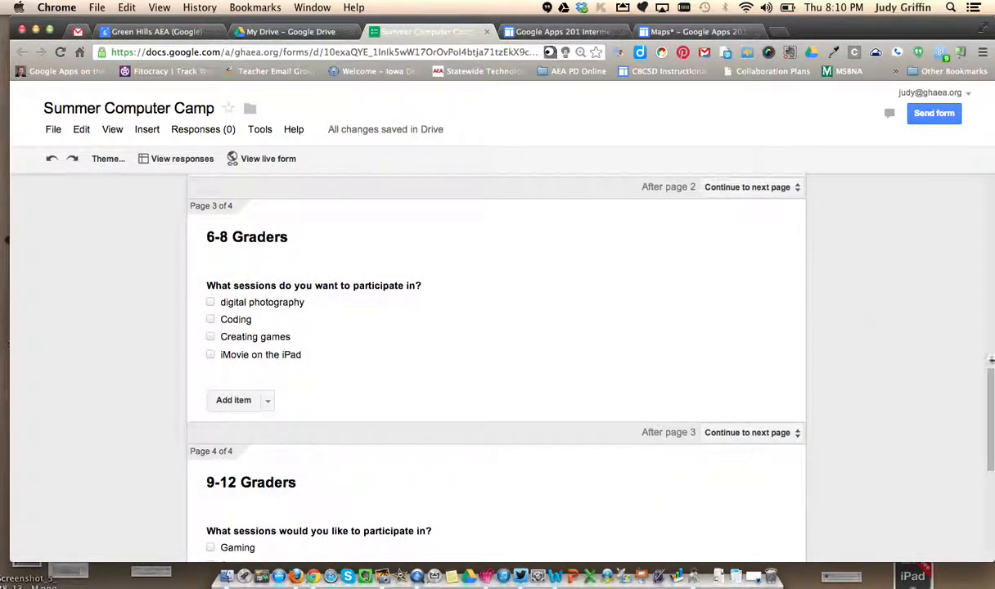
left_click_drag(988, 409, 988, 233)
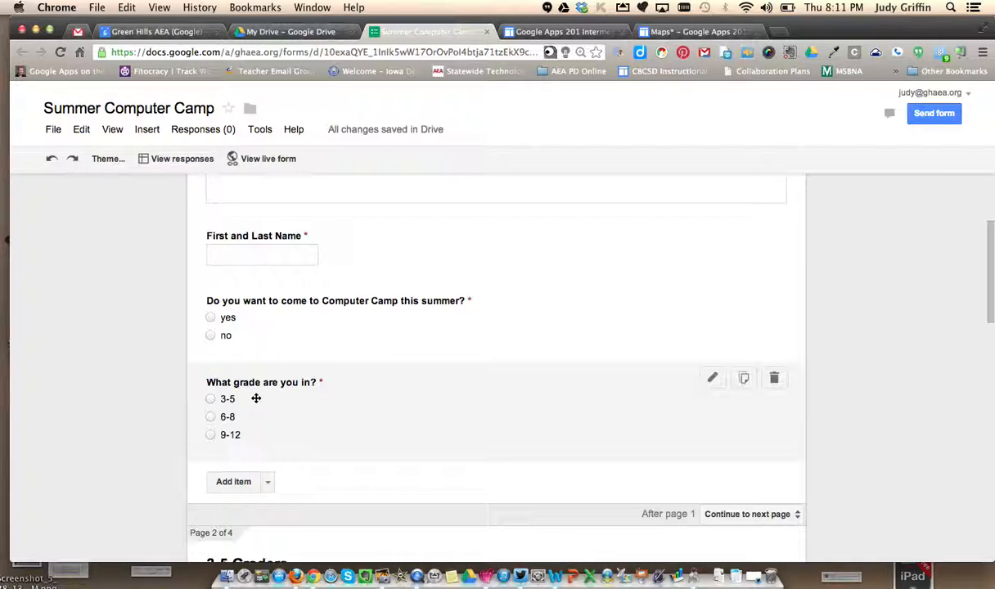
left_click(267, 483)
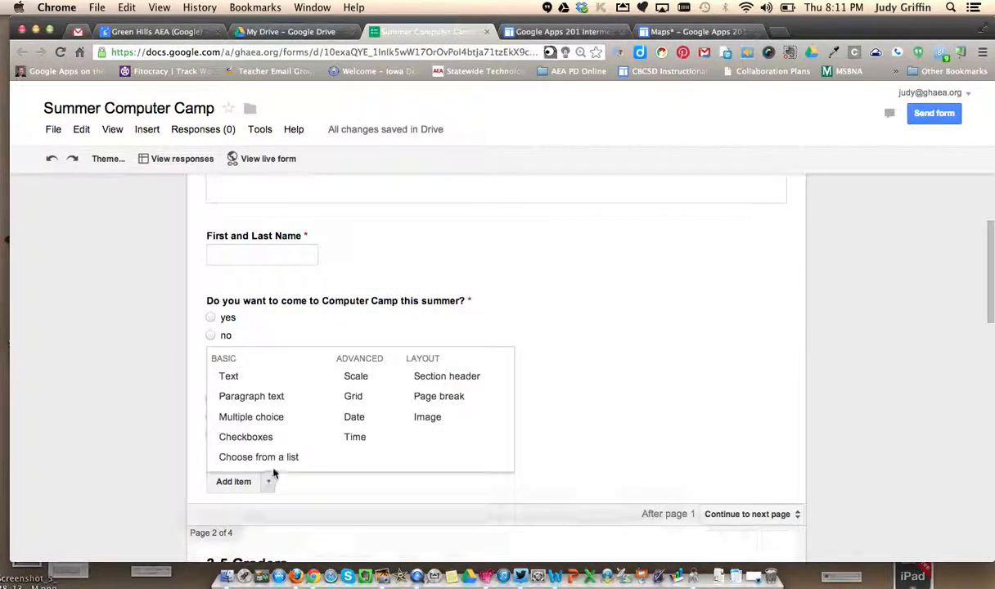
left_click(453, 401)
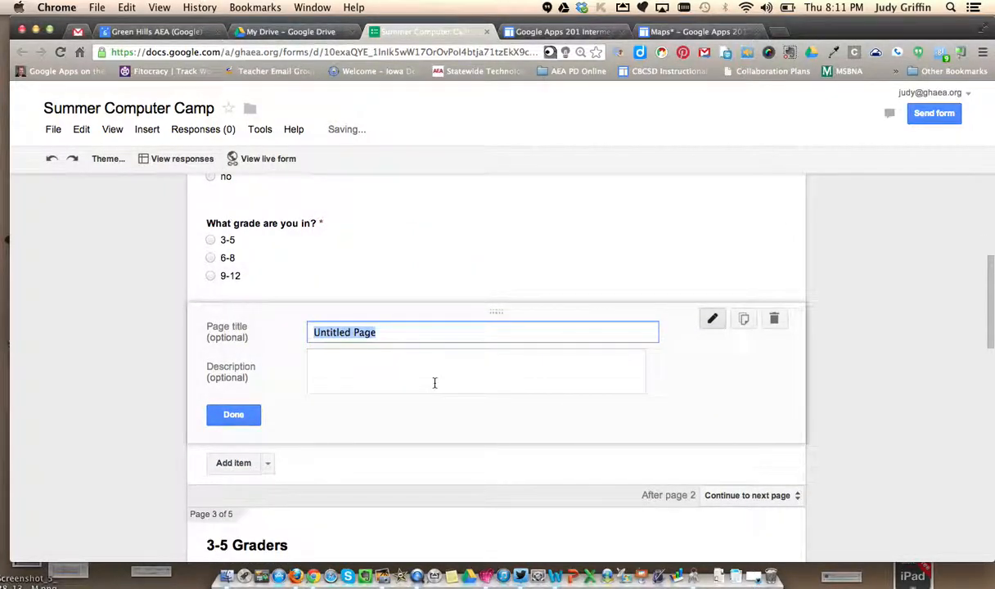
type("Yes!")
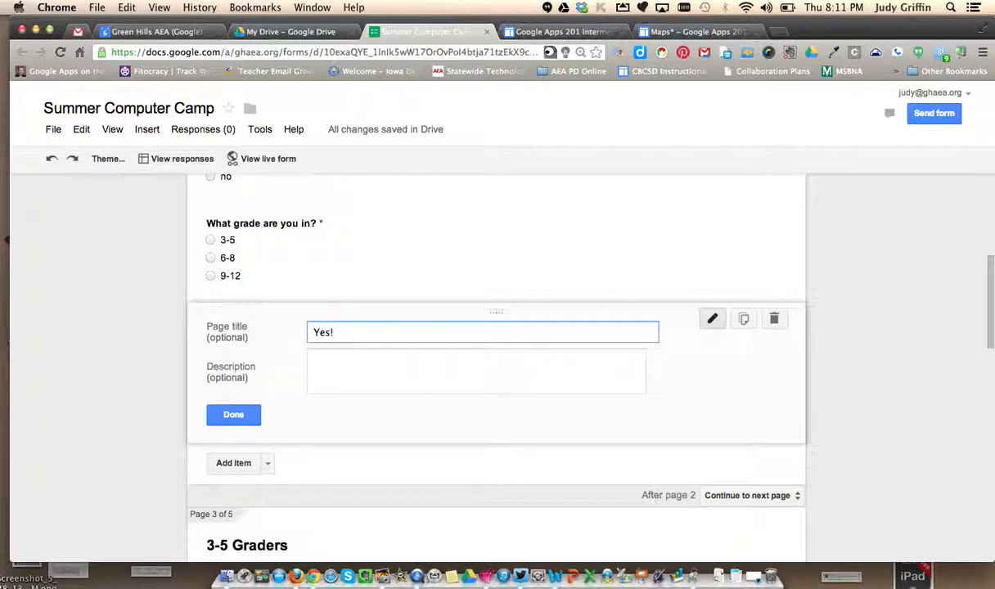
left_click(242, 415)
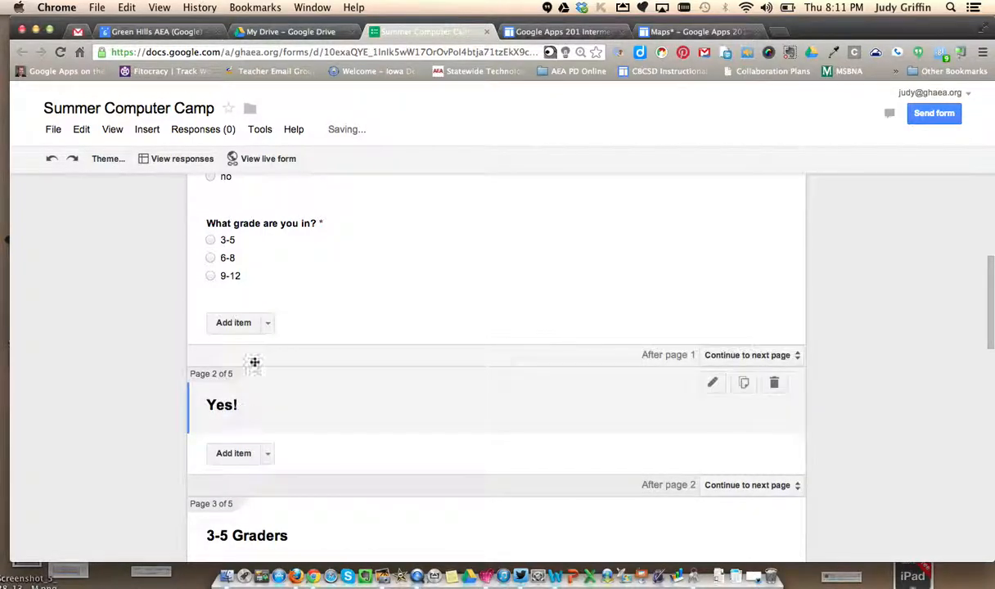
left_click_drag(283, 408, 291, 500)
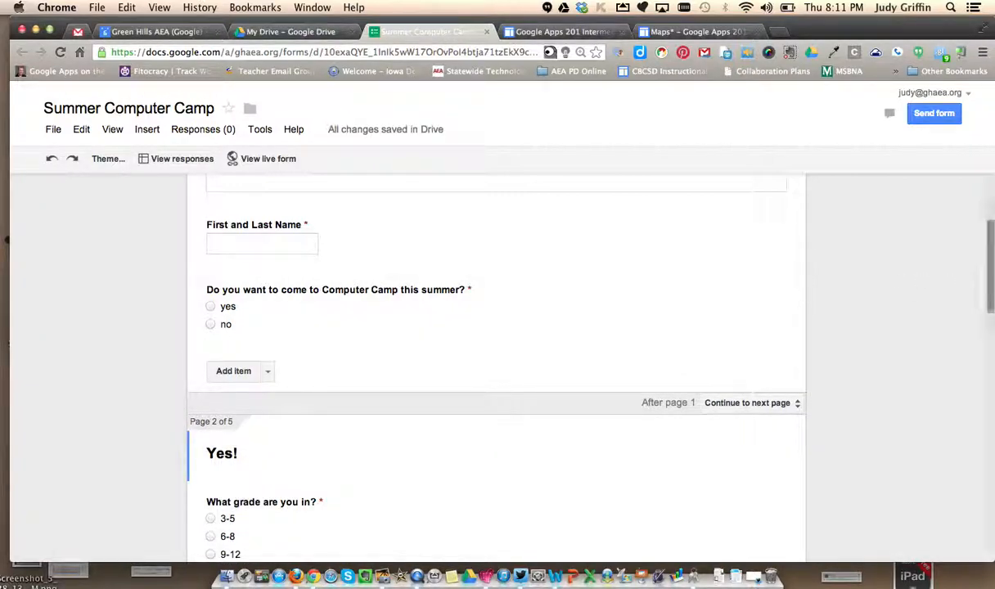
- Enable going to a page based on the answer for the grade question and send 3-5 to page 3 (3-5 Graders)
mouse_move(987, 267)
left_mouse_down()
mouse_move(987, 216)
mouse_move(986, 275)
left_mouse_up()
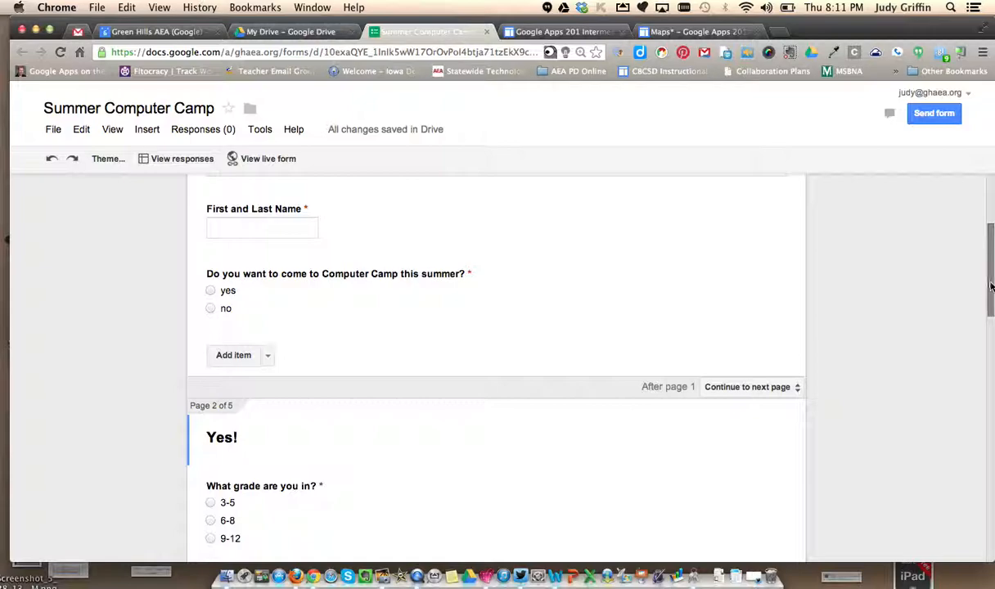
left_click_drag(989, 284, 982, 325)
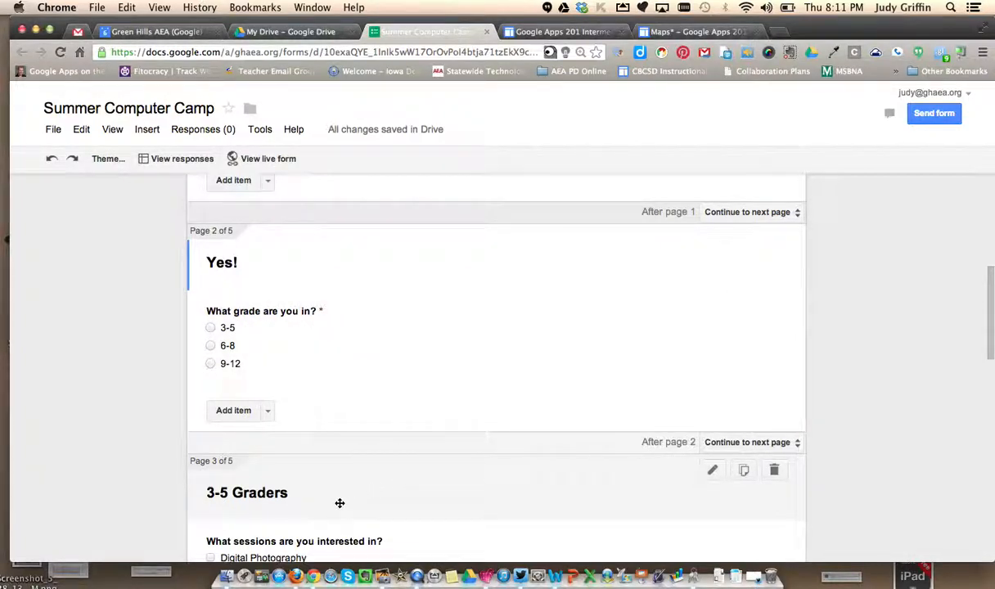
left_click(332, 331)
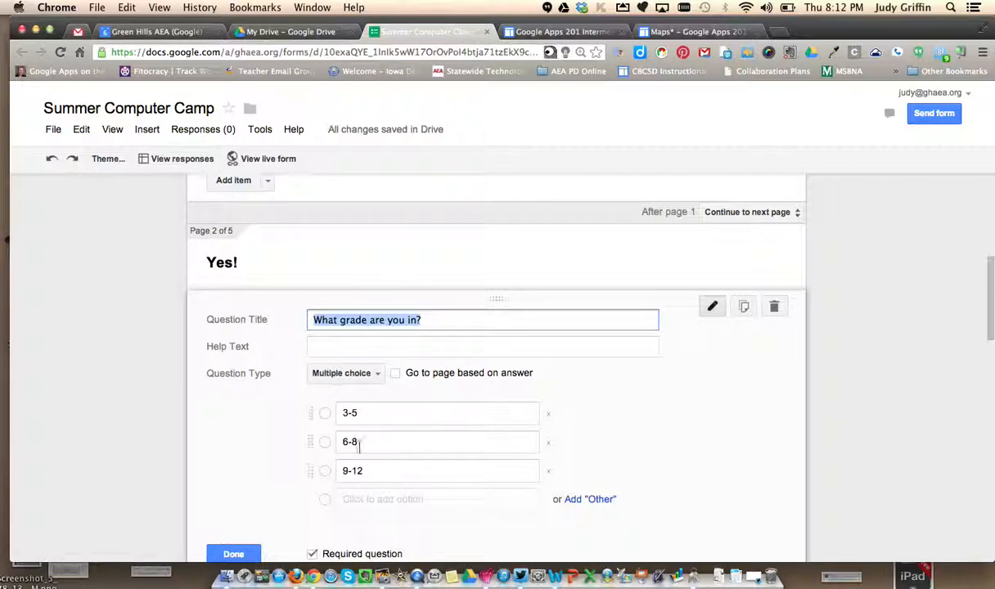
left_click(396, 376)
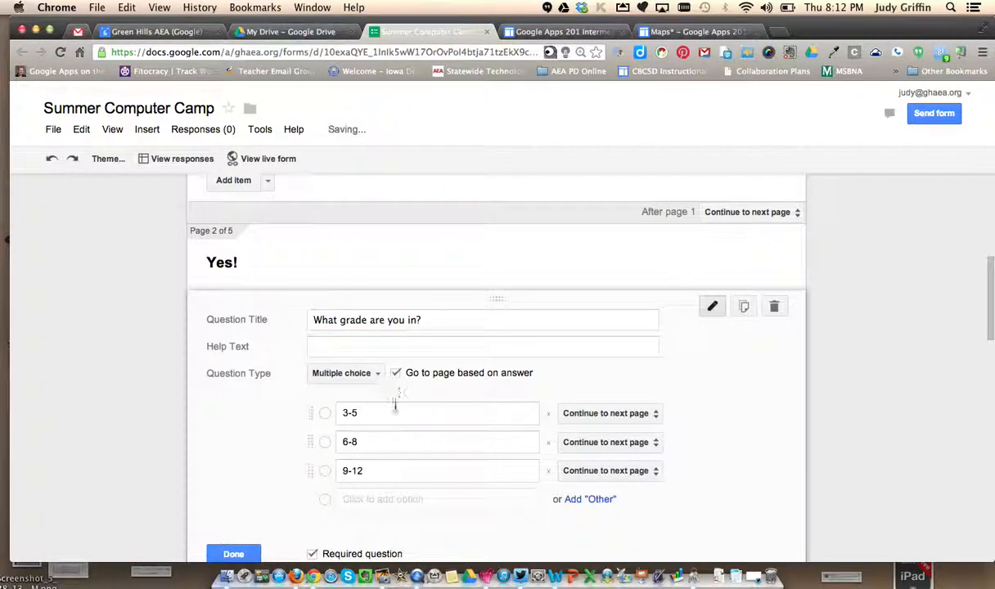
left_click(627, 414)
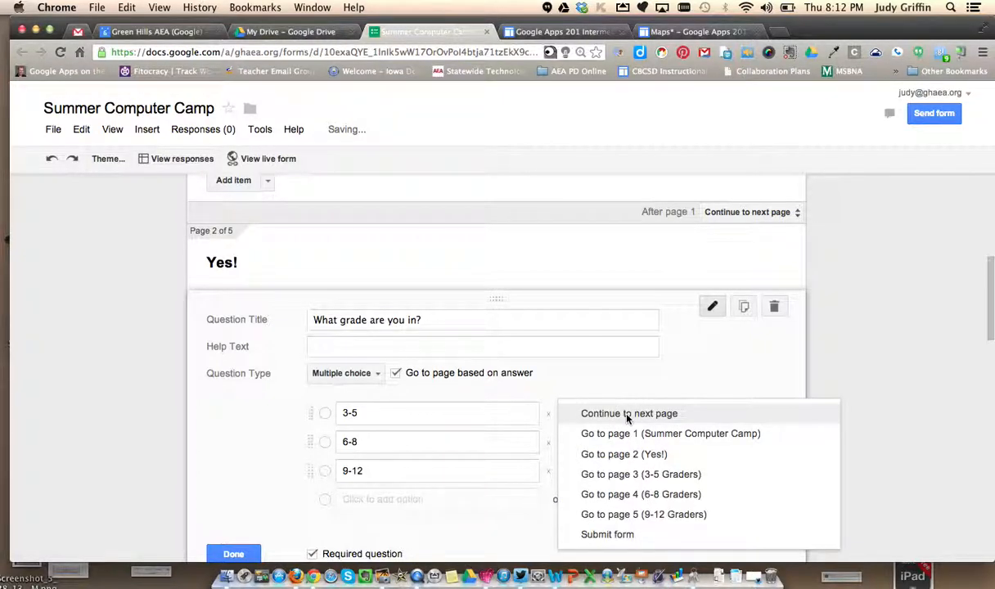
left_click(634, 476)
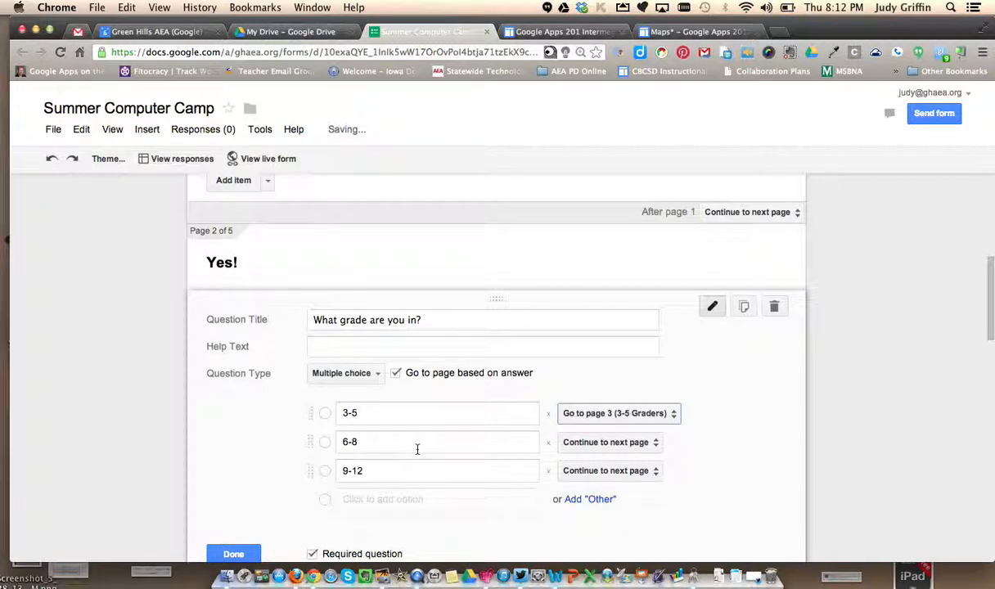
- Send grade answers 6-8 to page 4 (6-8 Graders) and 9-12 to page 5 (9-12 Graders), and make the question optional
left_click(601, 443)
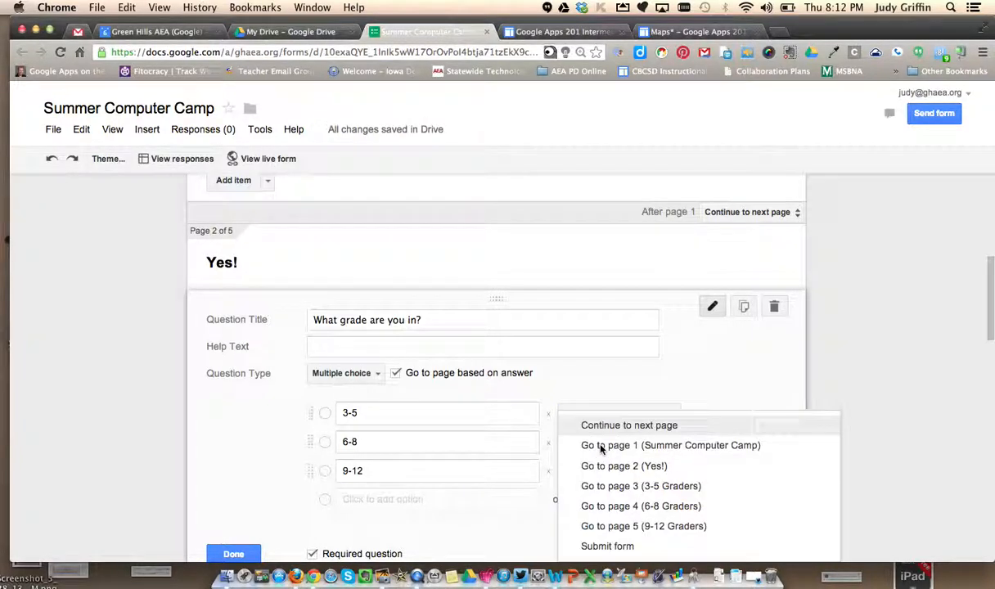
left_click(627, 508)
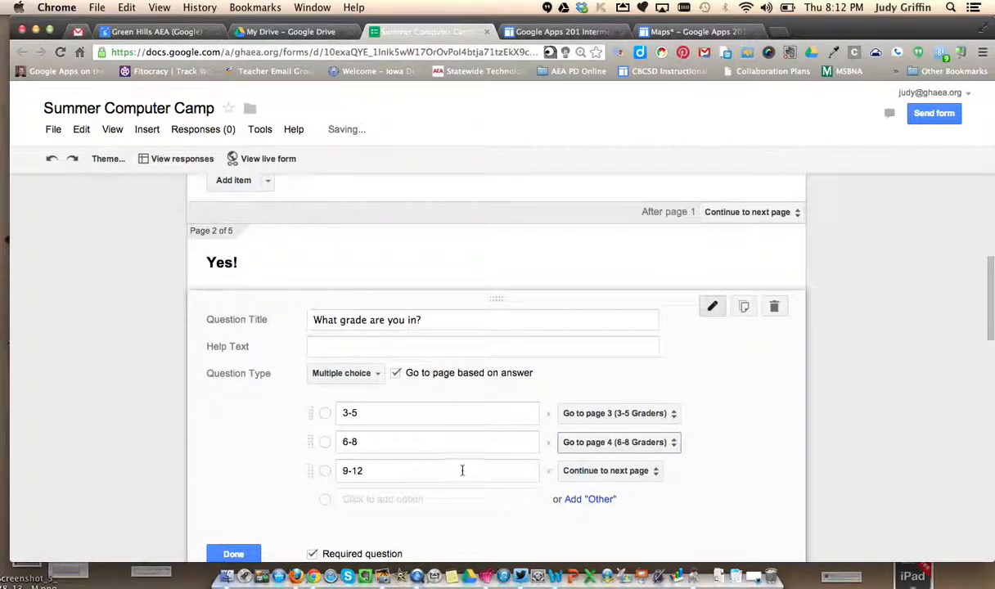
left_click(597, 470)
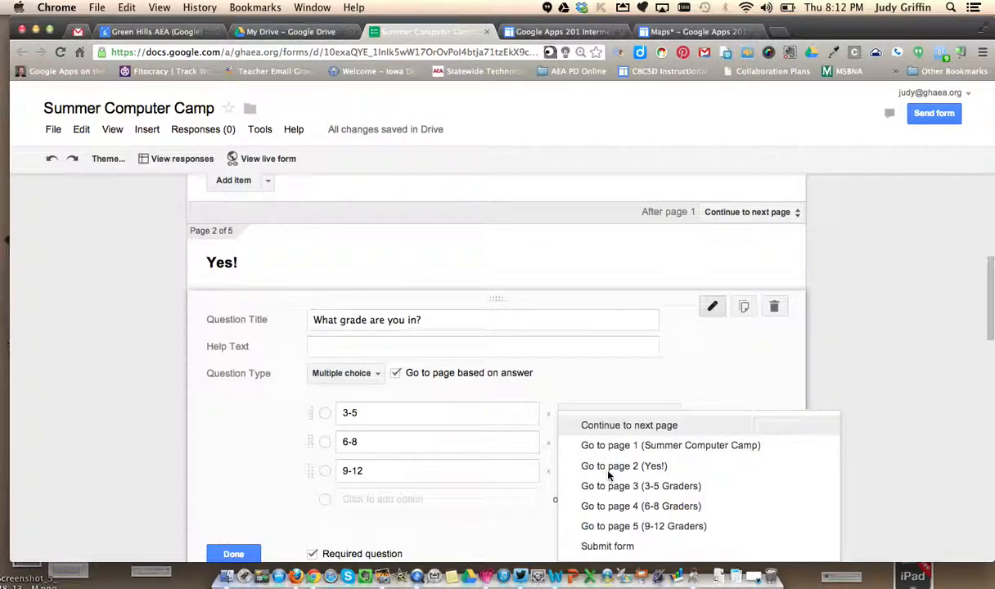
left_click(642, 526)
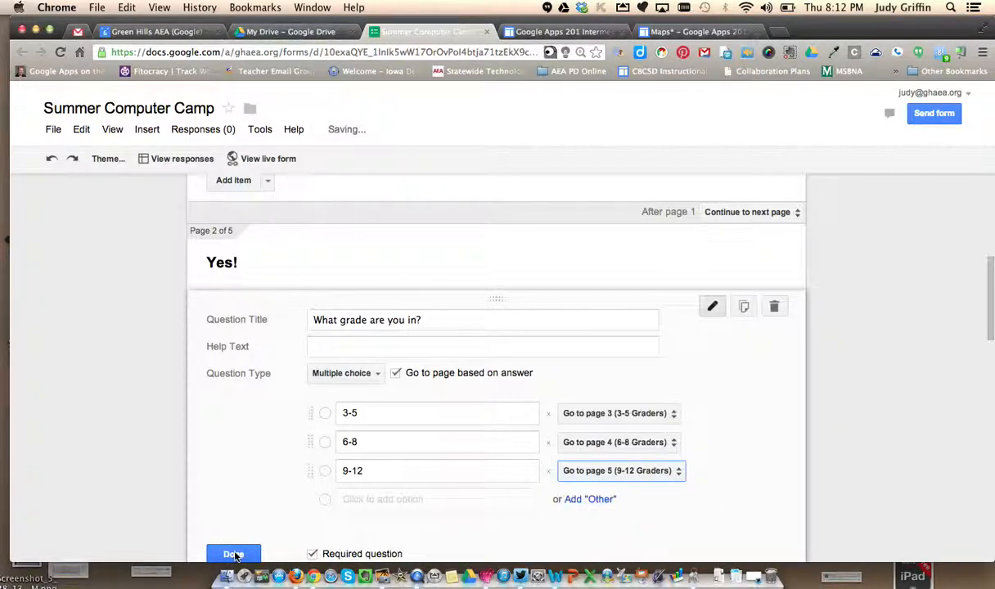
left_click(312, 554)
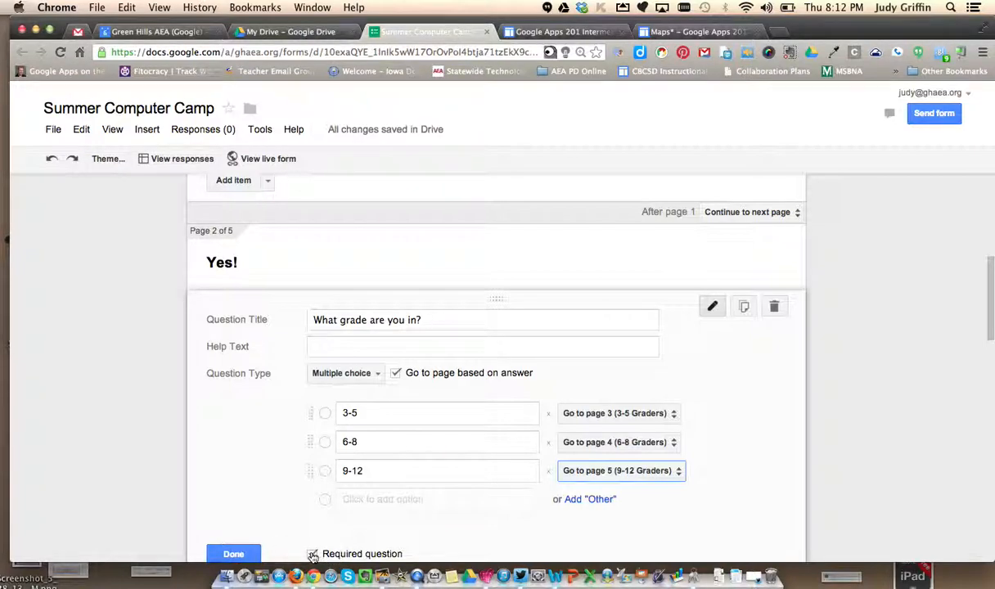
left_click(235, 554)
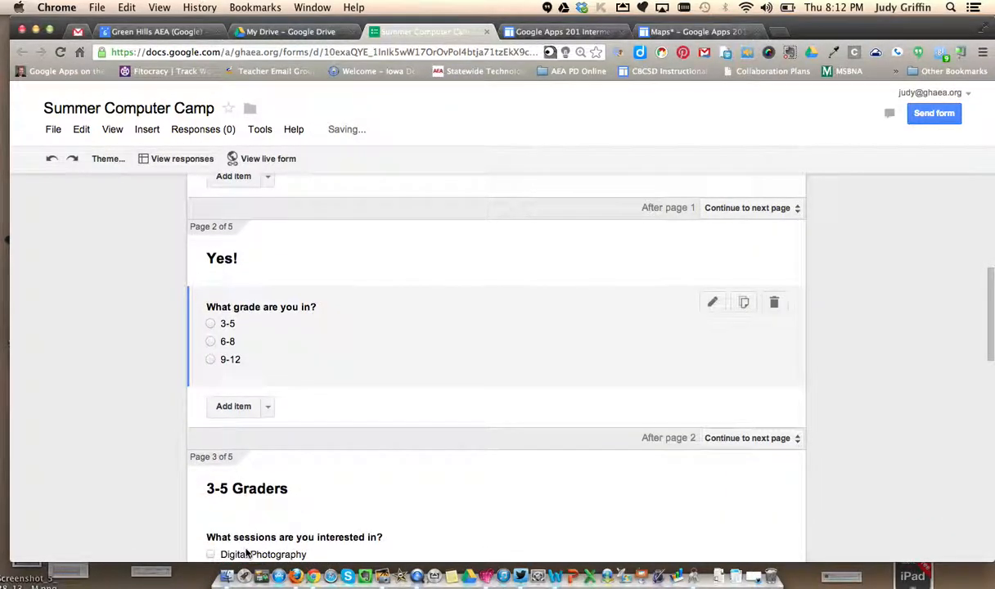
- Make the Computer Camp attendance question branch by answer, sending yes to page 2 (Yes!) and no to Submit form
left_click_drag(988, 314, 988, 267)
mouse_move(423, 322)
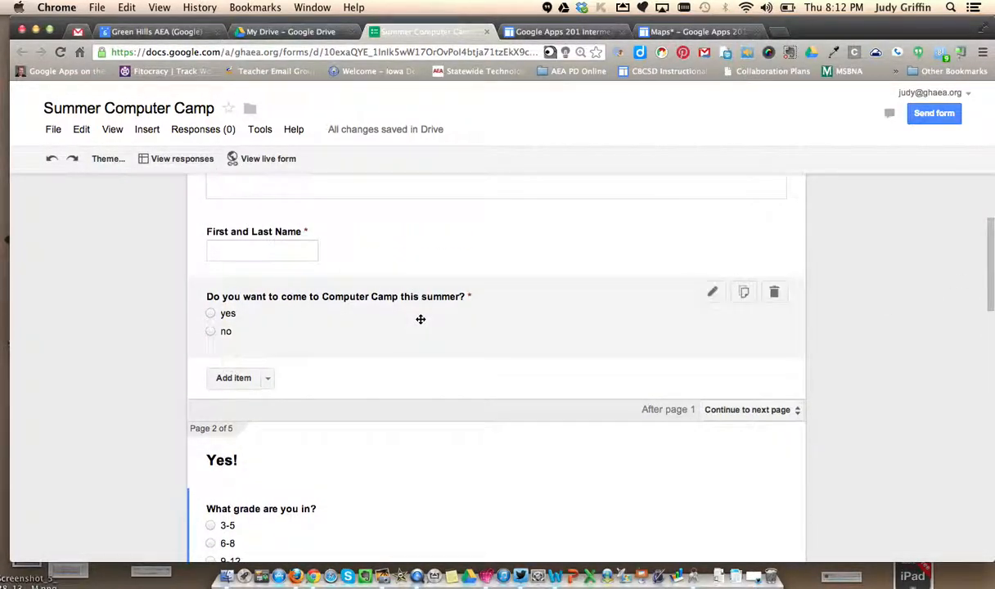
left_click(420, 319)
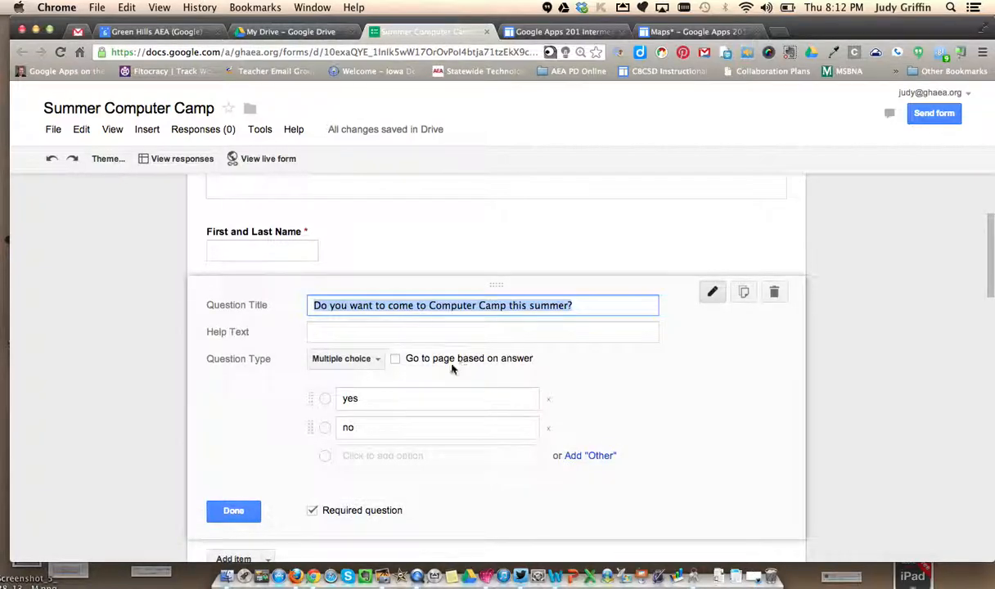
left_click(395, 359)
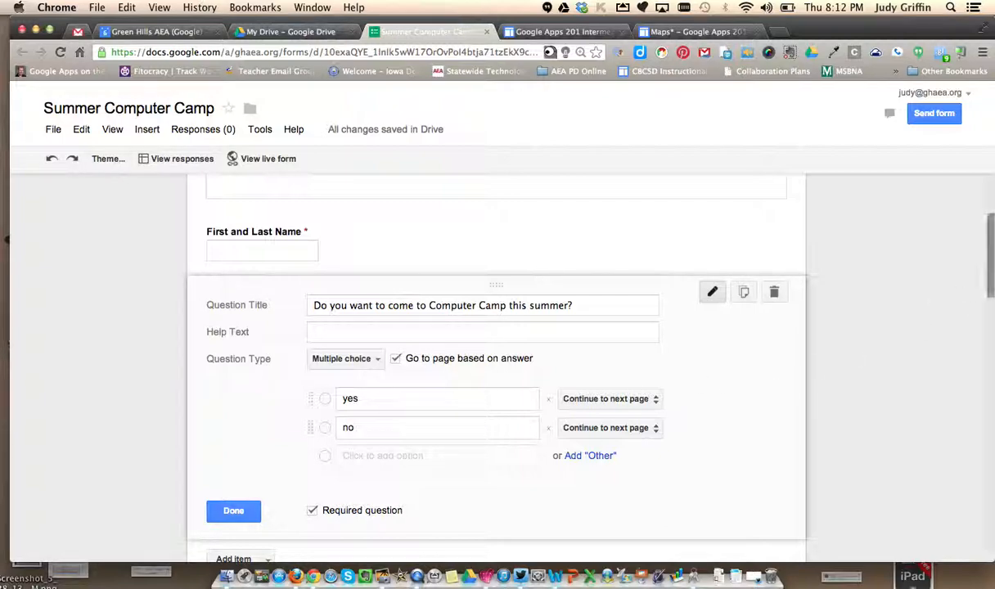
mouse_move(988, 260)
left_mouse_down()
mouse_move(985, 317)
mouse_move(986, 274)
left_mouse_up()
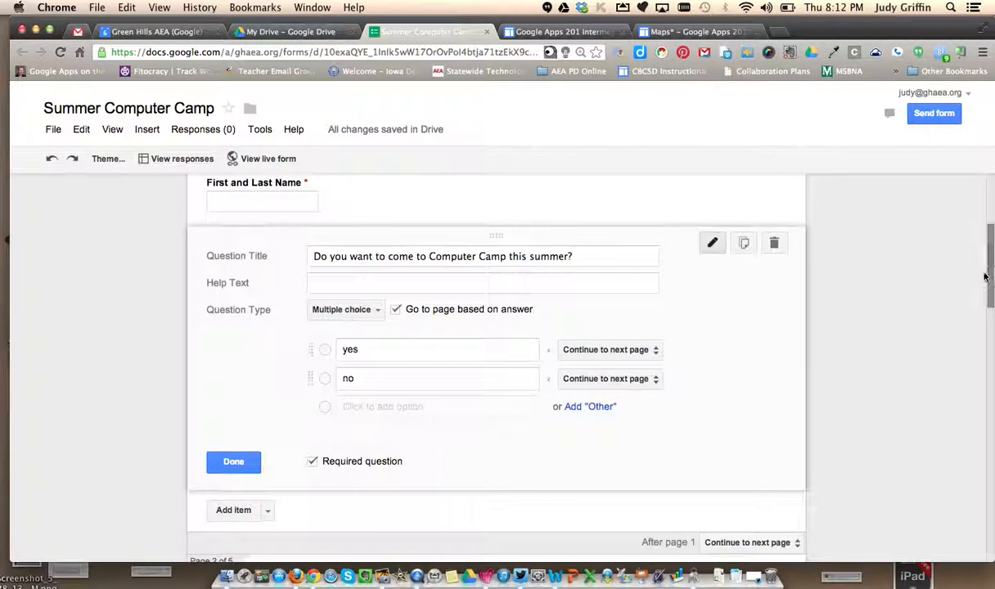
left_click(628, 350)
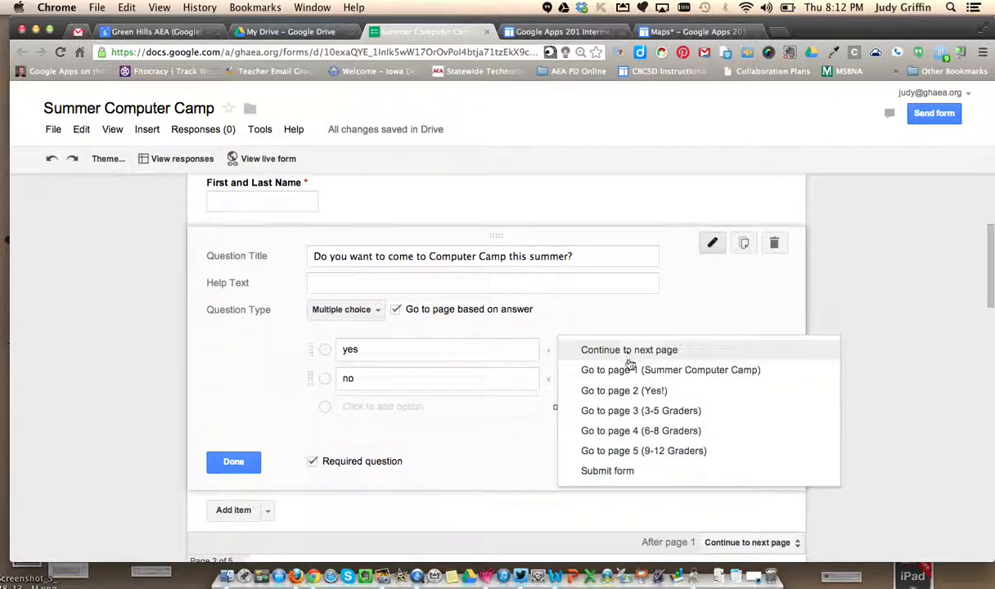
left_click(627, 391)
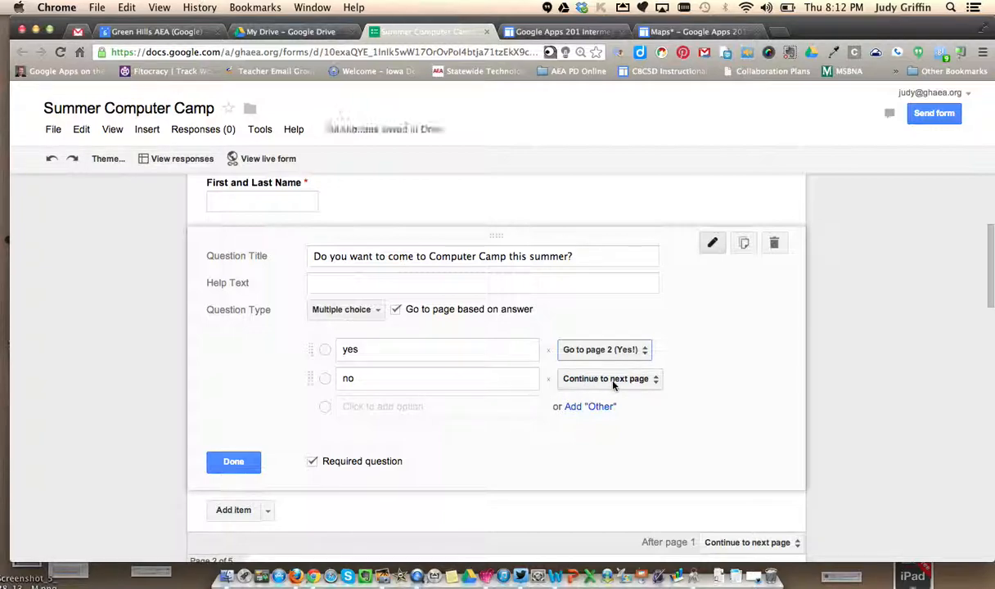
left_click(612, 378)
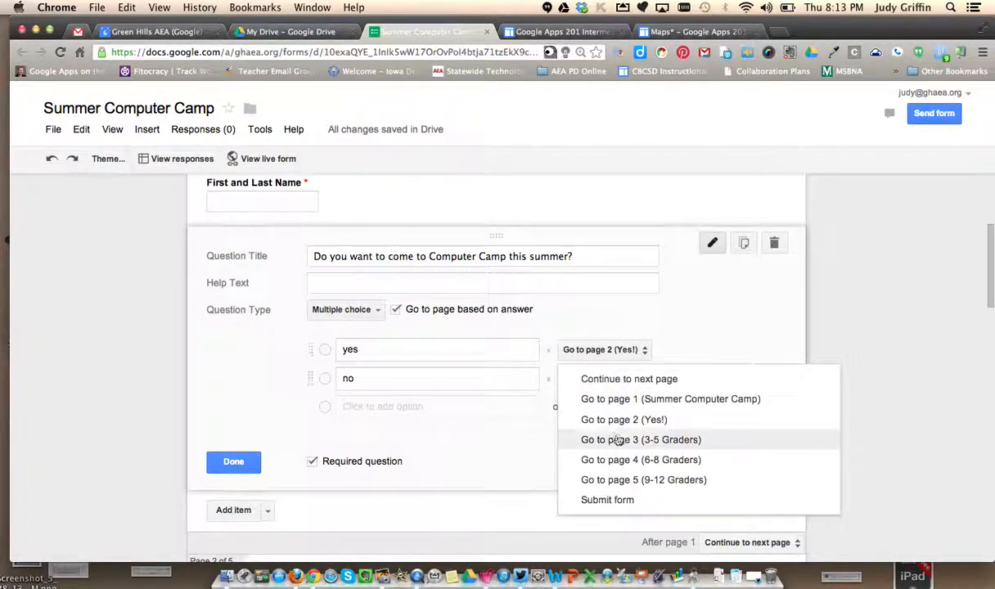
left_click(630, 500)
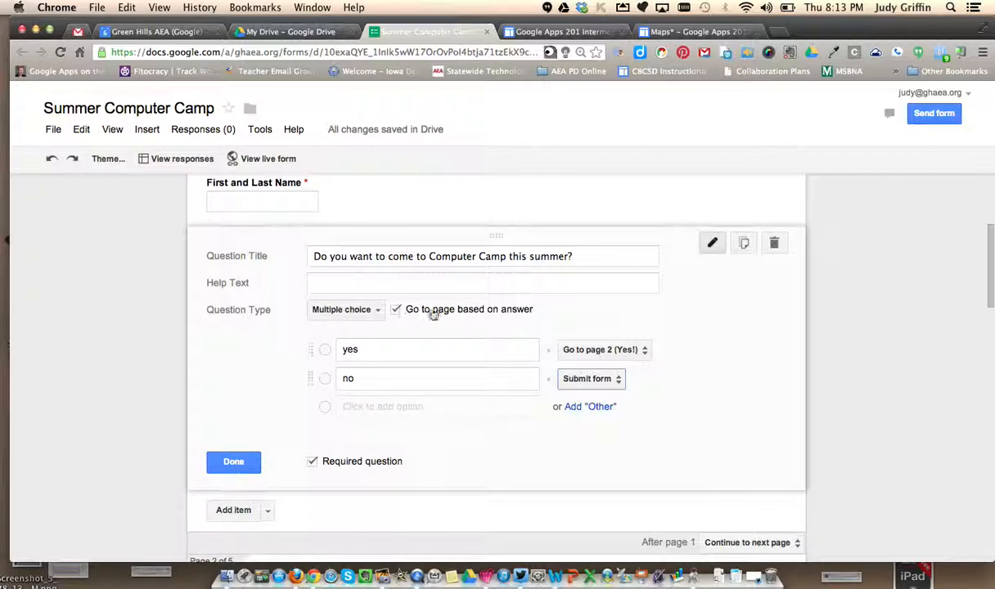
left_click(233, 462)
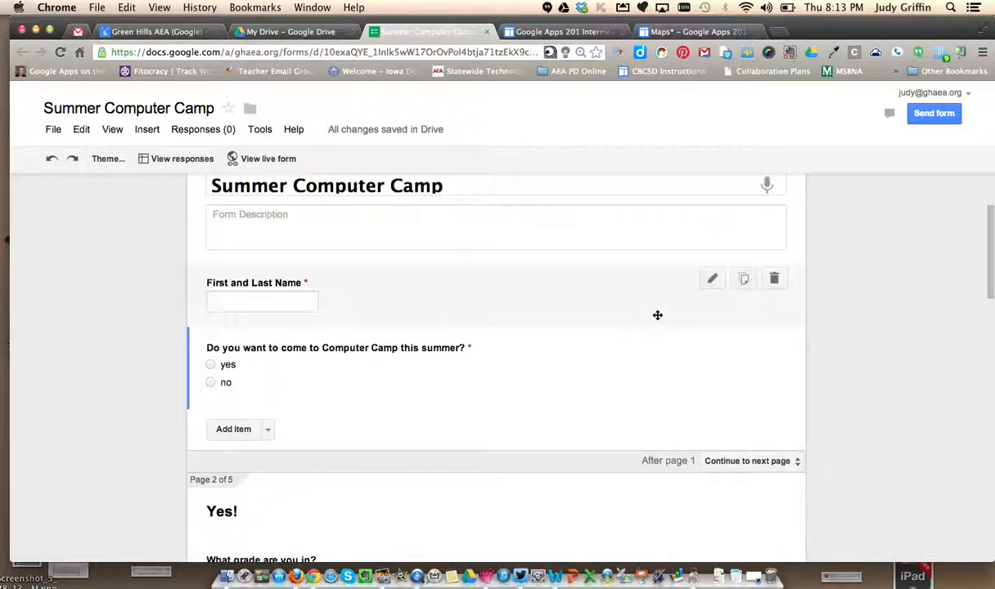
- Open the live version of the Summer Computer Camp form from the form editor
left_click(991, 243)
left_click_drag(990, 310, 980, 201)
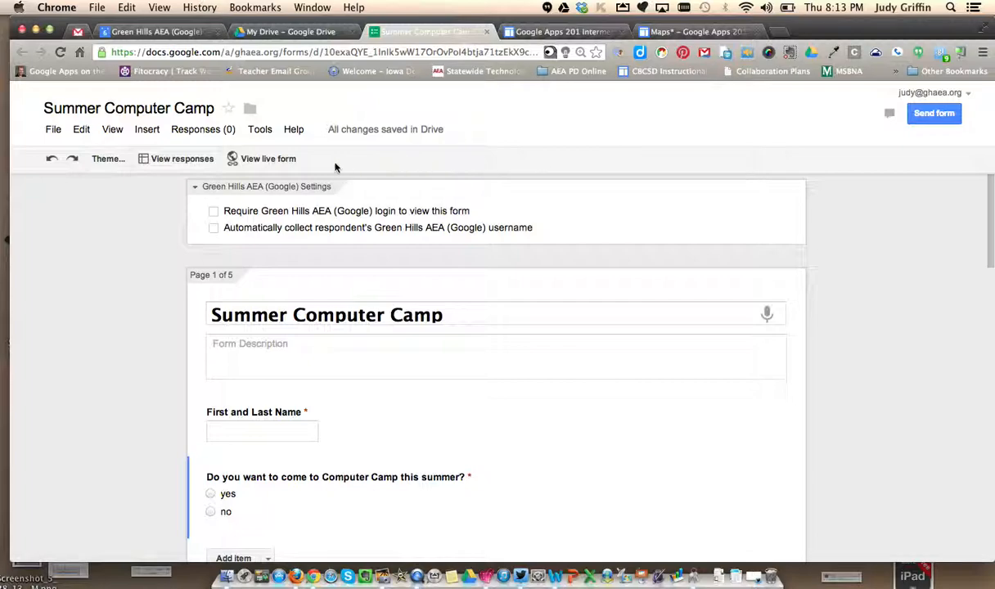
left_click(256, 159)
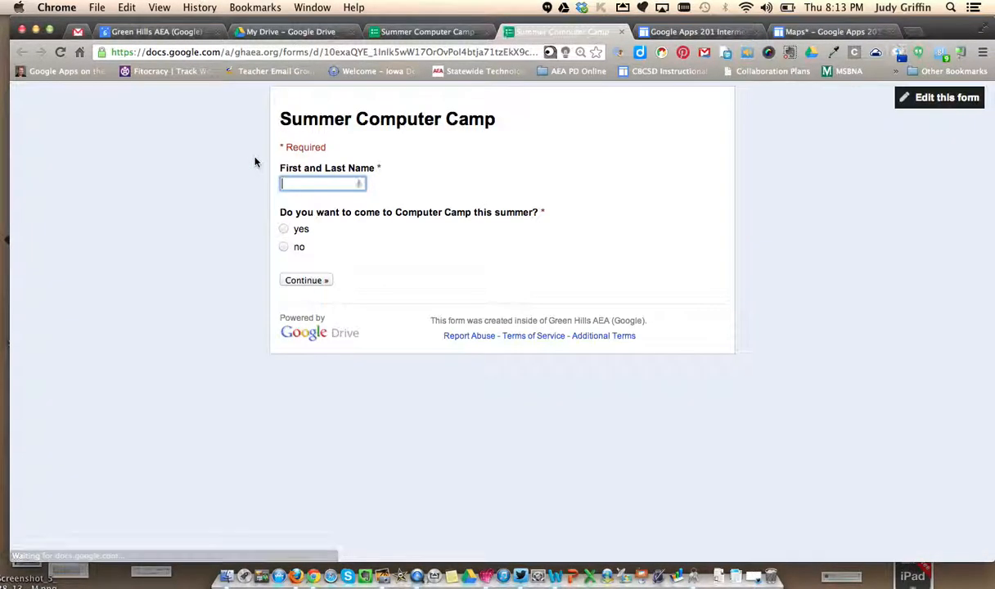
- Begin a trial response in the live form with a test name, yes to Computer Camp and grade 3-5
type("Judy Test")
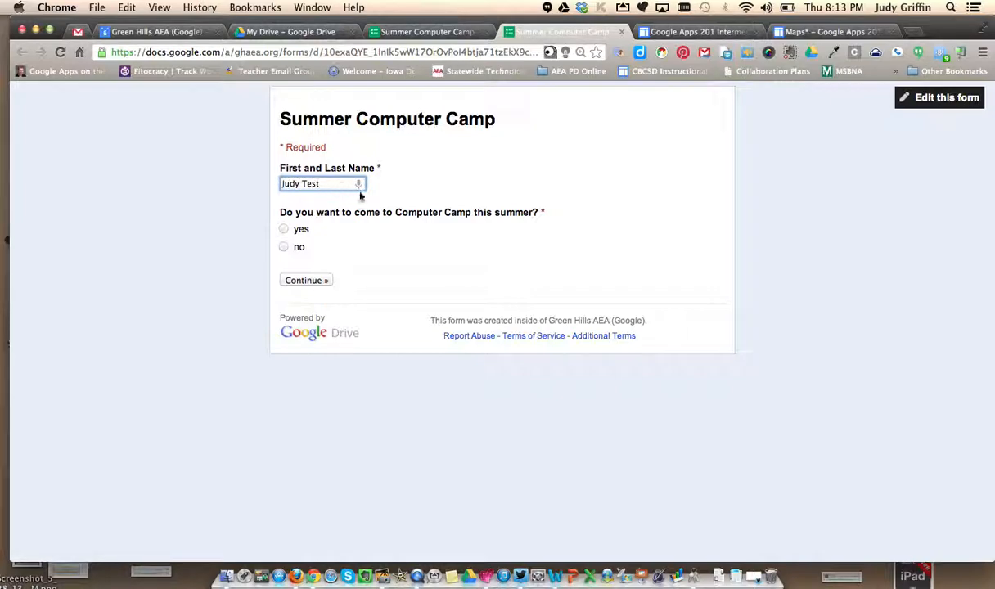
left_click(283, 230)
left_click(283, 230)
left_click(313, 281)
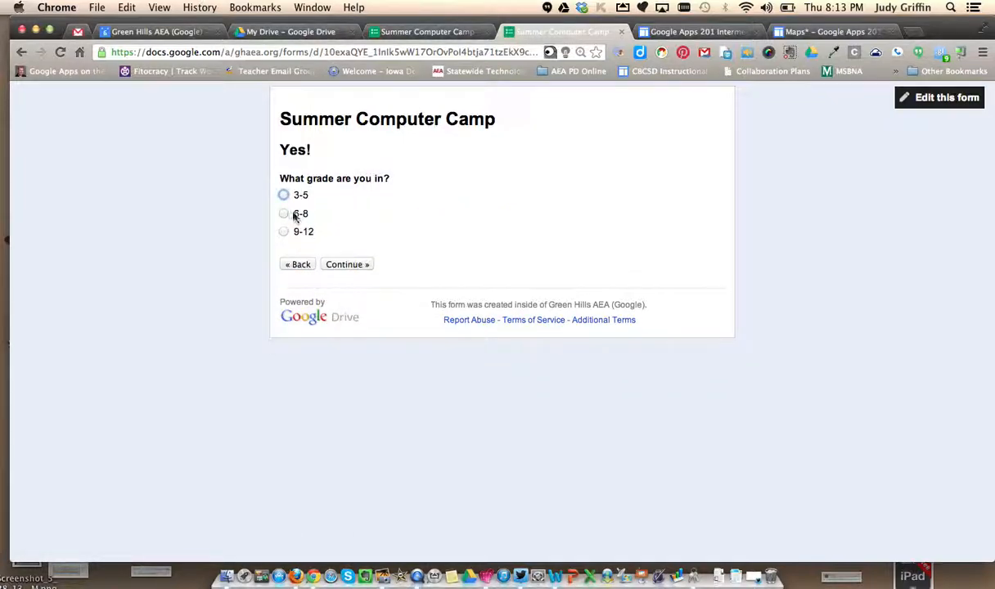
left_click(283, 195)
left_click(356, 264)
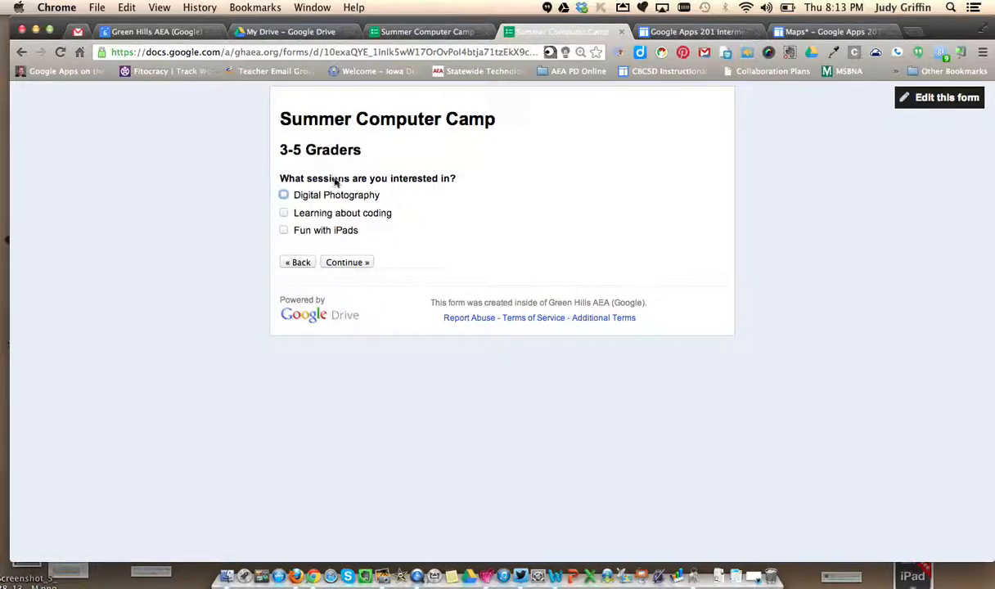
- Choose Fun with iPads and Digital Photography, continue past the 3-5 Graders page, and close the live form
left_click(284, 229)
left_click(283, 195)
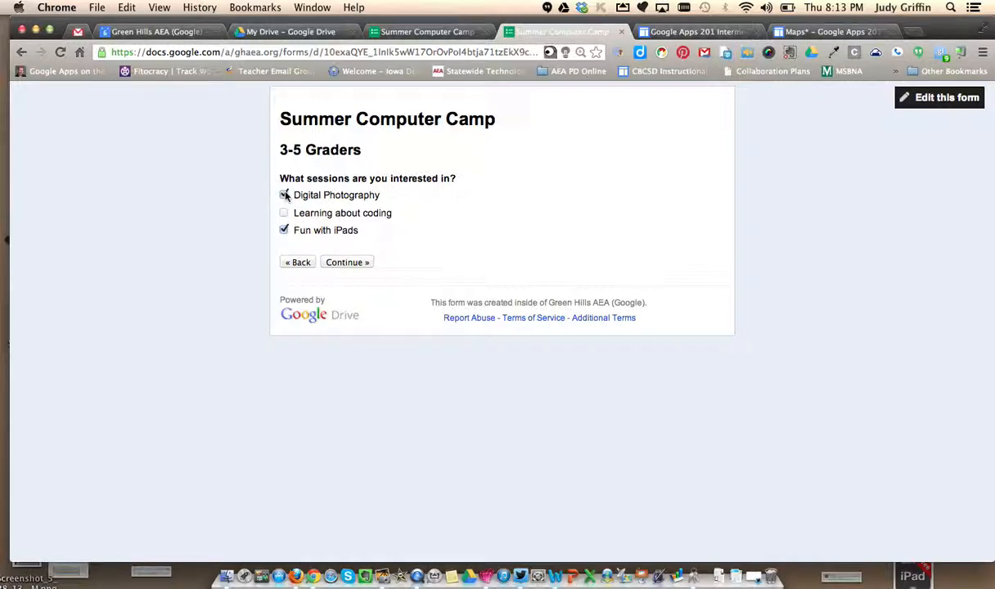
left_click(347, 262)
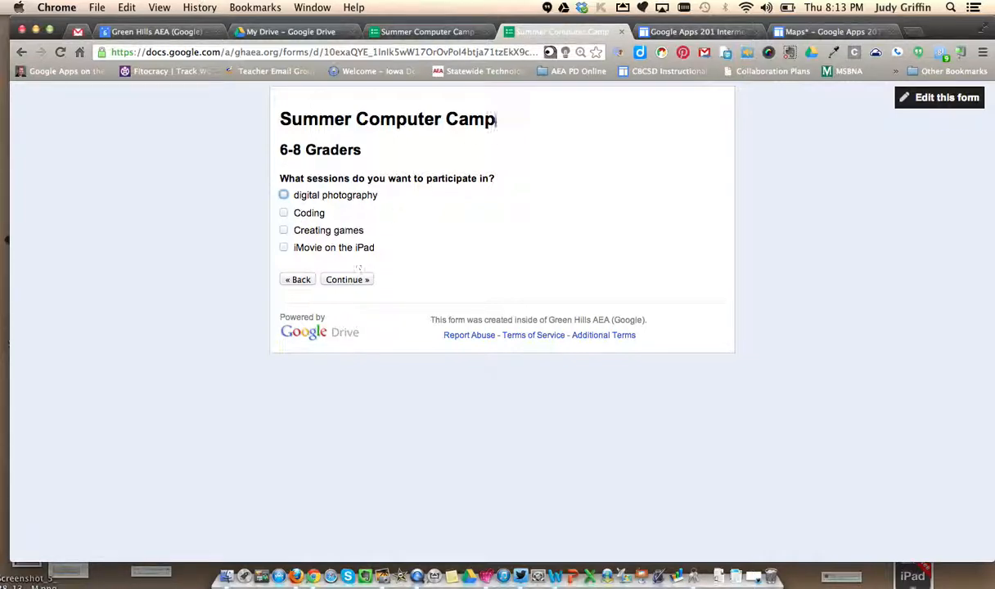
left_click(622, 32)
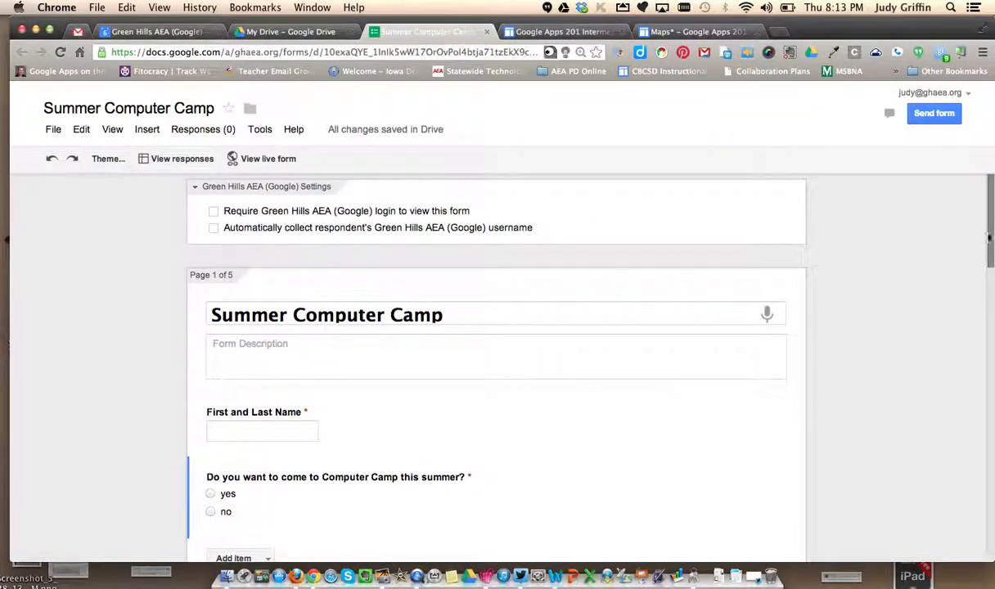
- Set the form to go to Submit form after page 3 (3-5 Graders) and after page 4 (6-8 Graders)
left_click_drag(991, 215, 988, 339)
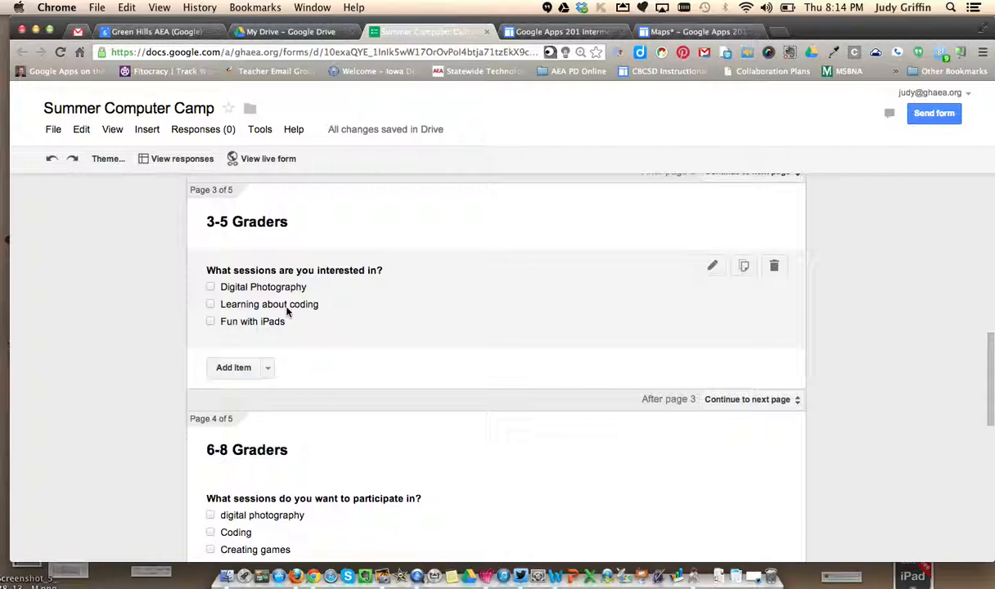
left_click(734, 399)
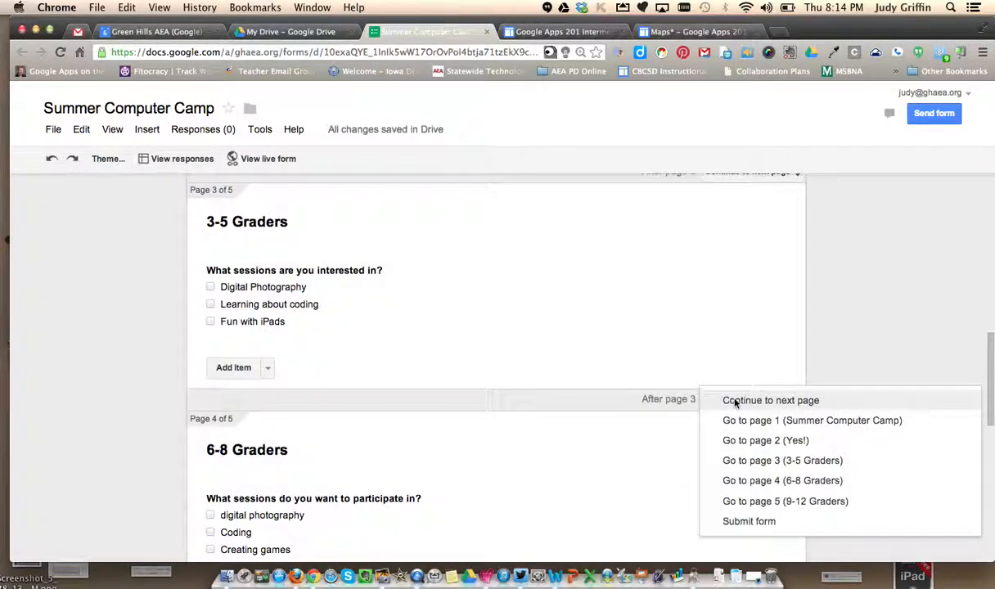
left_click(769, 522)
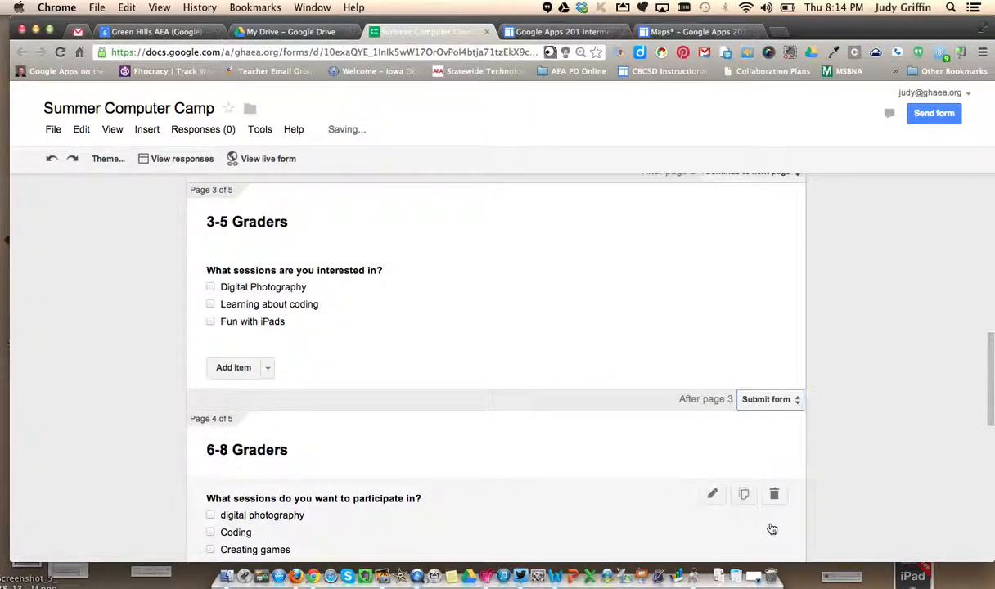
left_click_drag(988, 372, 986, 423)
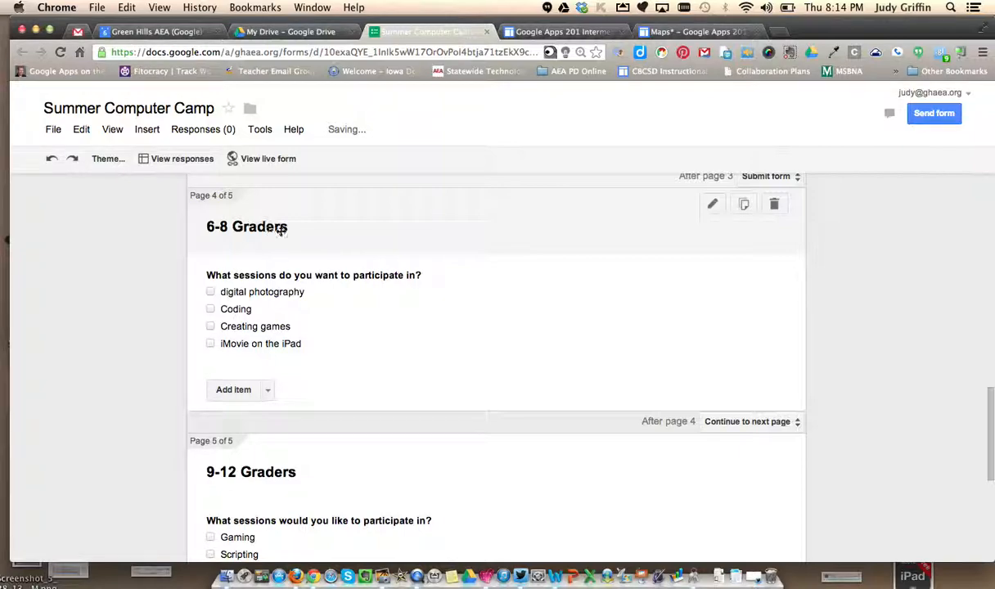
left_click(749, 422)
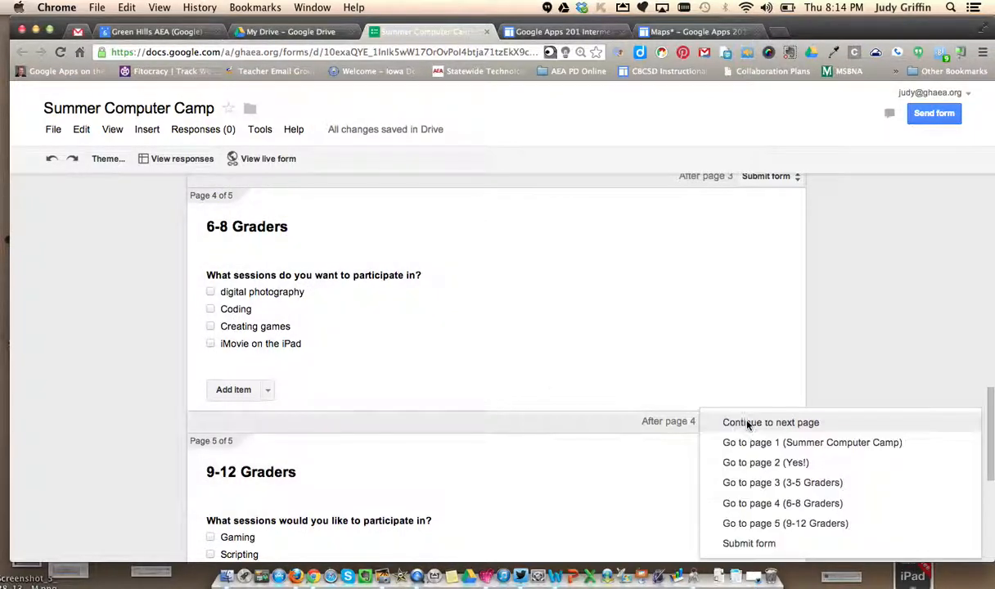
left_click(765, 542)
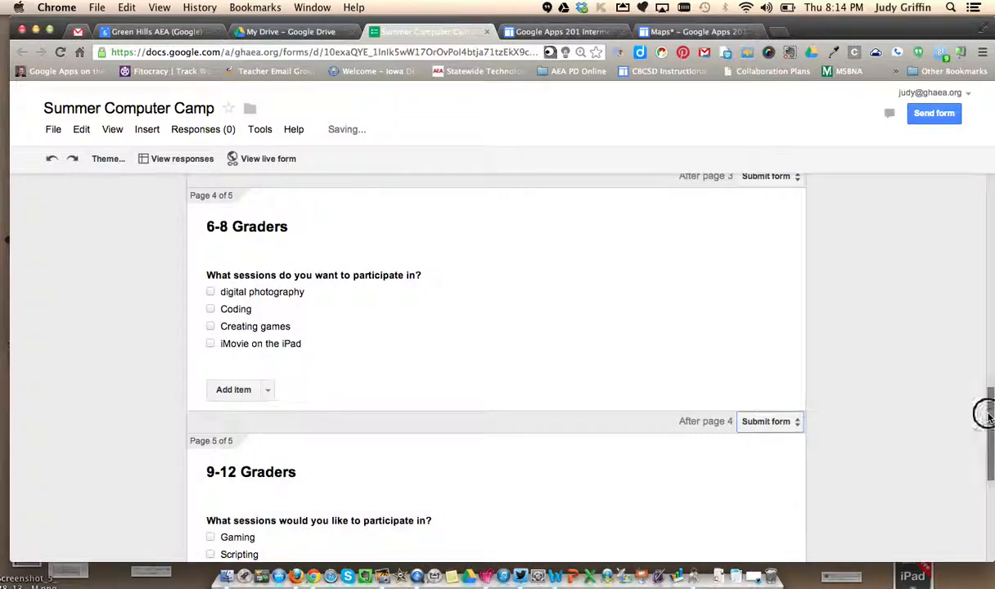
- Open the live form and answer with a test name, yes to Computer Camp and grade 3-5
left_click_drag(988, 413, 988, 480)
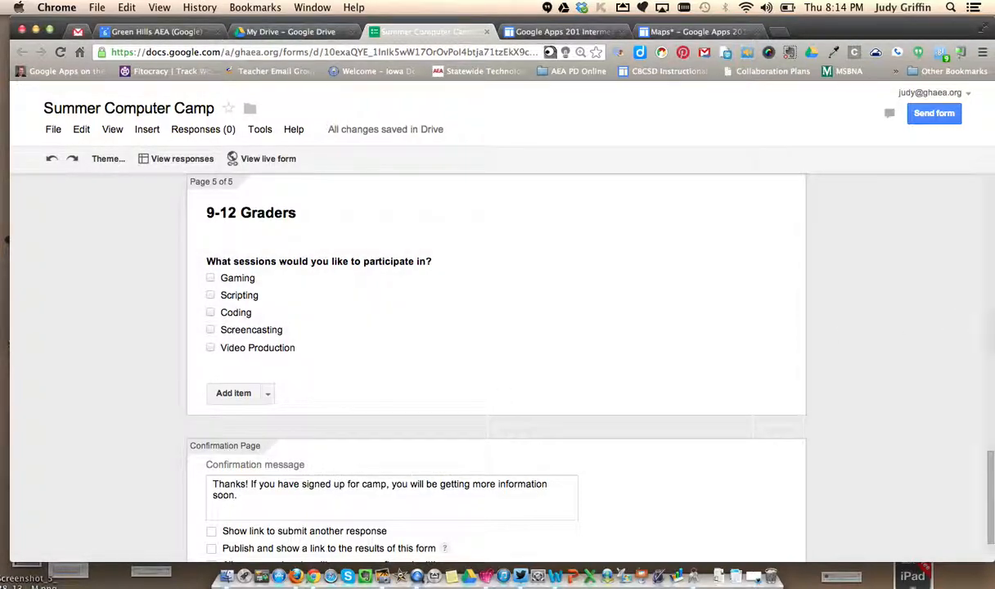
left_click(262, 160)
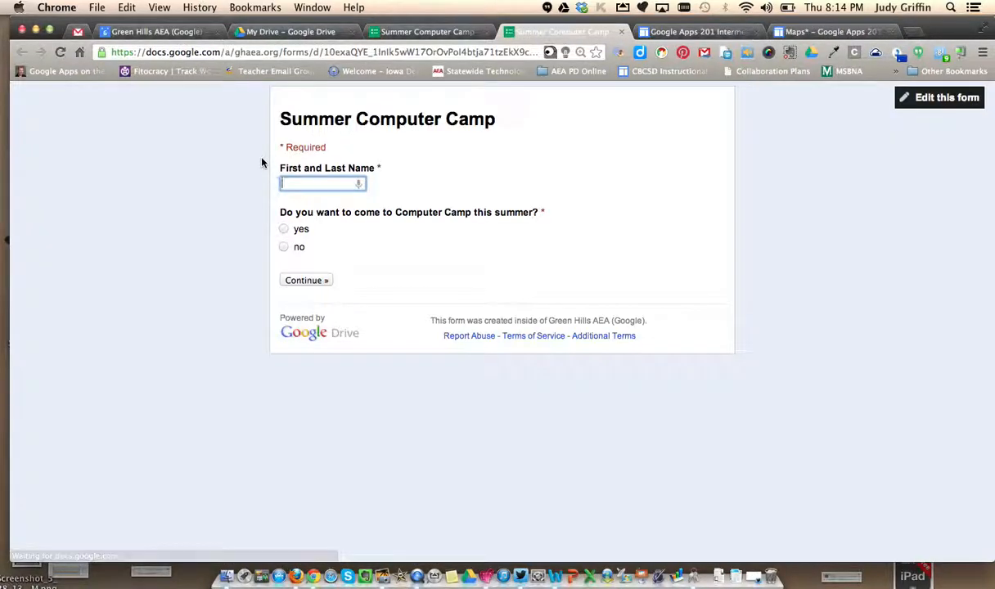
type("Judy test")
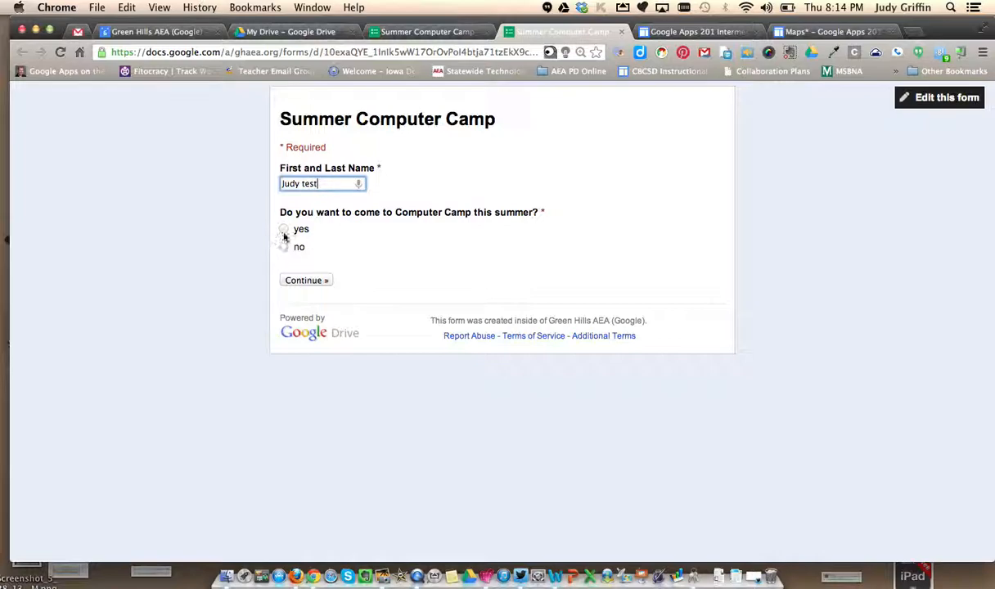
left_click(283, 229)
left_click(310, 281)
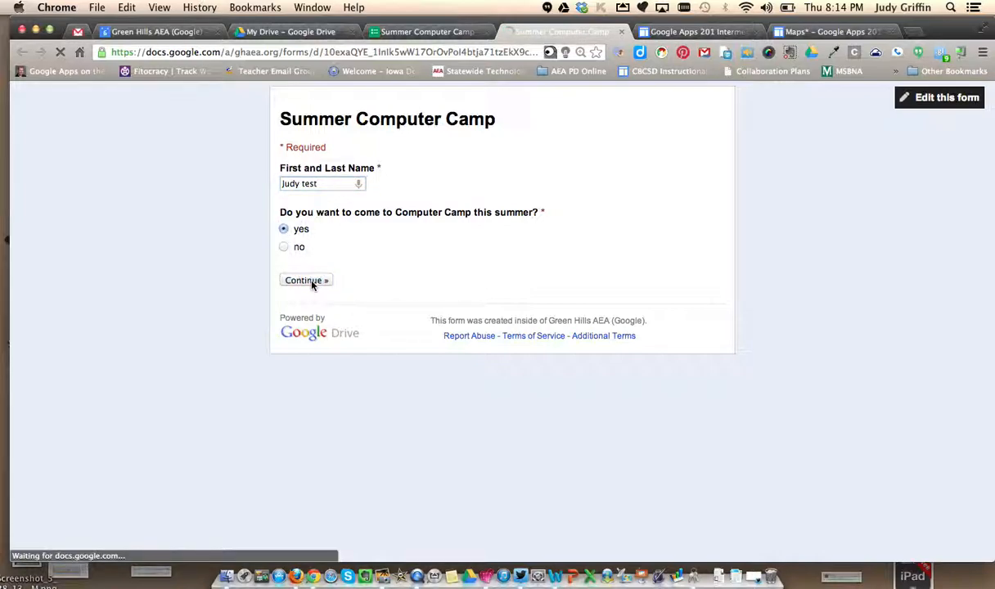
left_click(284, 196)
left_click(355, 267)
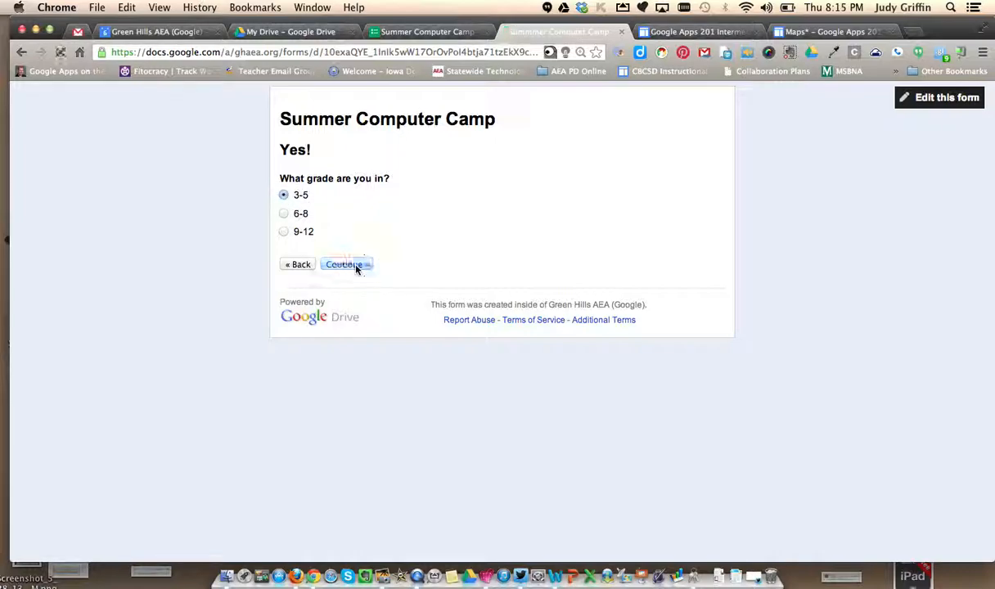
- Select the Digital Photography and Fun with iPads sessions for 3-5 Graders, submit the response, and close the live form
left_click(283, 195)
left_click(284, 231)
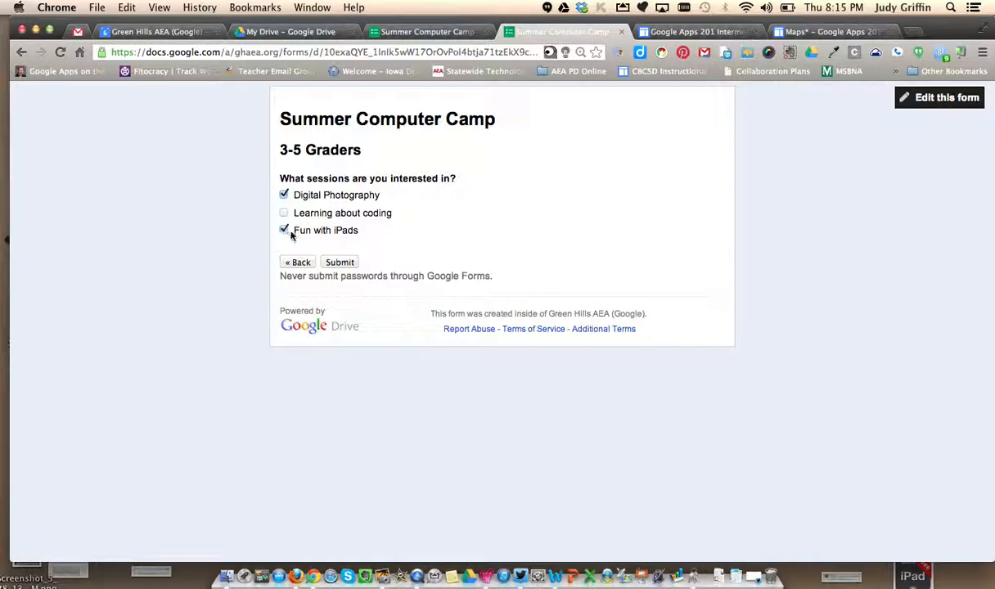
left_click(339, 262)
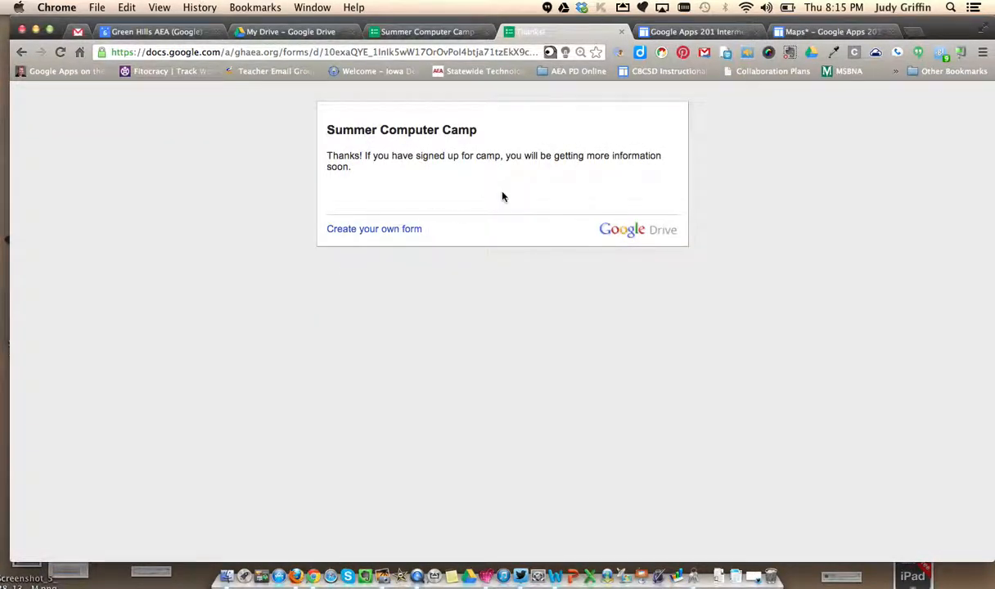
left_click(621, 31)
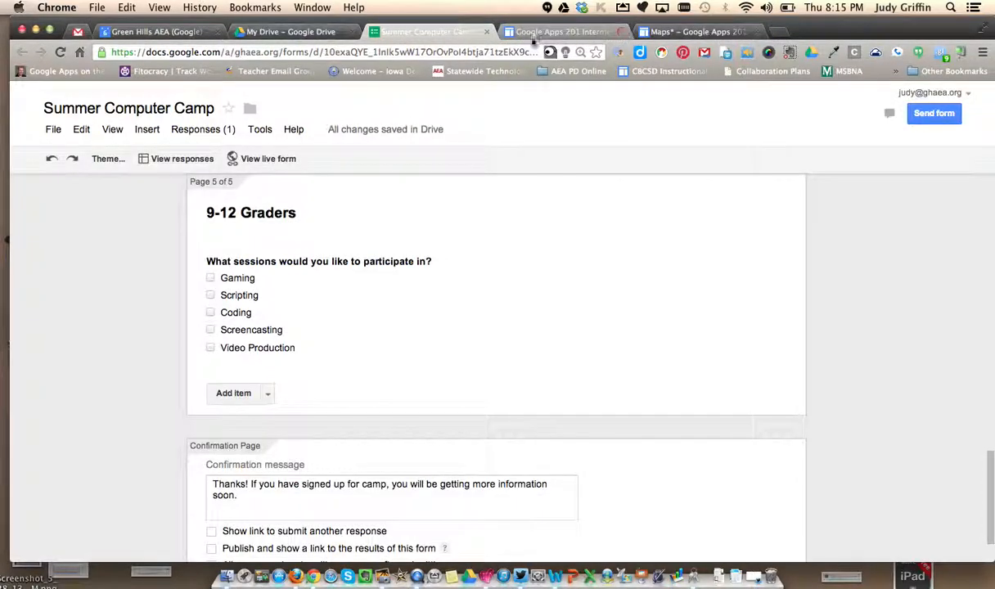
- Reopen the live form and answer with a second test name, yes to Computer Camp and grade 6-8
left_click(257, 159)
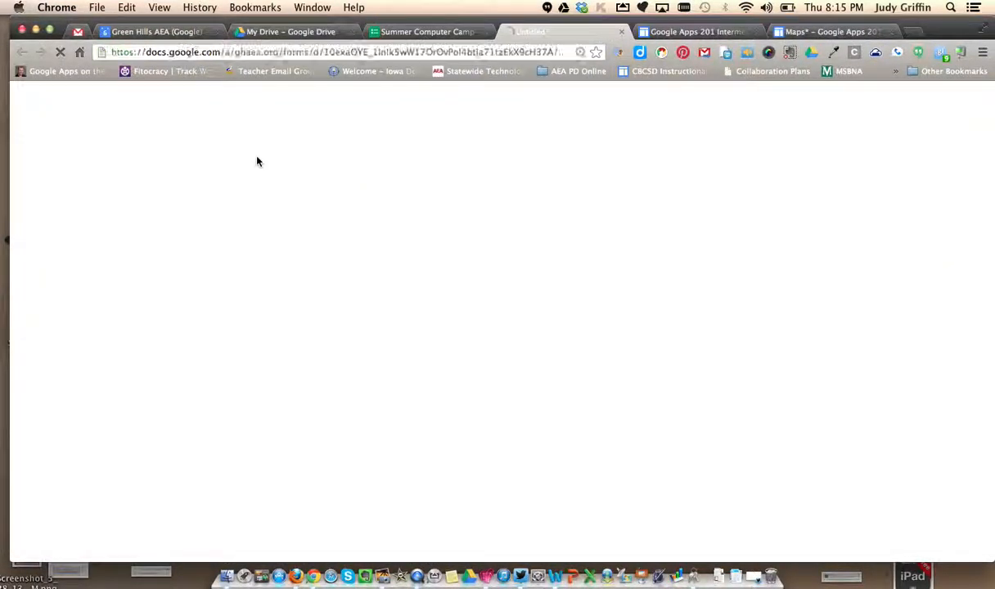
type("Judy test 2")
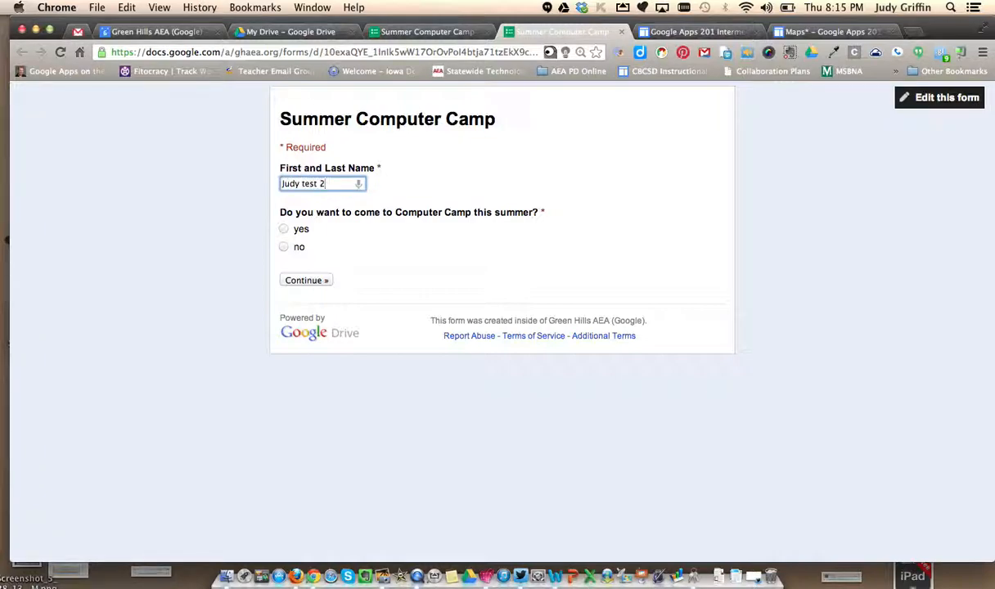
left_click(283, 229)
left_click(311, 279)
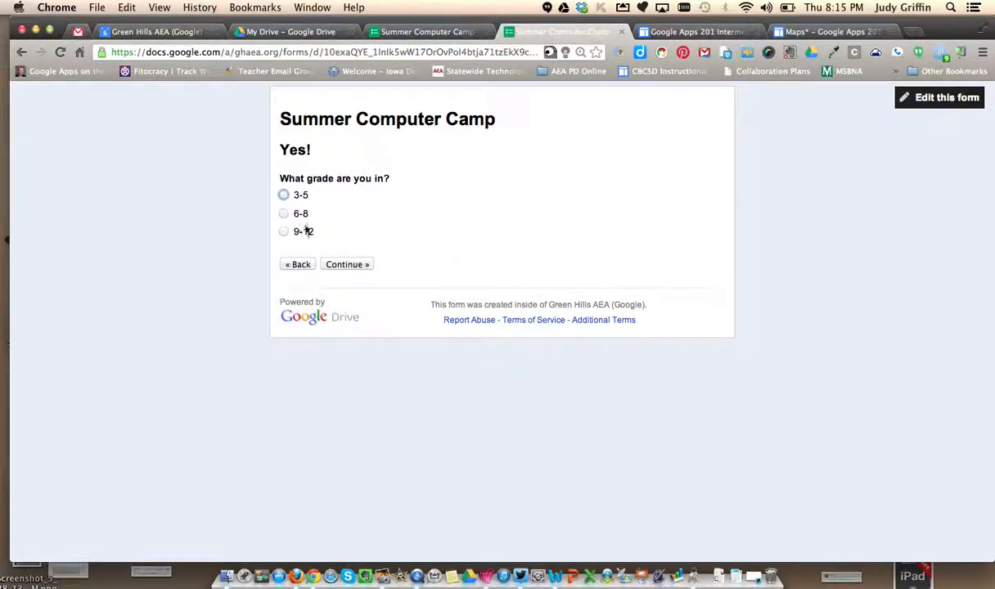
left_click(283, 214)
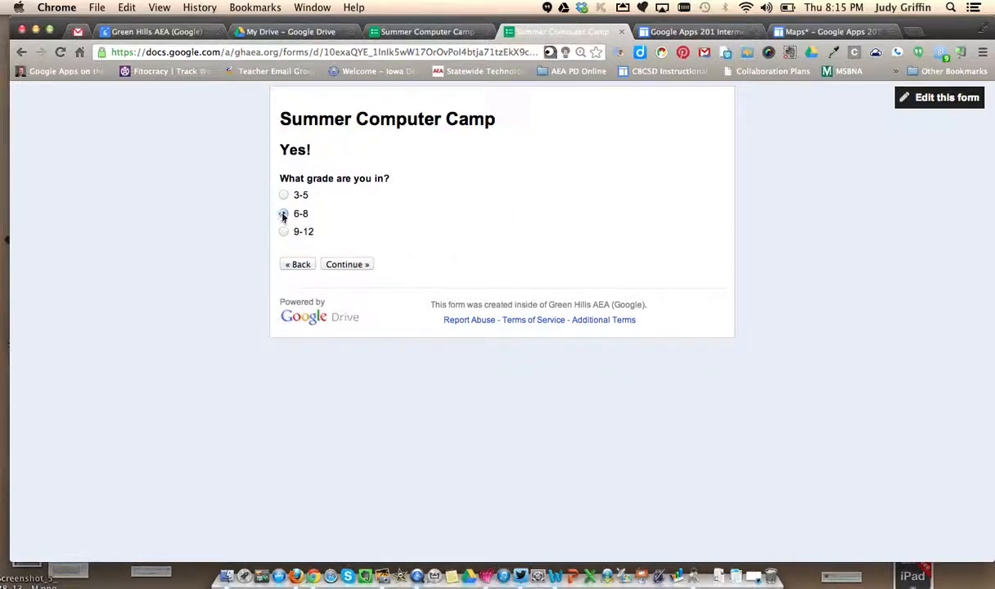
left_click(346, 265)
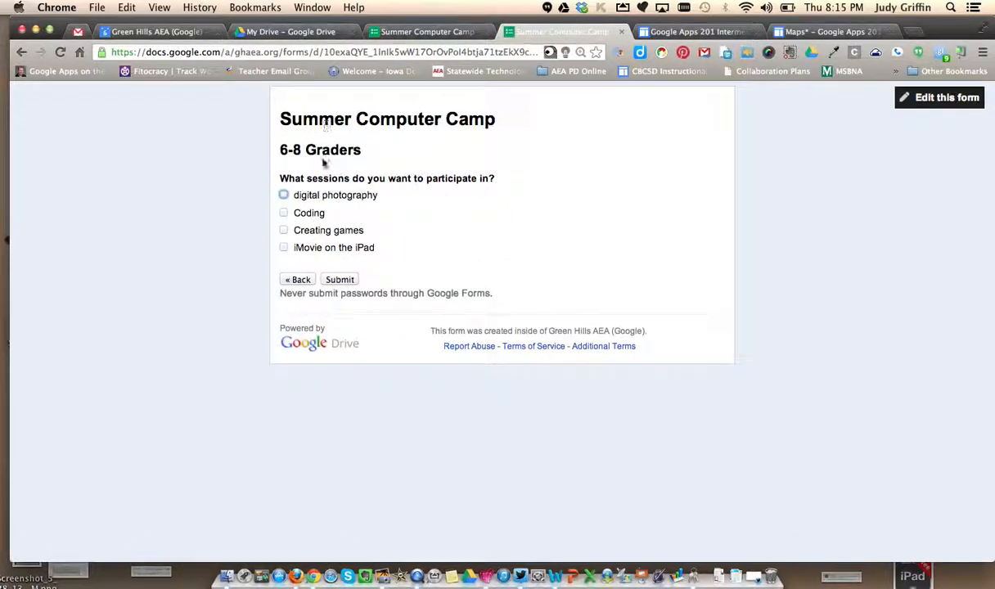
- Select the Coding and Creating games sessions for 6-8 Graders, submit the response, and close the live form
left_click(283, 213)
left_click(283, 230)
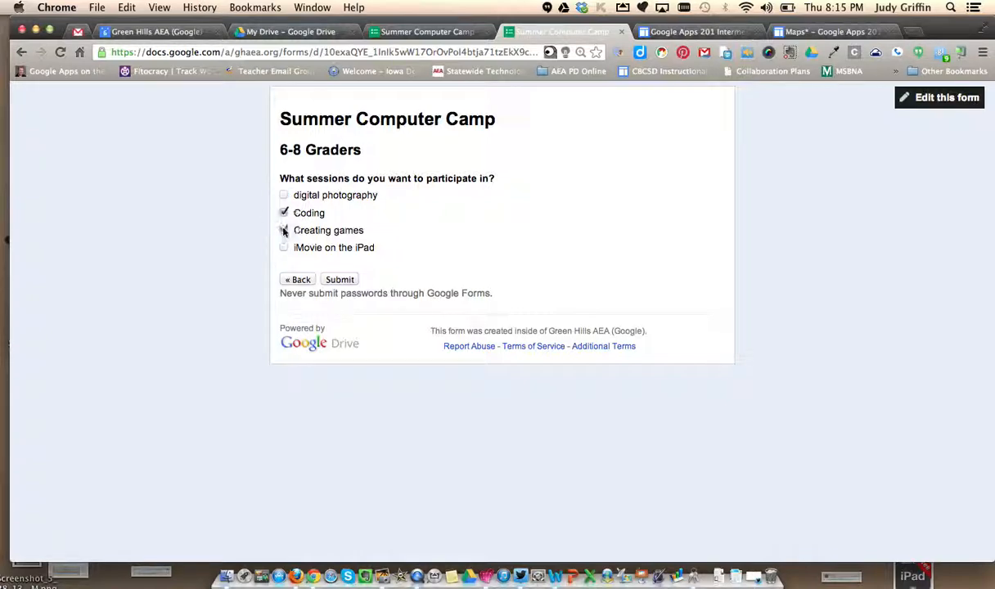
left_click(339, 280)
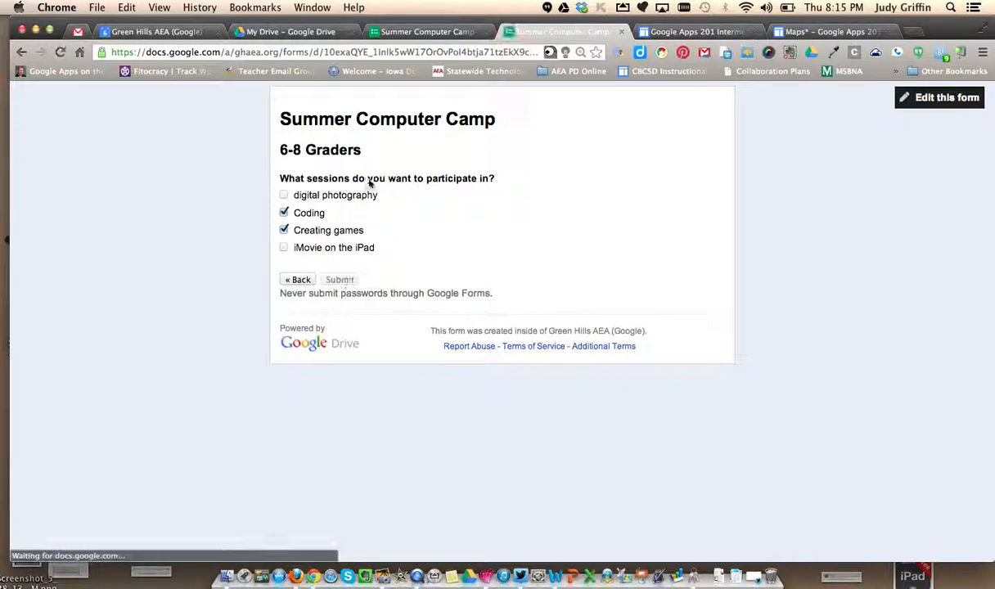
key("super+w")
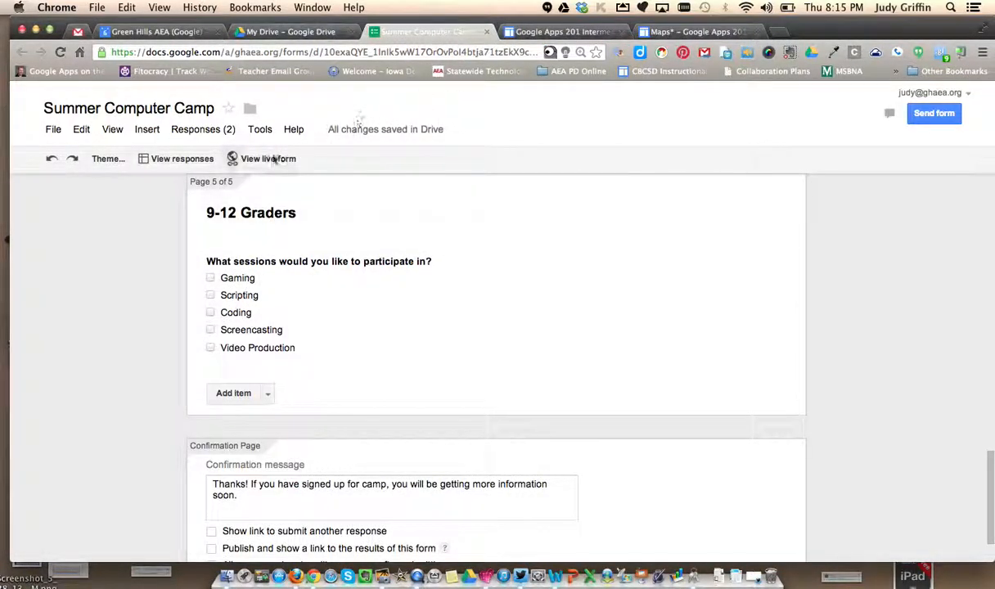
- Reopen the live form and answer with a third test name, yes to Computer Camp and grade 9-12
left_click(229, 157)
type("Judy test 3")
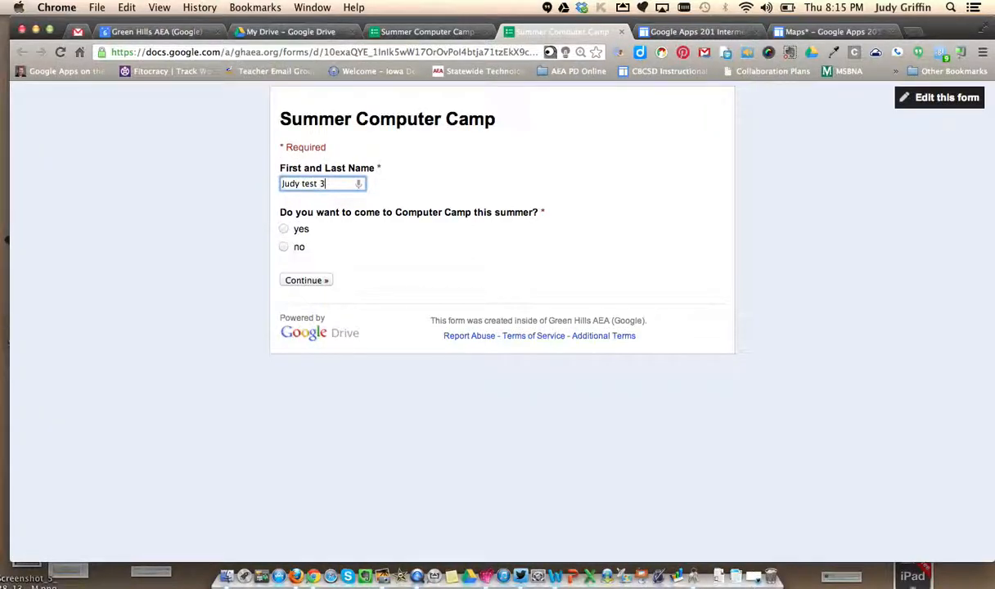
left_click(283, 229)
left_click(304, 279)
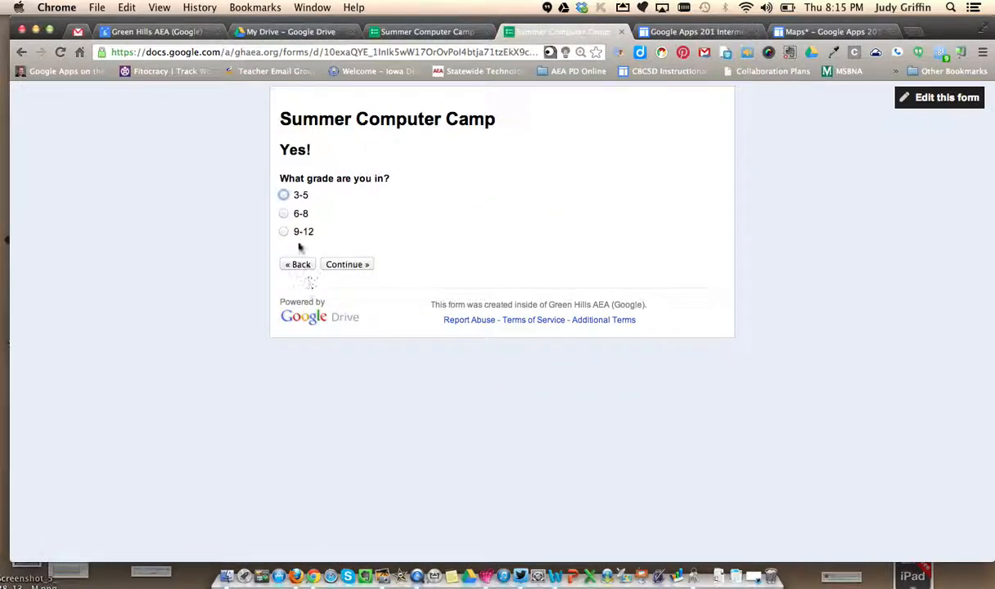
left_click(283, 231)
left_click(345, 265)
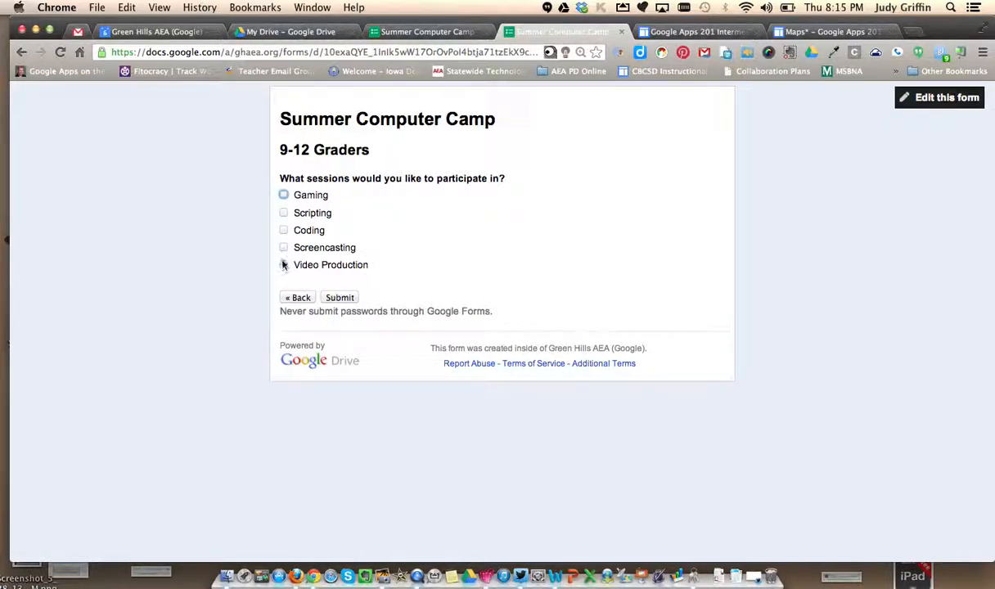
- Select the Video Production and Screencasting sessions for 9-12 Graders, submit the response, and close the live form
left_click(283, 264)
left_click(284, 247)
left_click(340, 297)
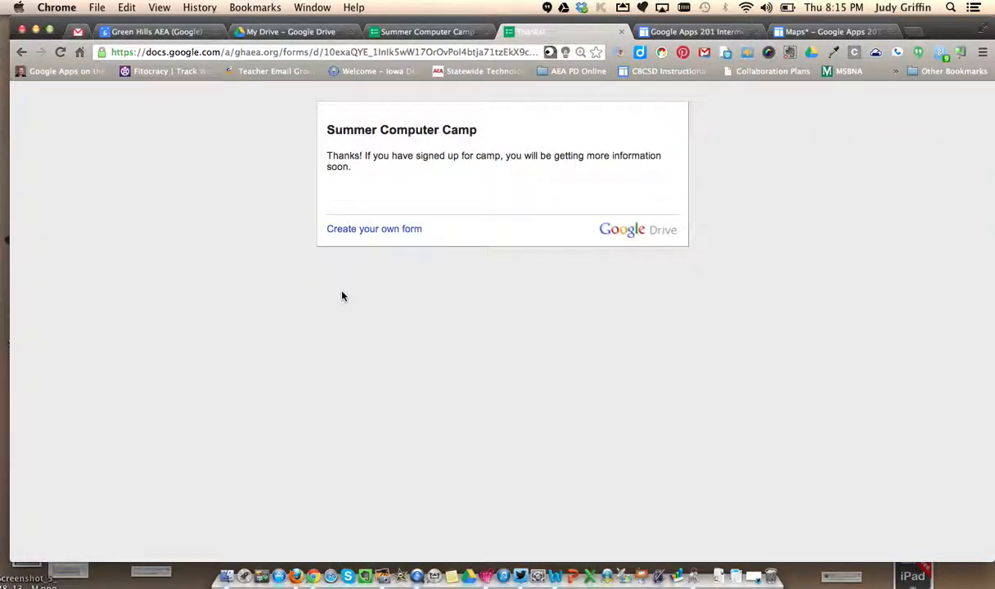
left_click(621, 33)
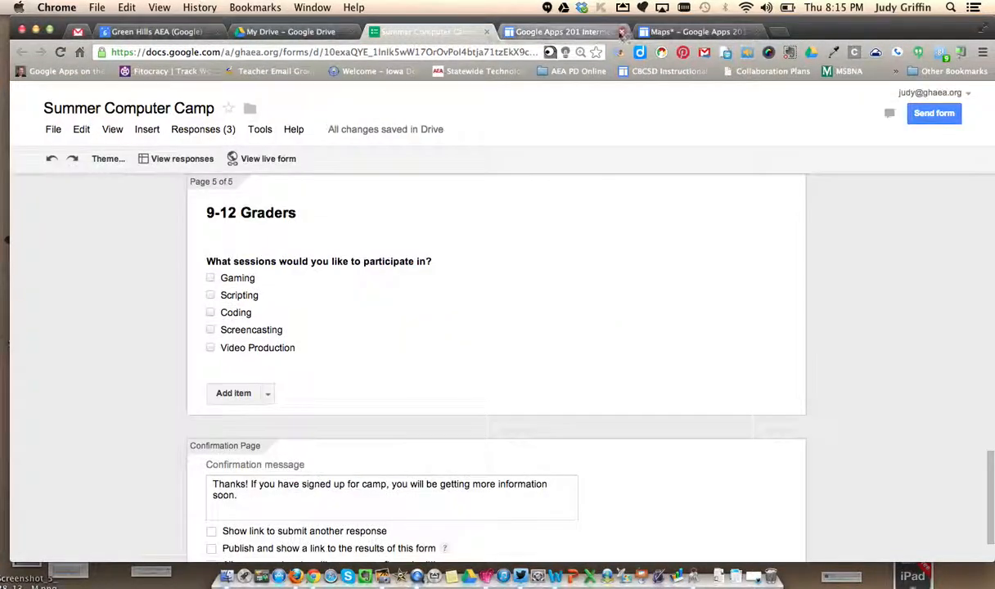
- Reopen the live form and send a fourth test response with a test name and no to Computer Camp
left_click(251, 160)
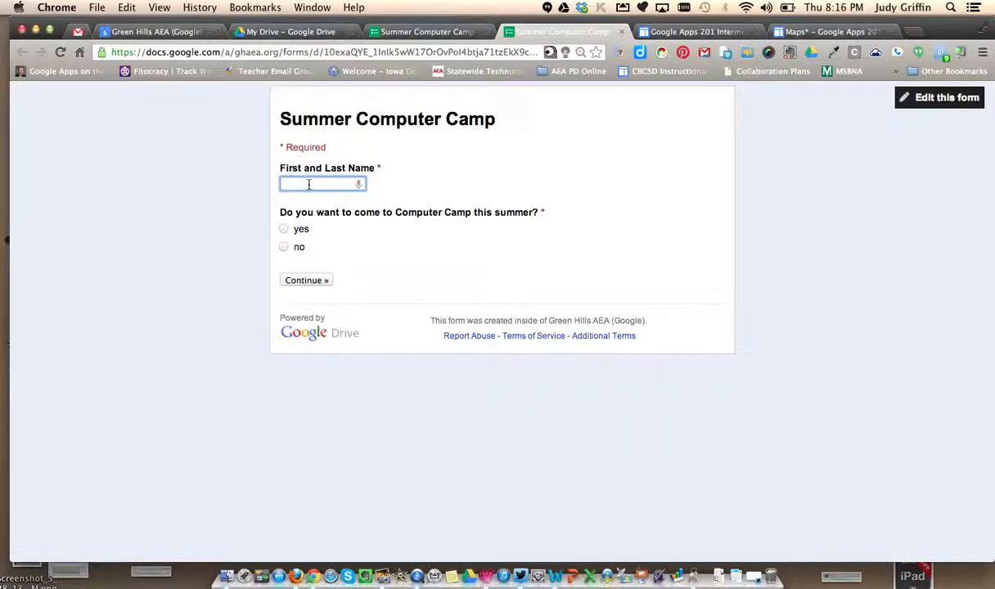
type("Judy test 4")
left_click(283, 247)
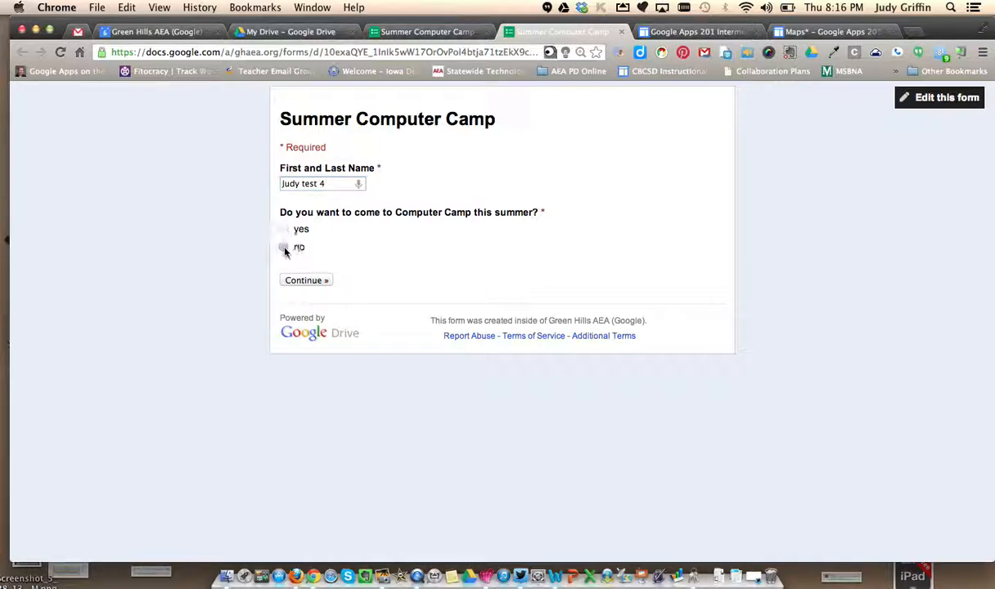
left_click(319, 281)
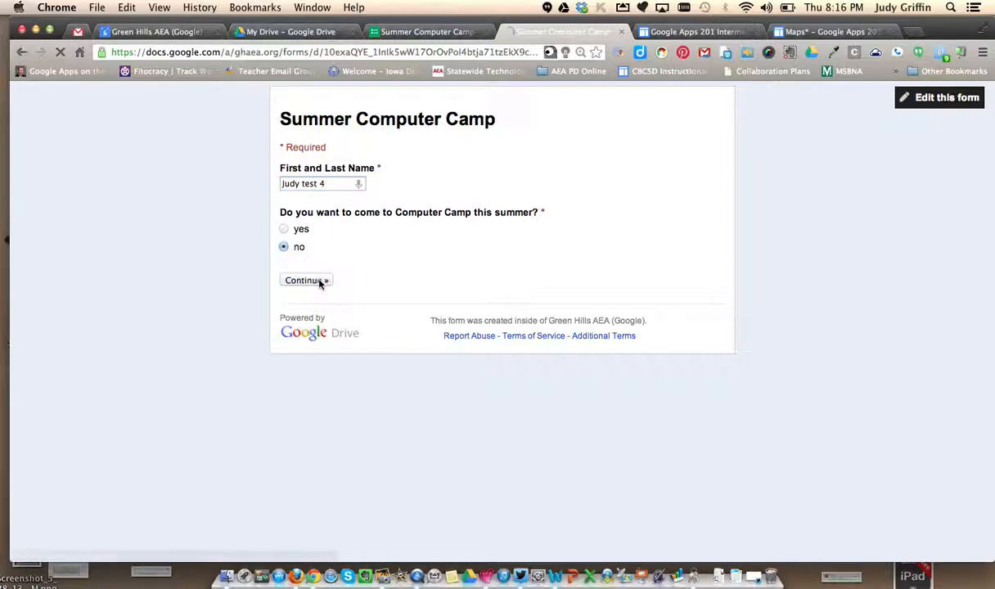
left_click(340, 175)
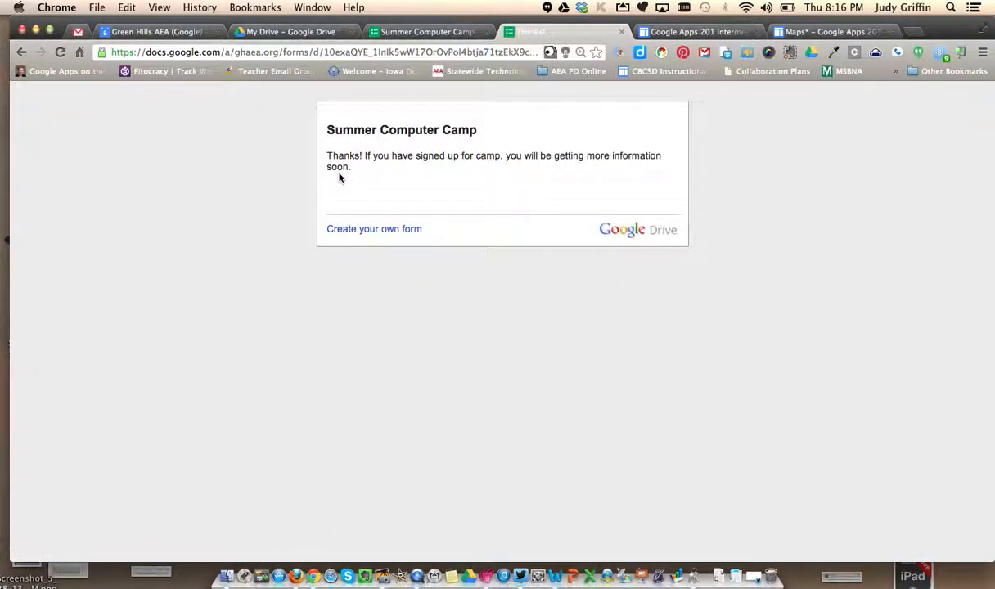